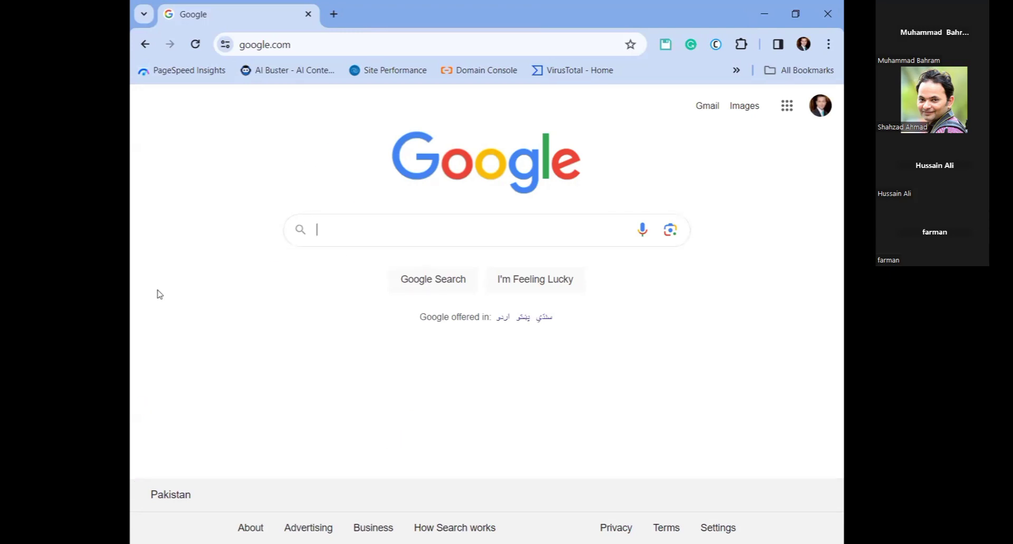
Step: Open chat.openai.com in a new browser tab
left_click(334, 14)
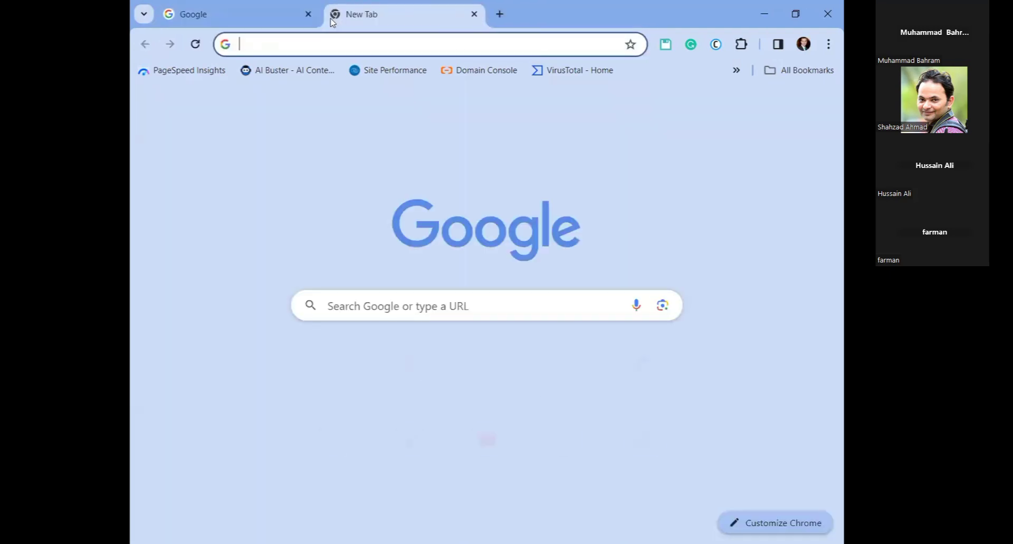
type("chat.openai.com")
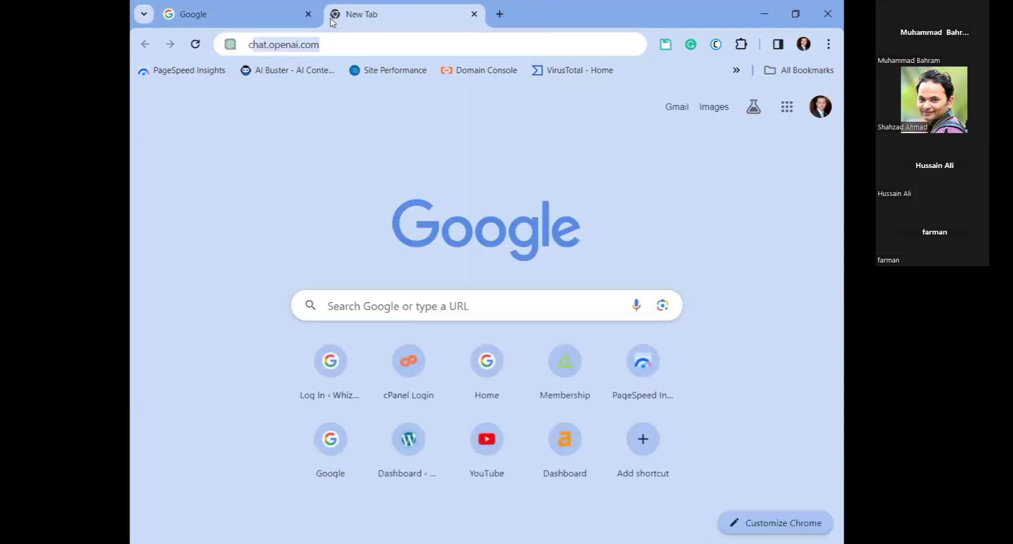
key("Return")
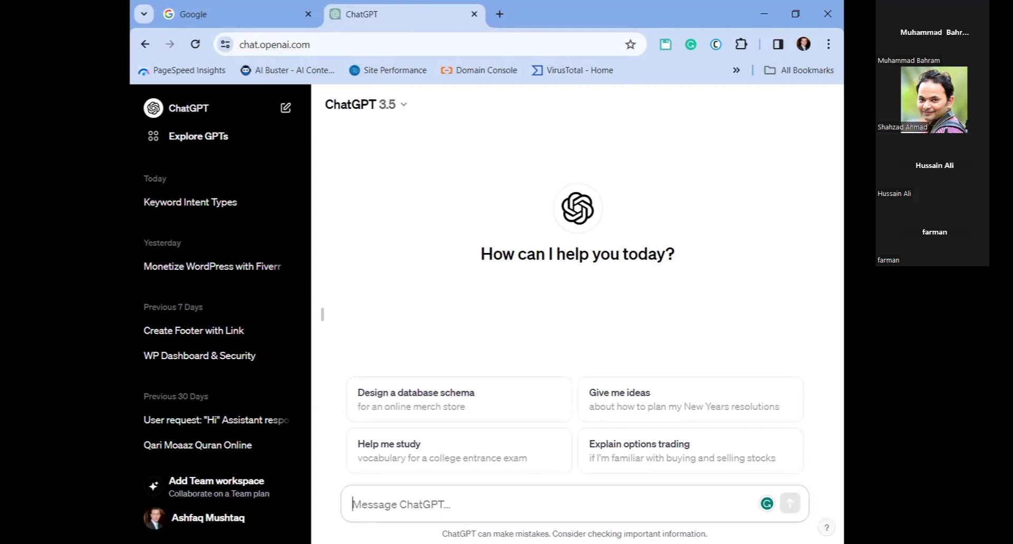
Step: Ask ChatGPT "get me broad topic ideas for guest blogging"
type("Hi")
key("Return")
type("ge")
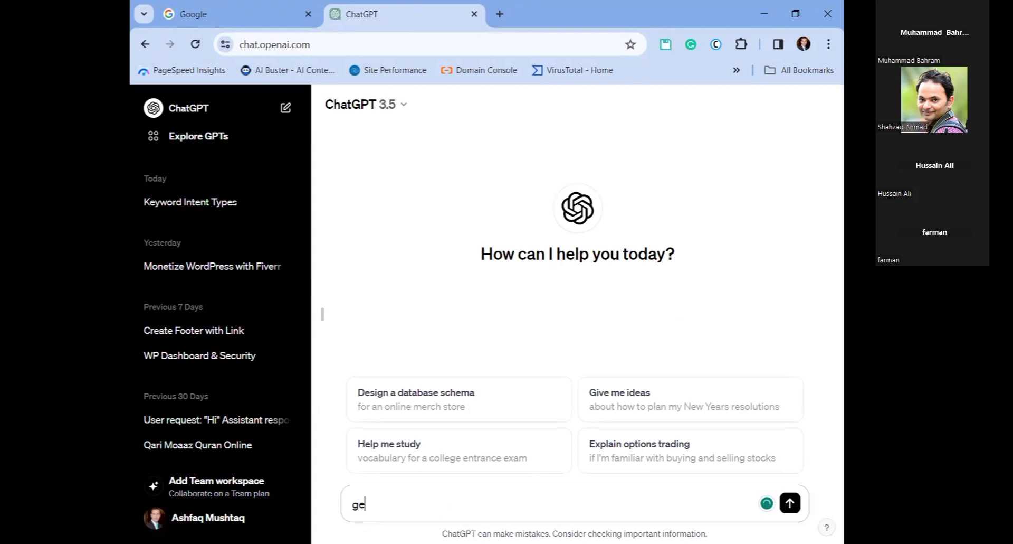
type("t me broad topic id")
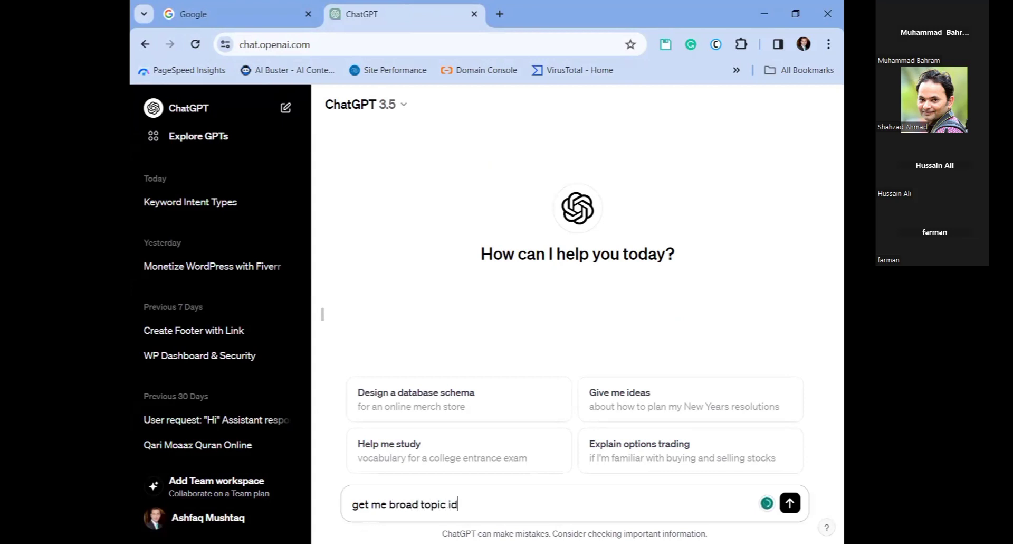
type("eas for guest blogging")
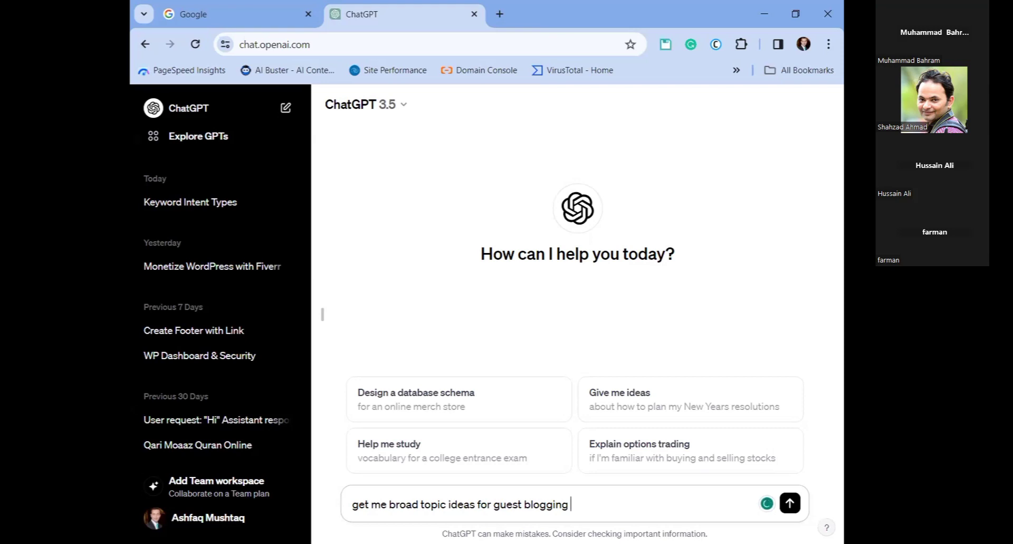
key("Return")
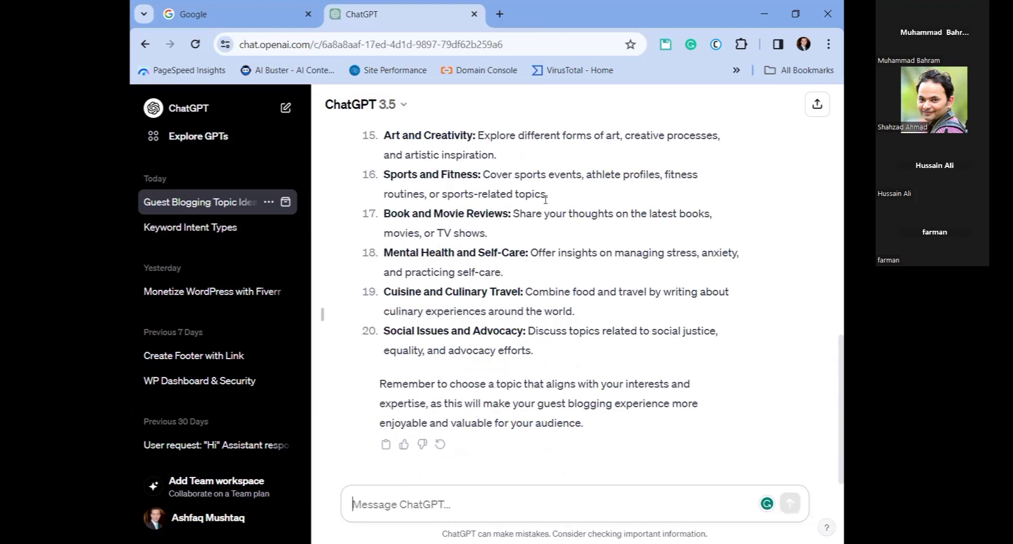
Step: Read through the suggested guest blogging topics from the start of the list, including the health and technology entries
scroll(501, 271, "up", 8)
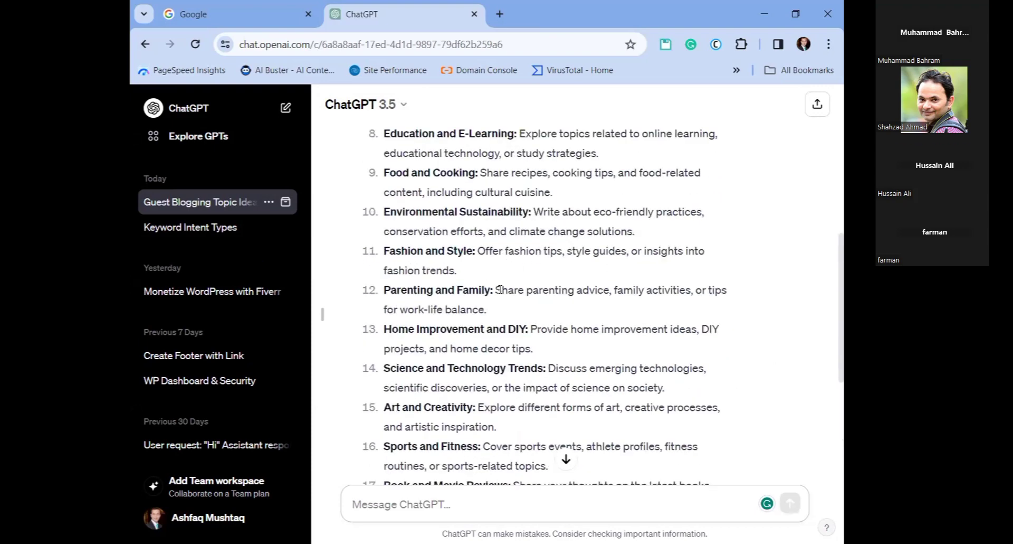
scroll(502, 294, "up", 5)
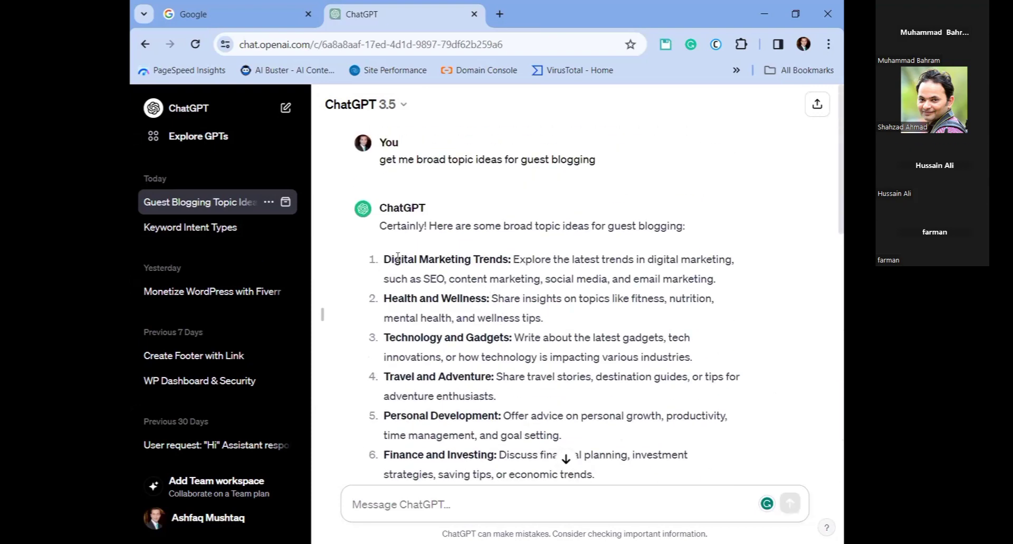
left_click_drag(391, 298, 452, 306)
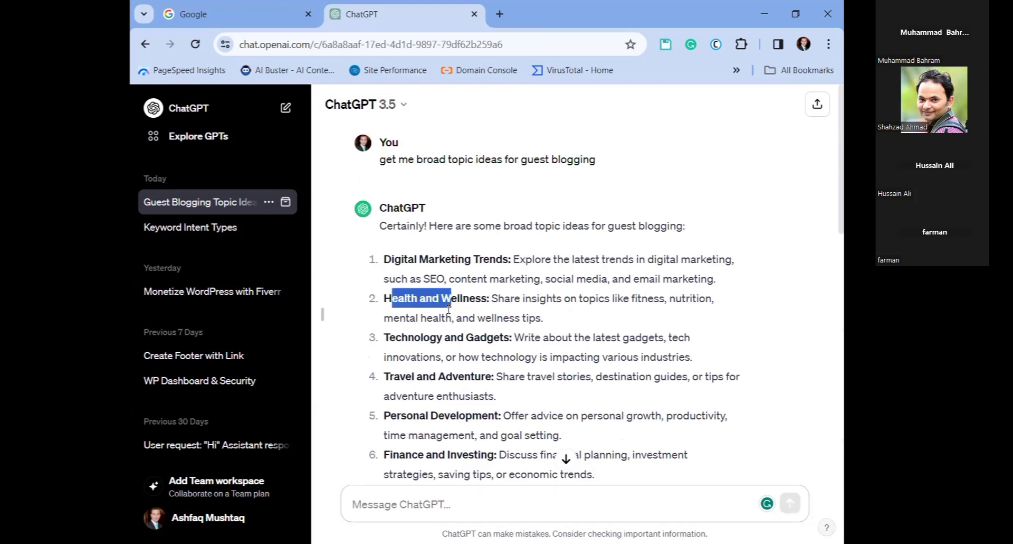
left_click_drag(389, 341, 485, 349)
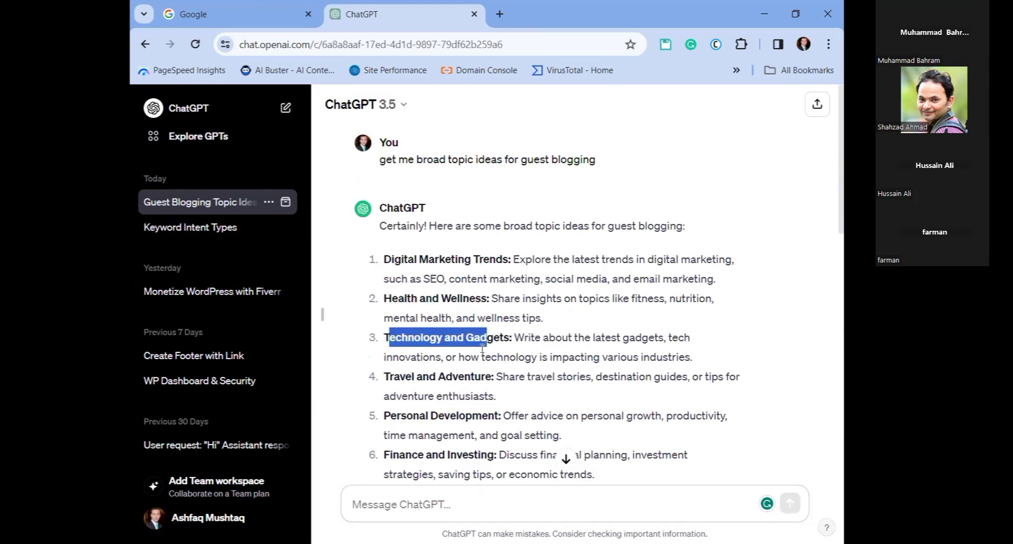
scroll(480, 349, "down", 2)
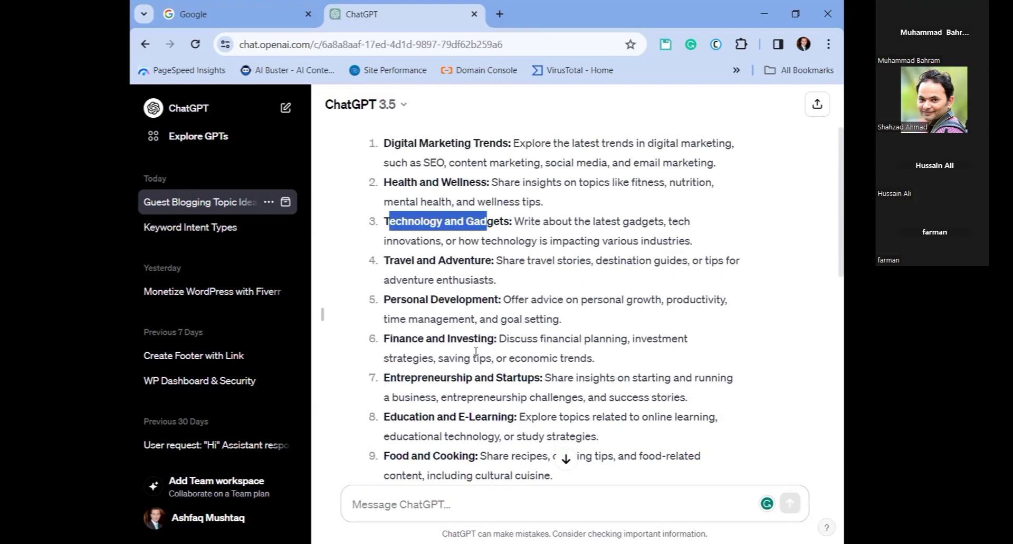
scroll(484, 315, "up", 1)
scroll(485, 315, "up", 1)
left_click(389, 179)
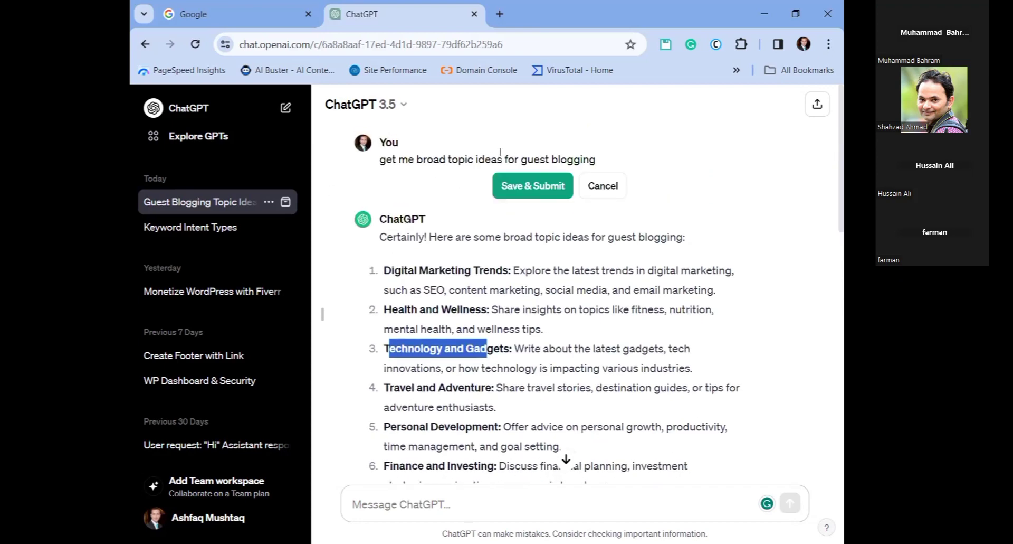
left_click(475, 156)
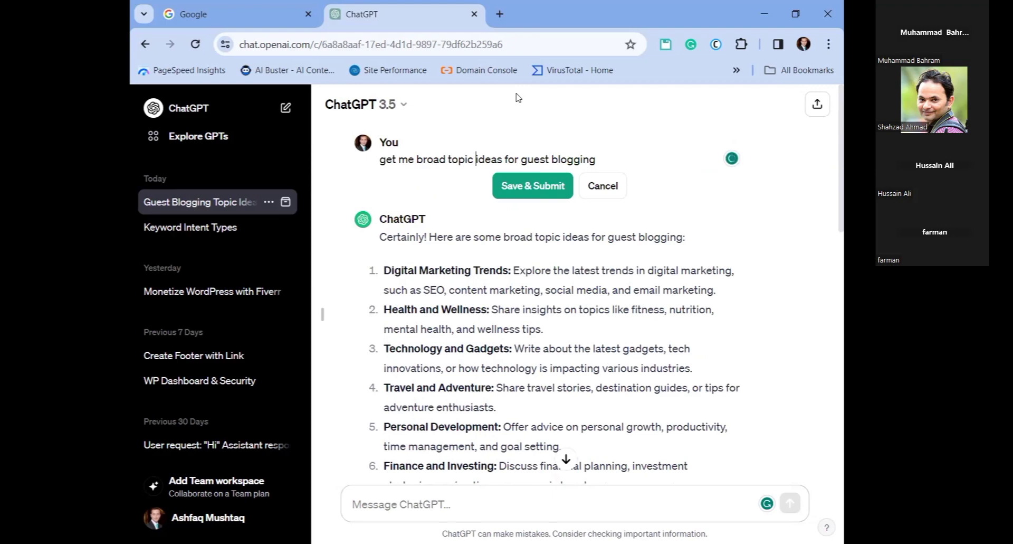
left_click(603, 188)
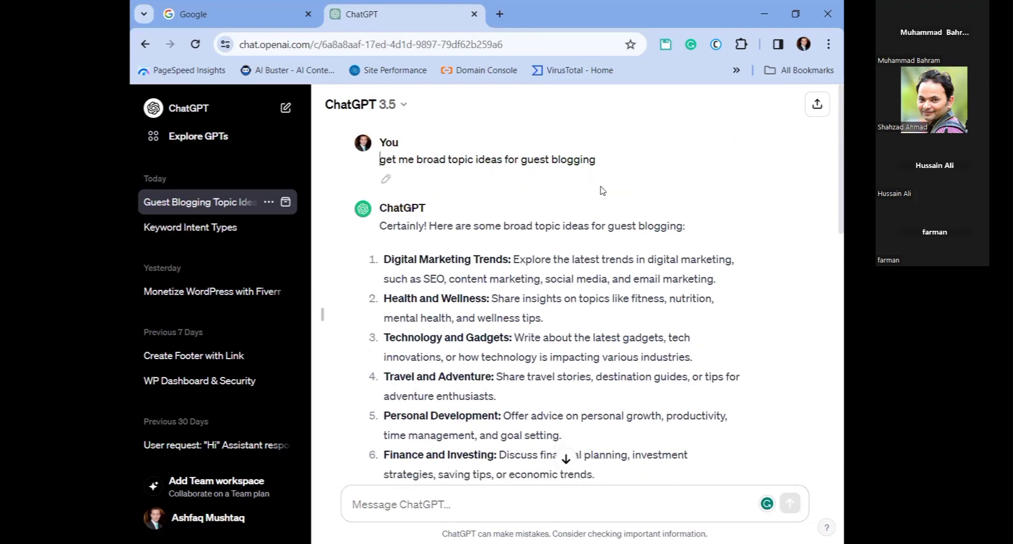
Step: Copy the topic title "Digital Marketing Trends" from the list of guest blogging ideas
left_click(566, 458)
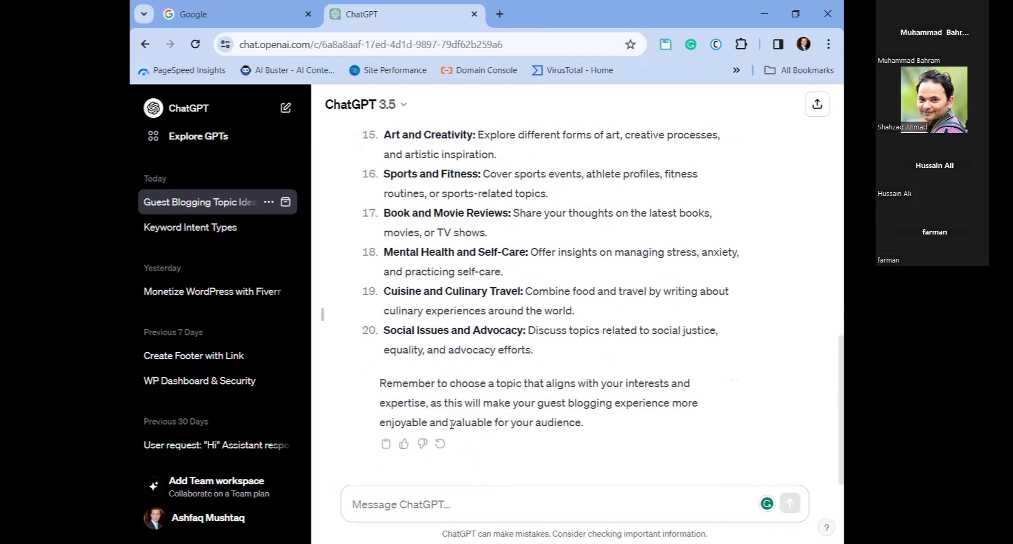
scroll(455, 233, "up", 4)
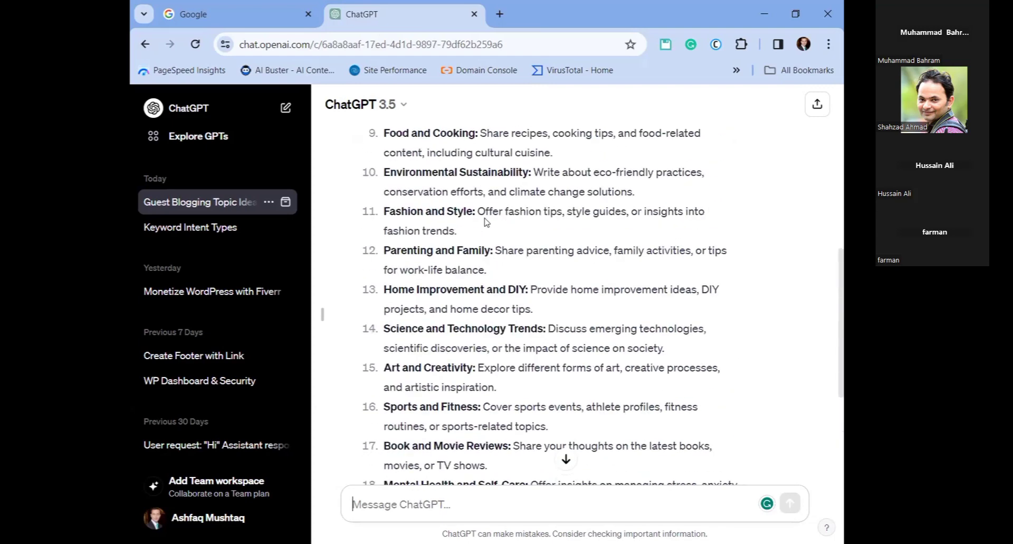
scroll(458, 230, "up", 4)
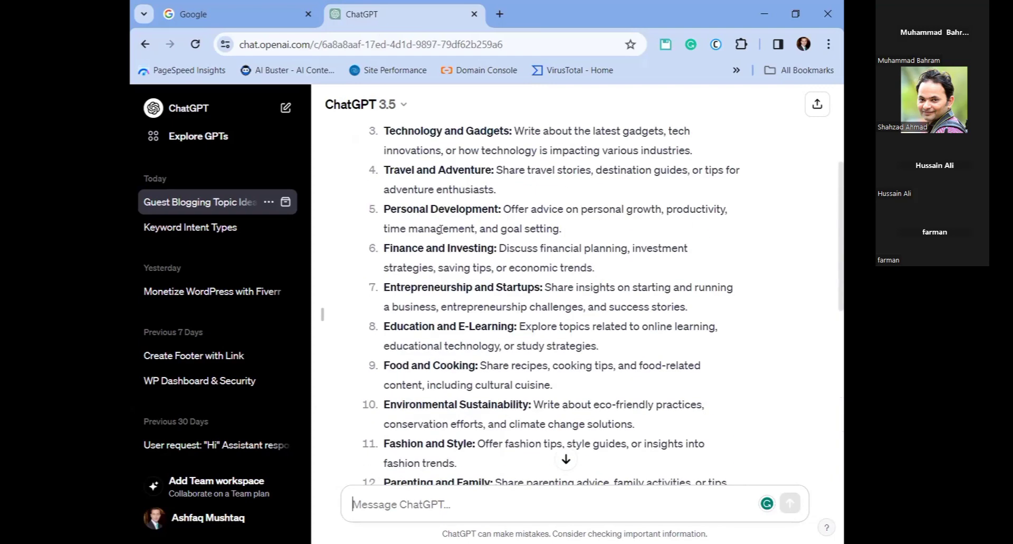
scroll(439, 222, "up", 4)
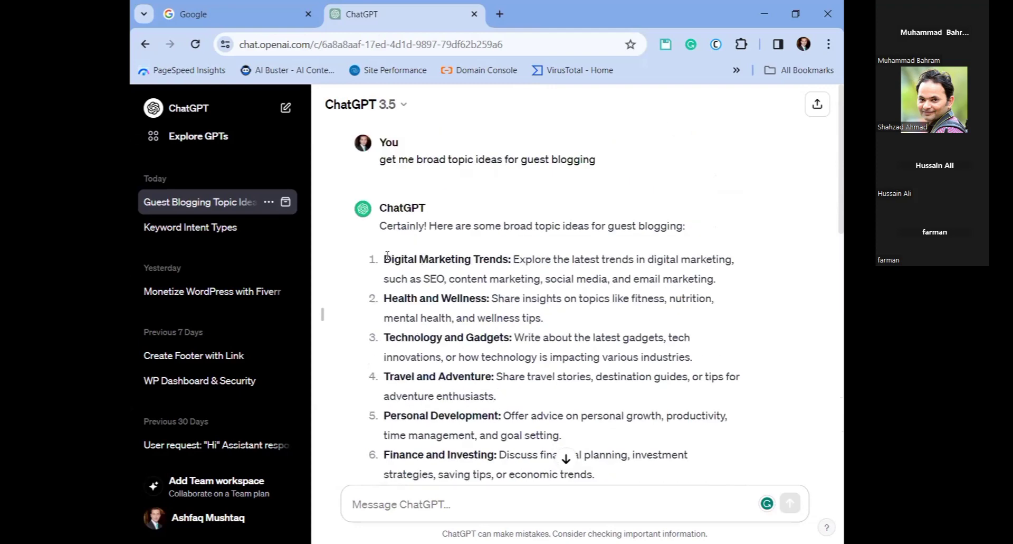
left_click_drag(385, 257, 510, 258)
key("ctrl+c")
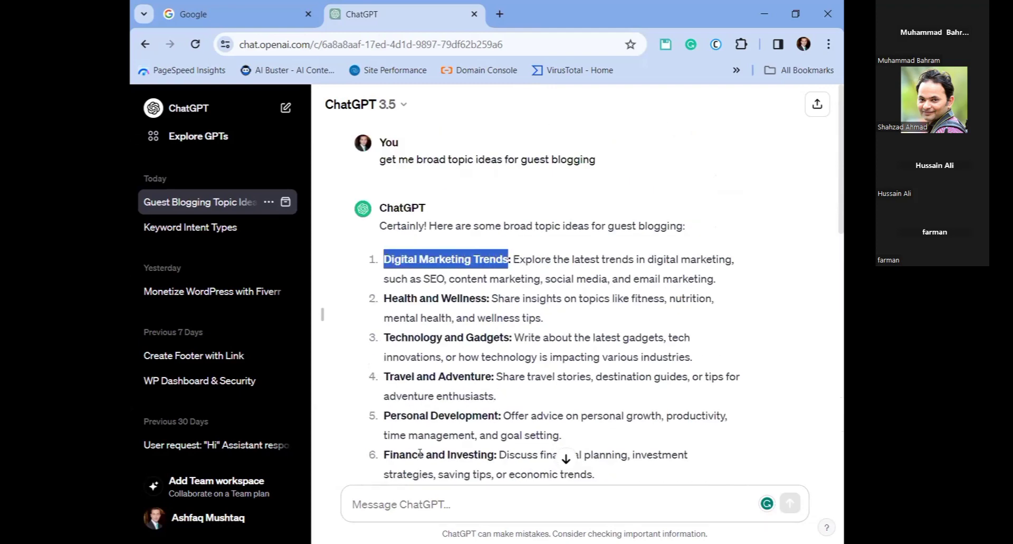
Step: Send the follow-up prompt "pls suggest keywords for Digital Marketing Trends", using the copied topic title
left_click(369, 503)
type("pls ")
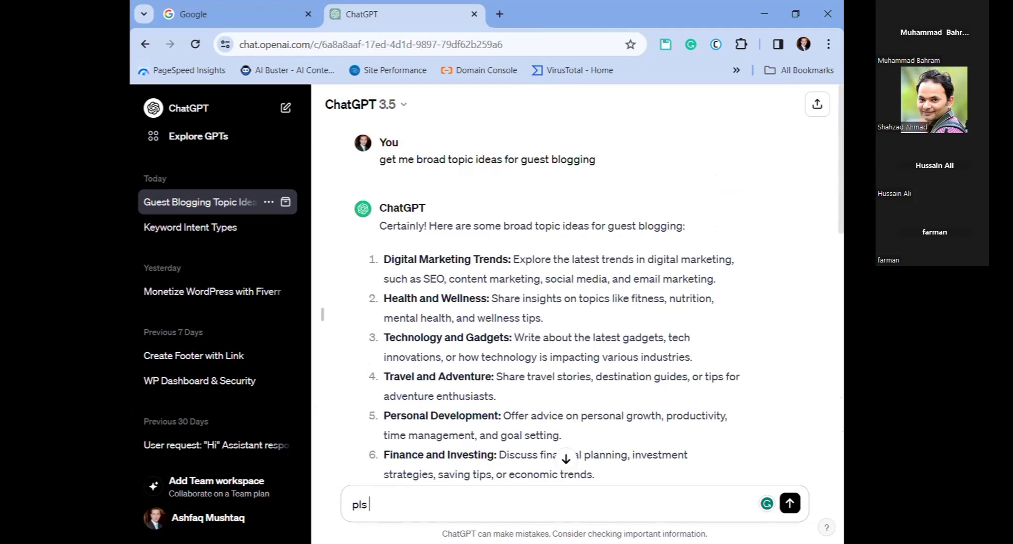
type("suggest keywords for")
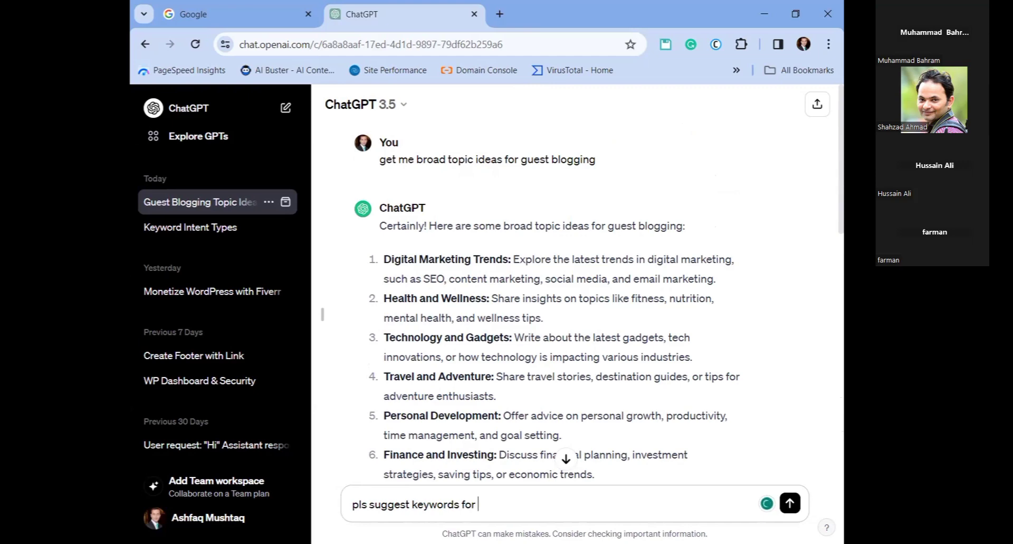
key("ctrl+v")
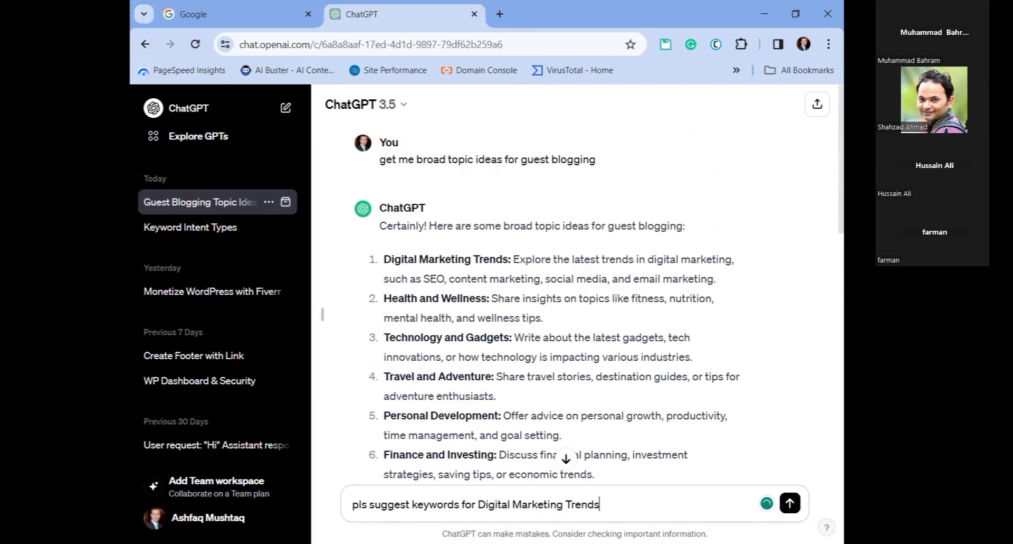
key("Return")
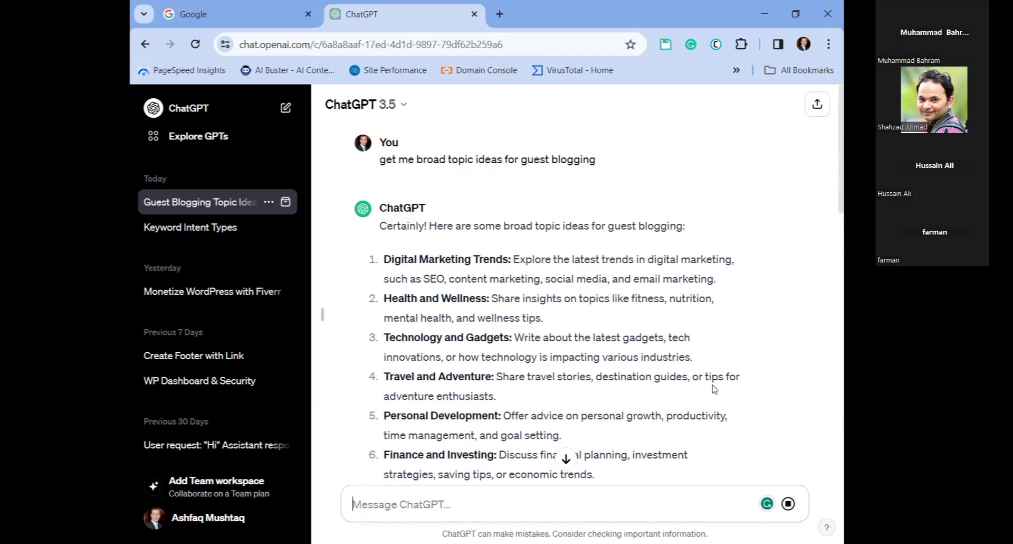
Step: Copy the first suggested keyword, "SEO Trends", from the new ChatGPT answer
left_click(565, 458)
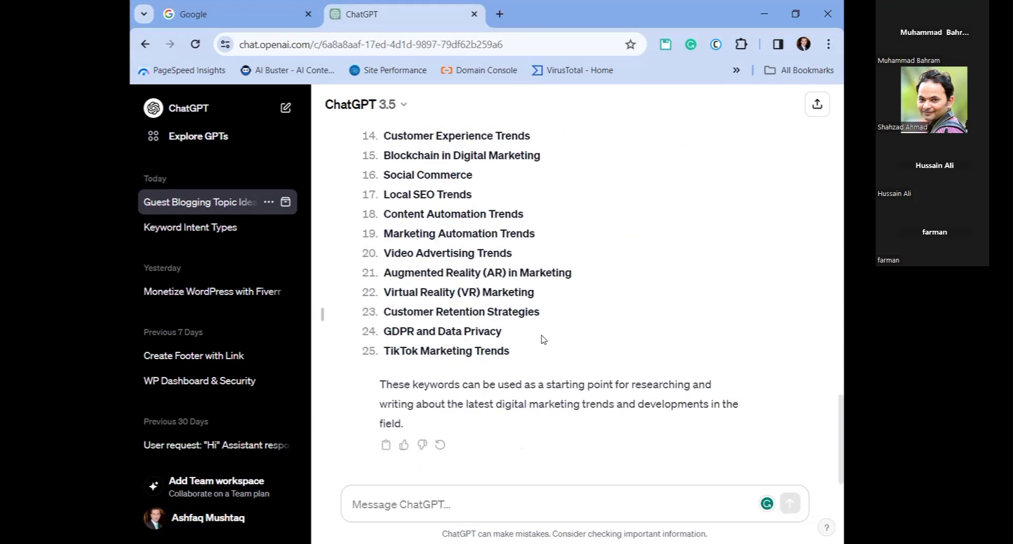
scroll(544, 338, "up", 7)
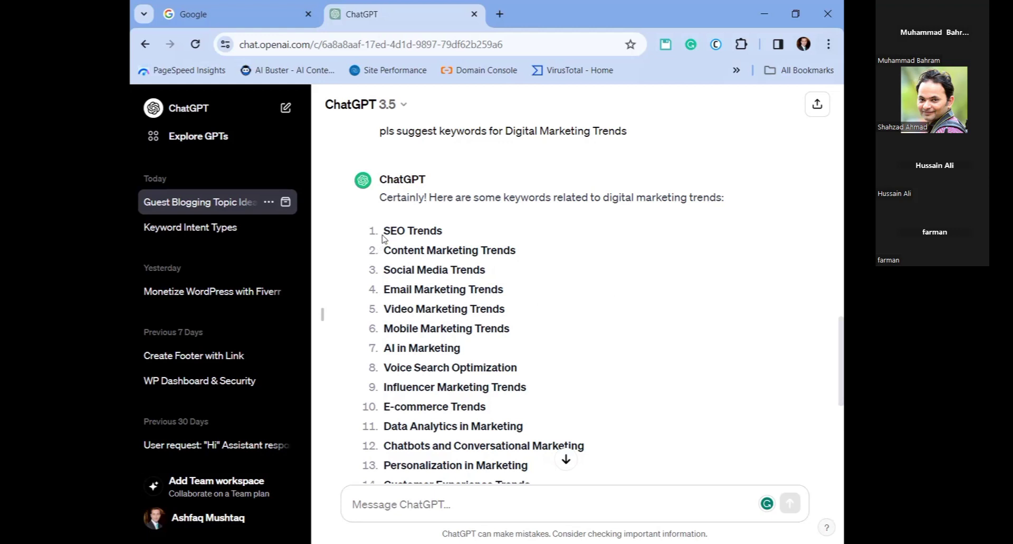
left_click_drag(383, 228, 445, 233)
key("ctrl+c")
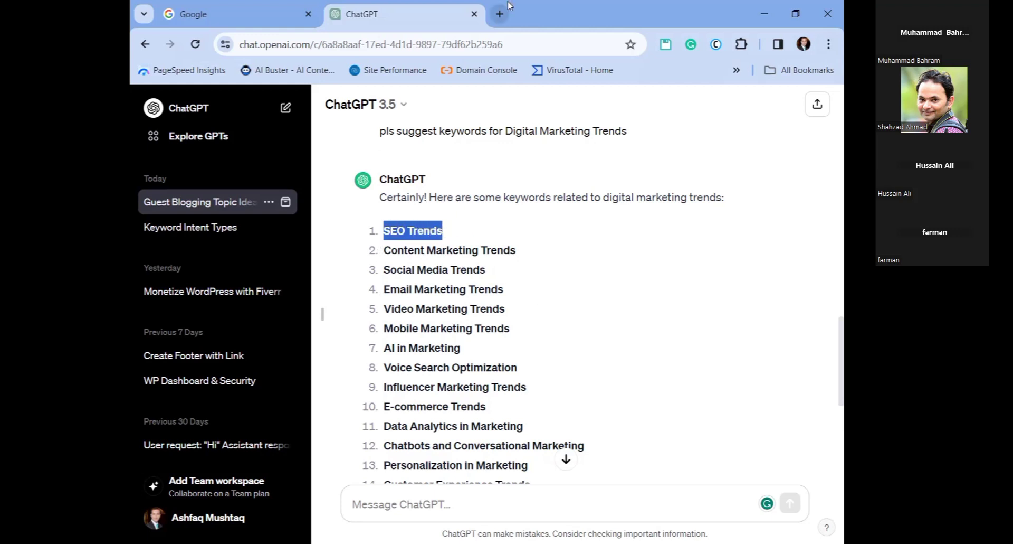
Step: Switch to the Google tab and search for the copied keyword "SEO Trends"
left_click(290, 15)
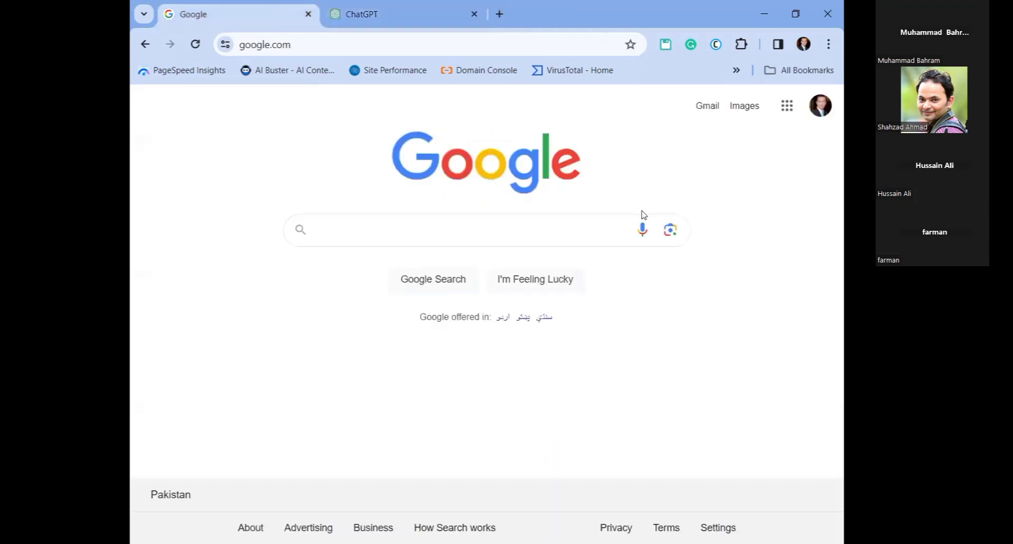
key("ctrl+v")
key("Return")
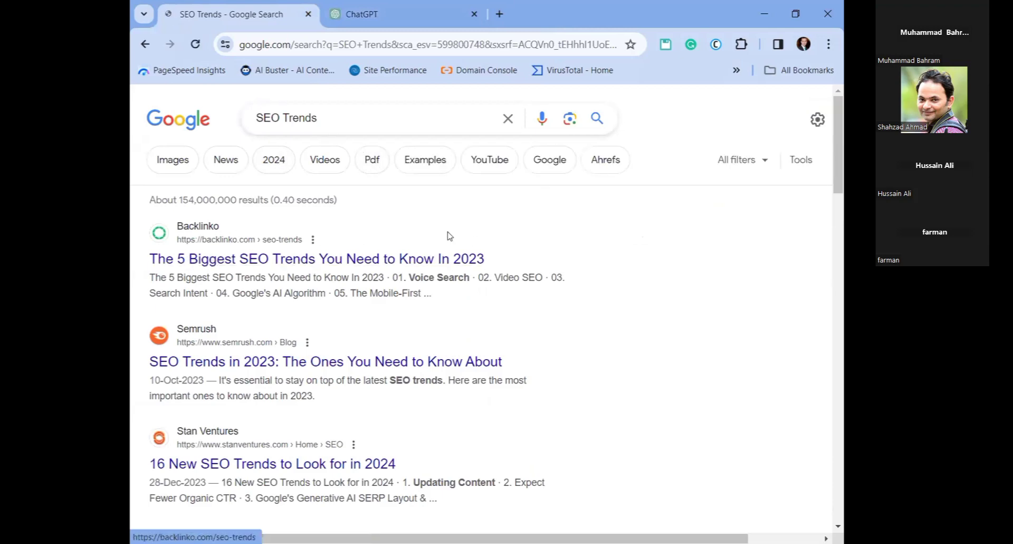
Step: Look over the results and refine the search to the suggested query "latest seo trends 2024"
scroll(515, 306, "down", 4)
scroll(515, 306, "up", 4)
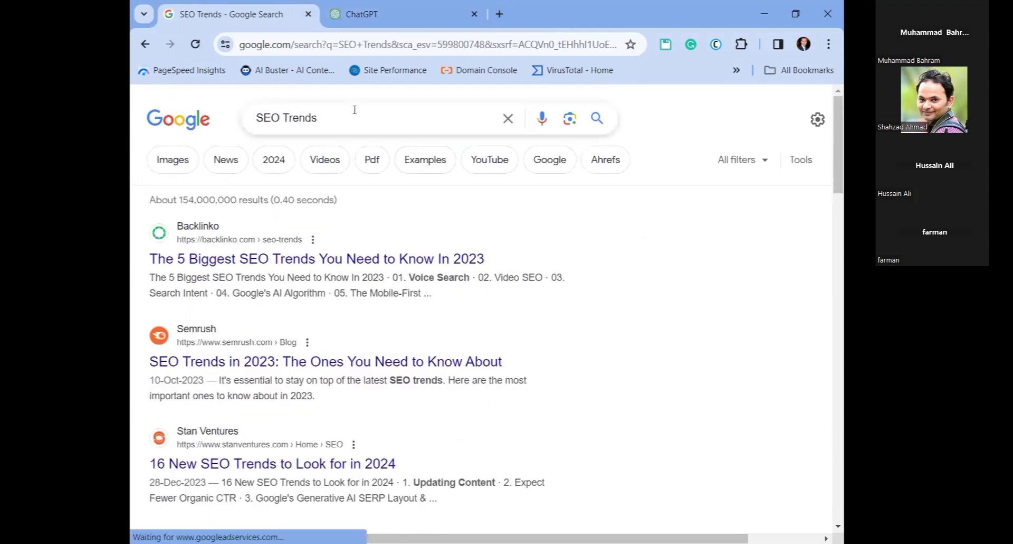
left_click(373, 118)
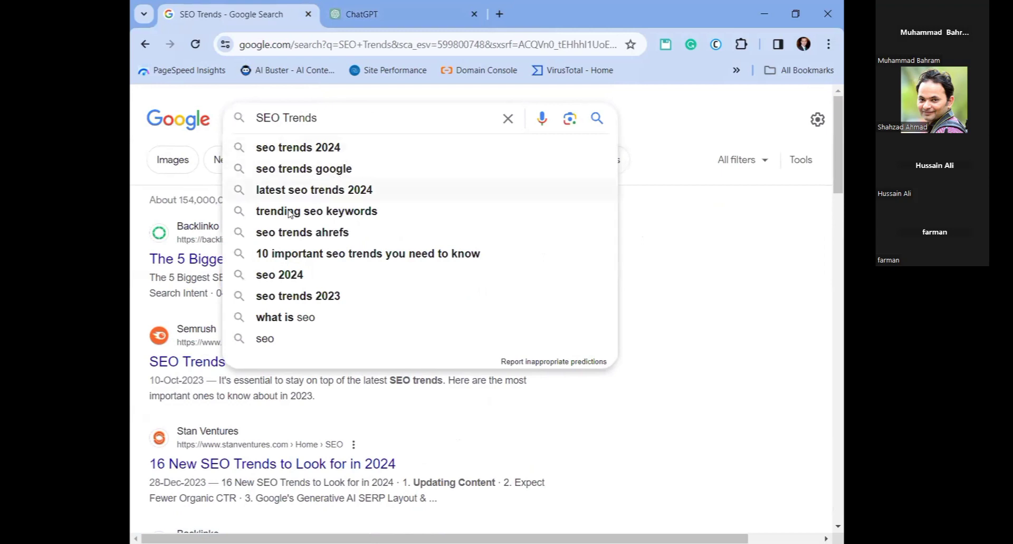
left_click(370, 190)
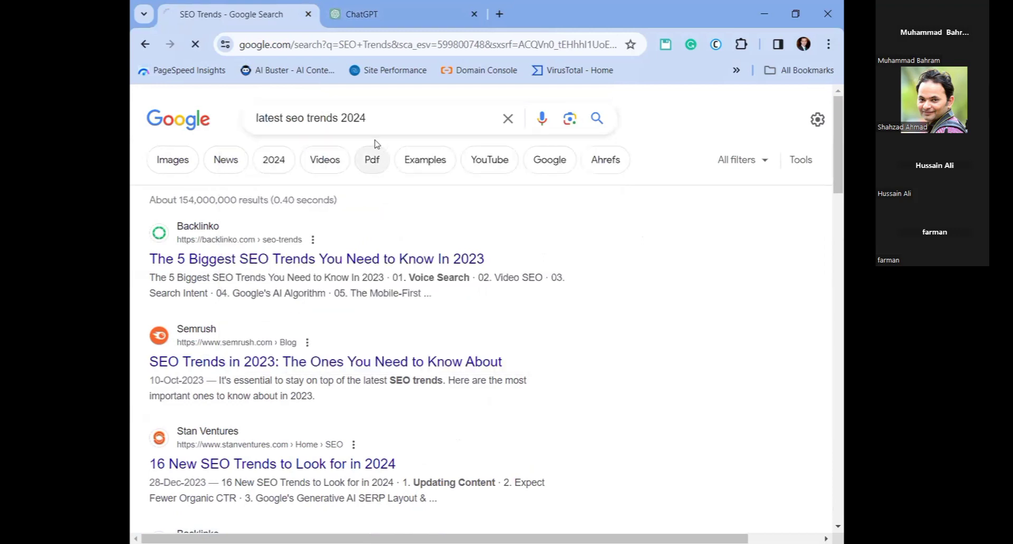
Step: Restrict the Google search to page titles with the query "allintitle: latest seo trends 2024" and check the number of results
left_click_drag(366, 117, 256, 118)
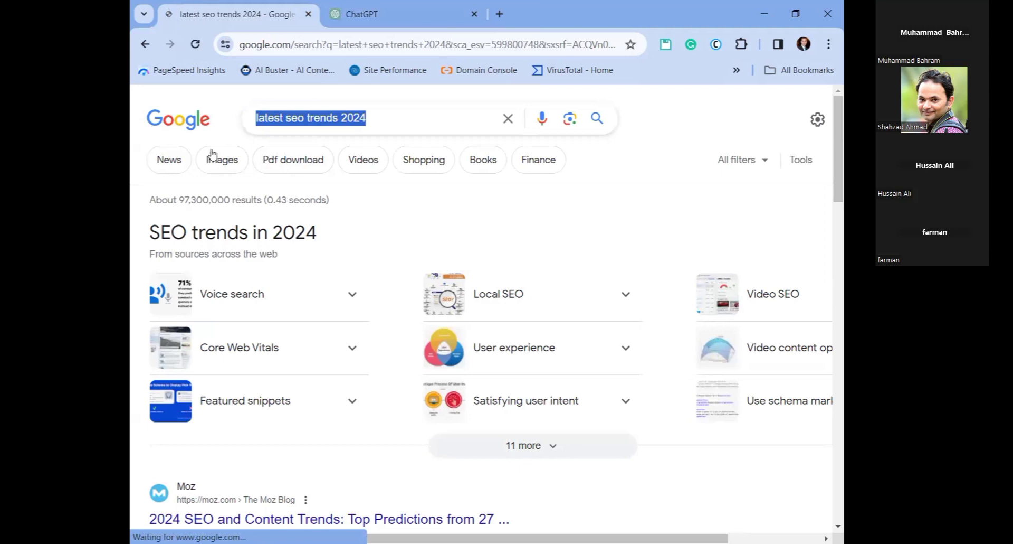
left_click(267, 117)
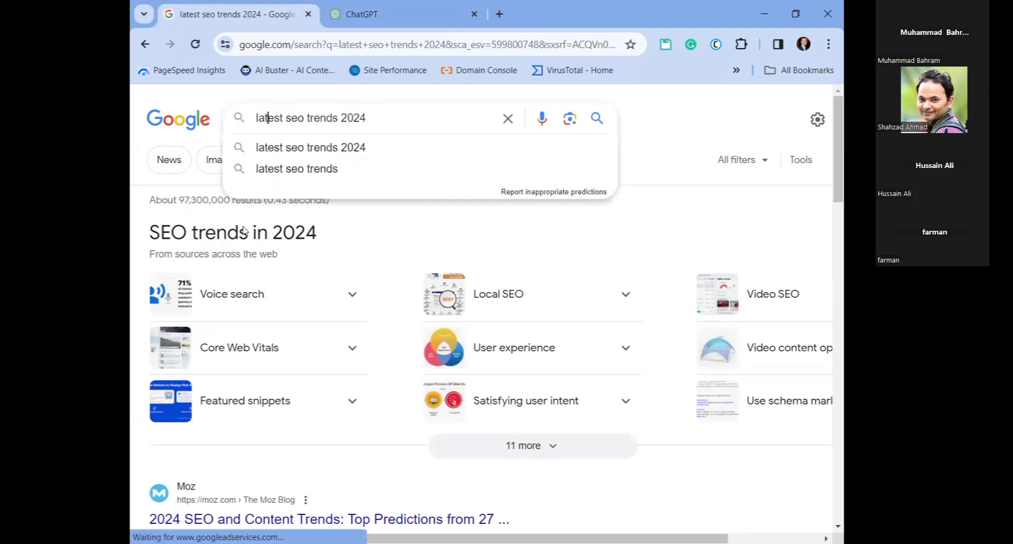
key("Home")
type("all")
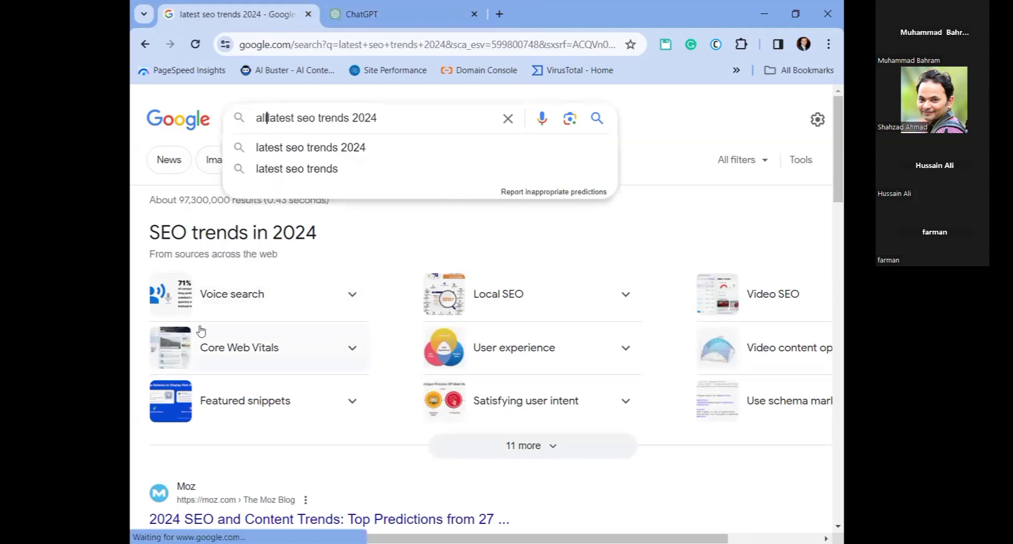
type("intitle")
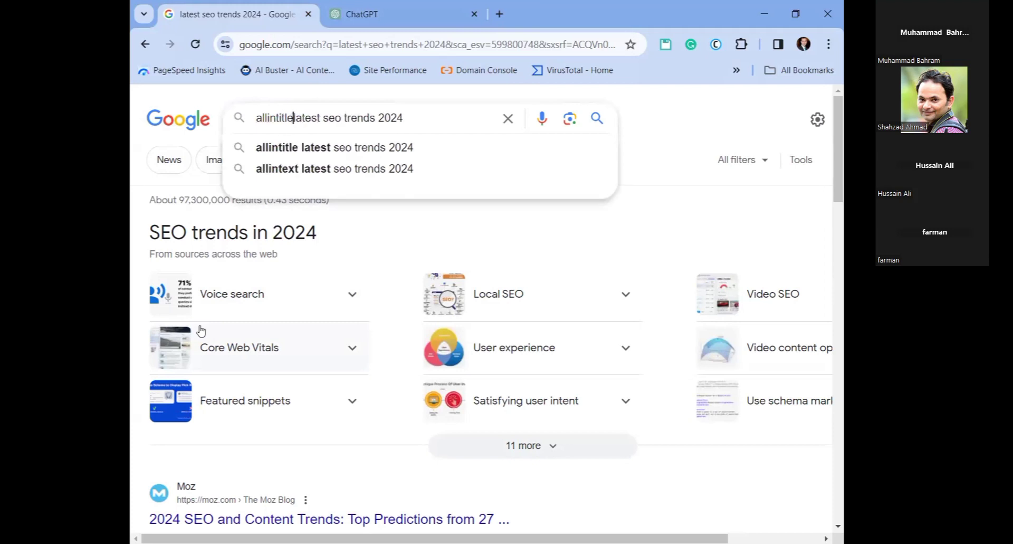
type(":")
key("Return")
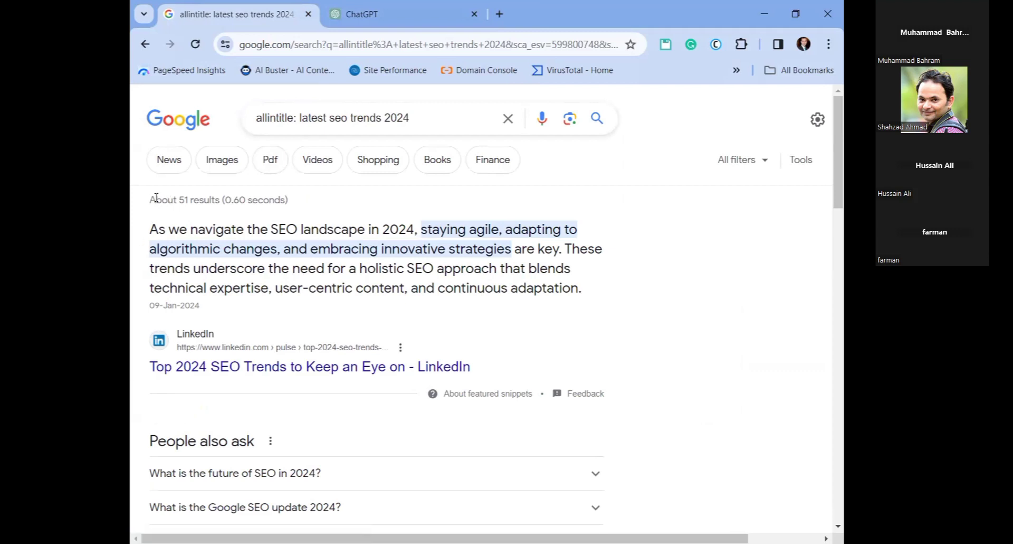
left_click_drag(148, 200, 219, 200)
left_click(613, 175)
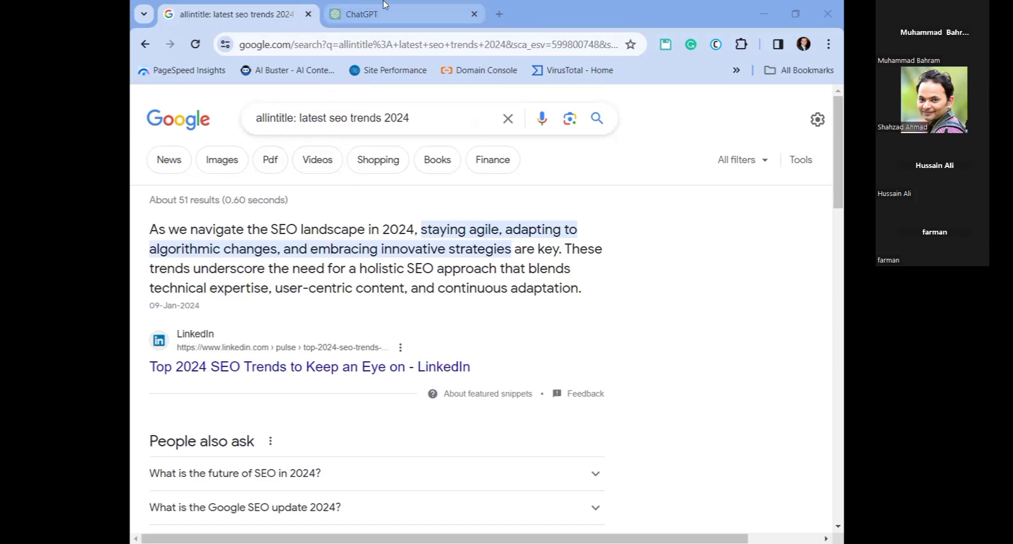
Step: Open a new tab, switch to the browser window with the DigitaVision membership page, and open the DigitaVision home page in its own tab
left_click(478, 12)
left_click(499, 14)
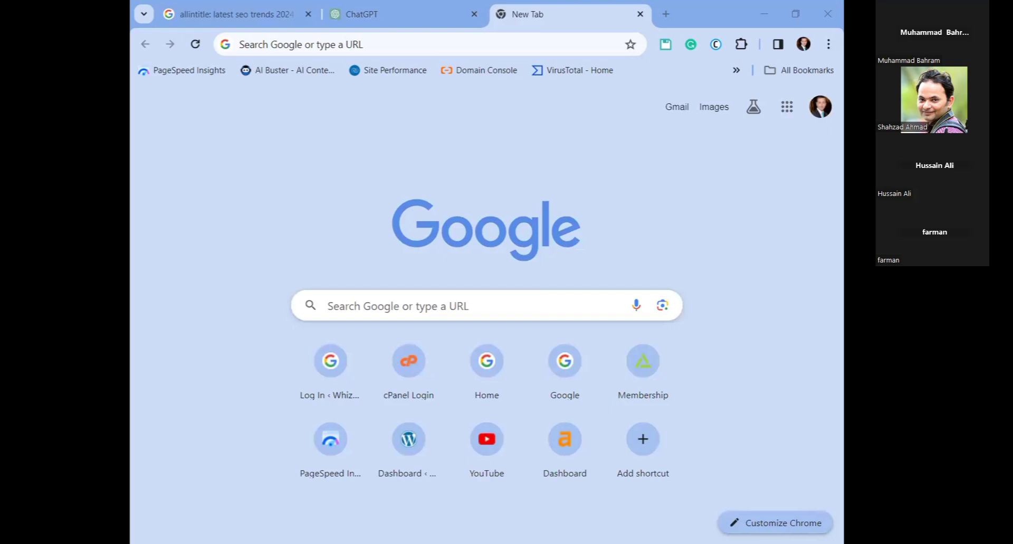
key("alt+Tab")
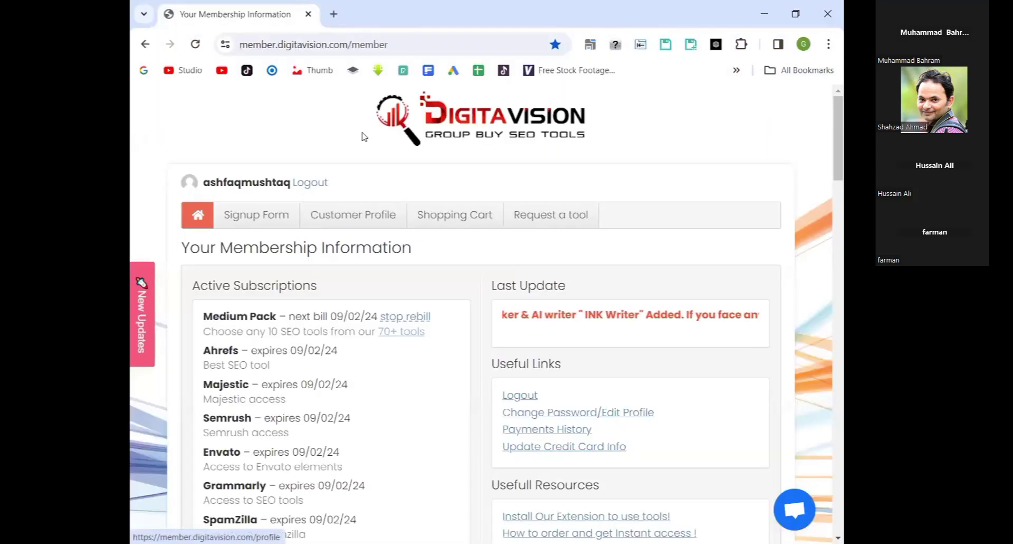
left_click(480, 98)
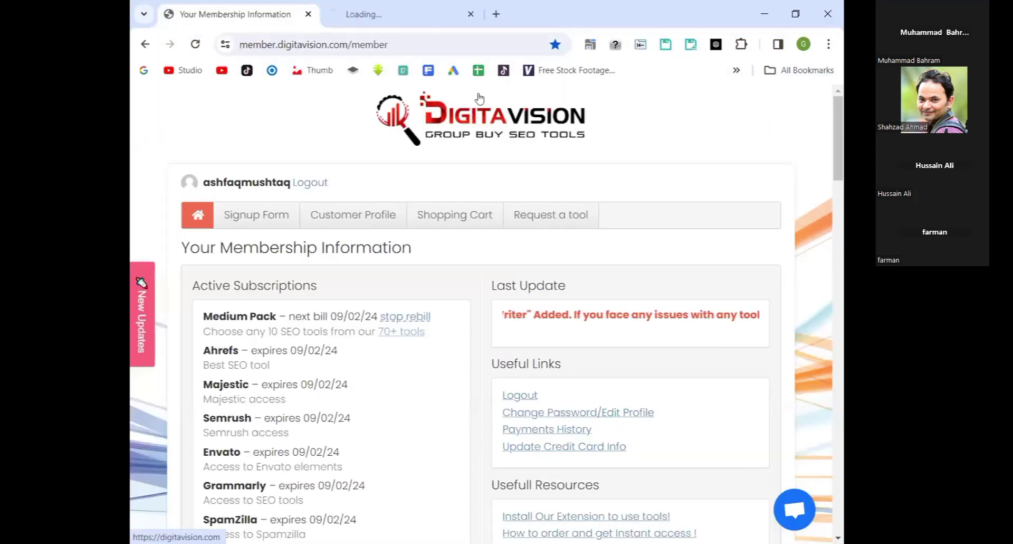
left_click(363, 6)
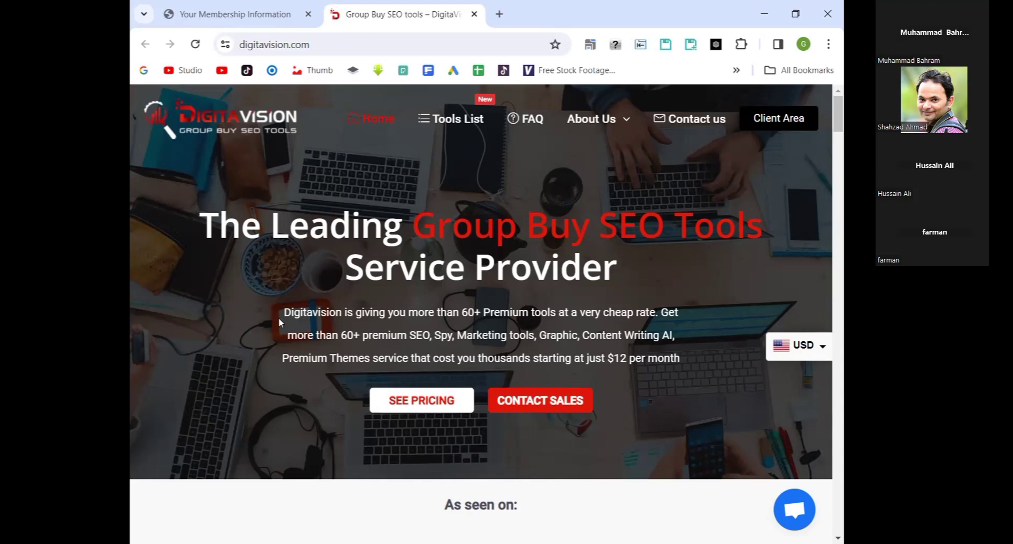
Step: Look over the single-tool prices on the DigitaVision home page, highlighting the Ahrefs Combo's price and included tools
scroll(281, 319, "down", 2)
scroll(287, 324, "up", 2)
scroll(293, 327, "down", 12)
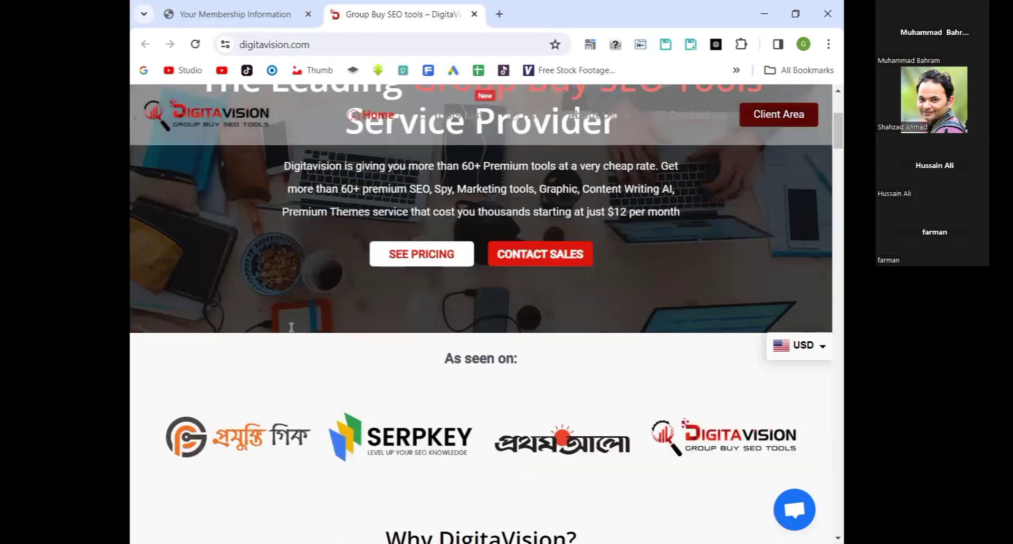
scroll(296, 330, "down", 10)
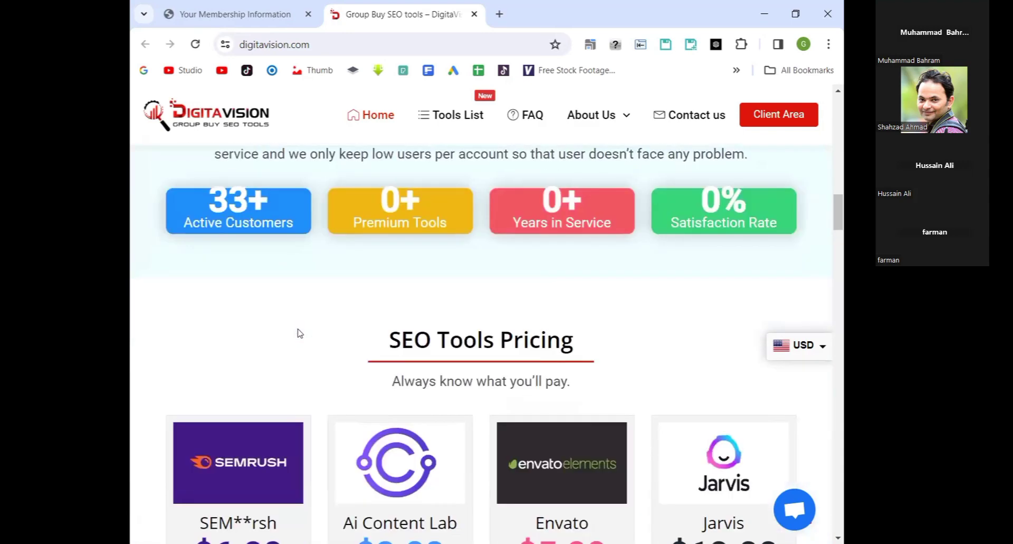
scroll(294, 323, "down", 4)
scroll(205, 328, "down", 2)
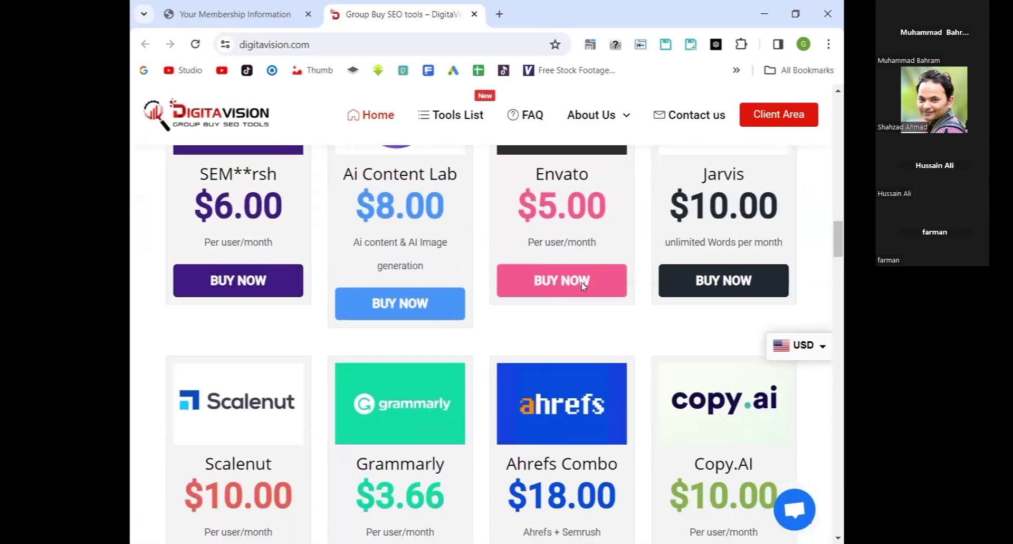
scroll(562, 272, "up", 2)
scroll(728, 288, "down", 4)
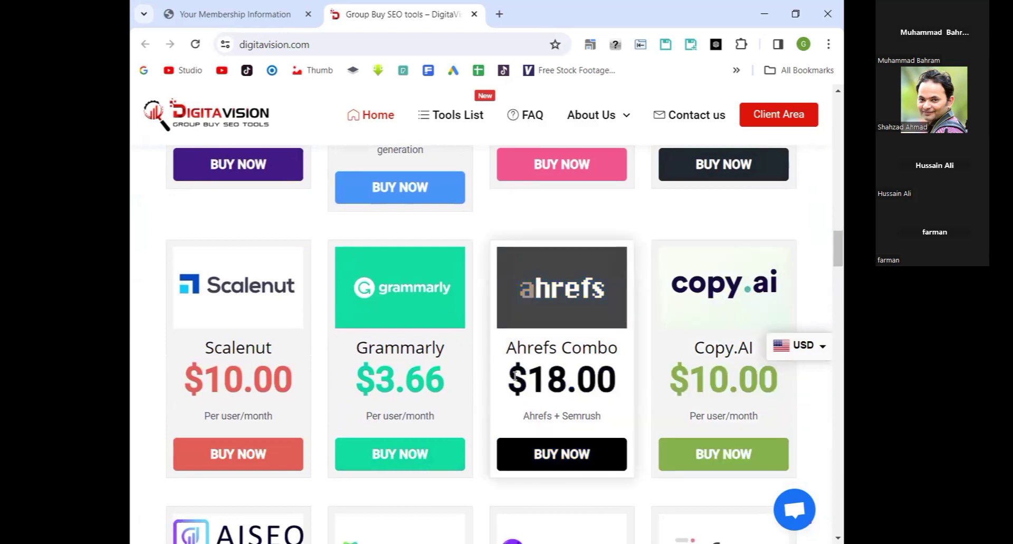
left_click_drag(513, 375, 616, 376)
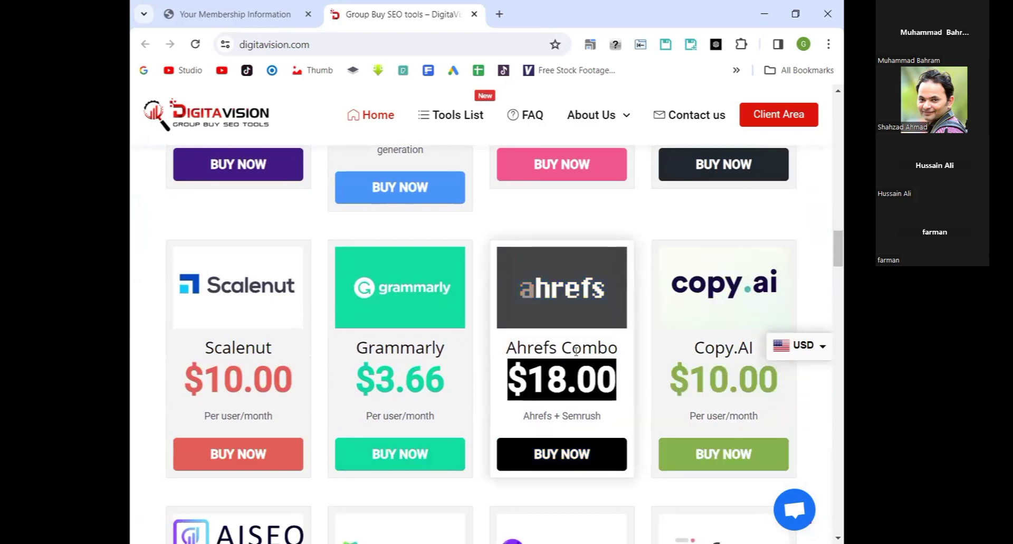
left_click_drag(534, 416, 596, 415)
scroll(588, 409, "down", 5)
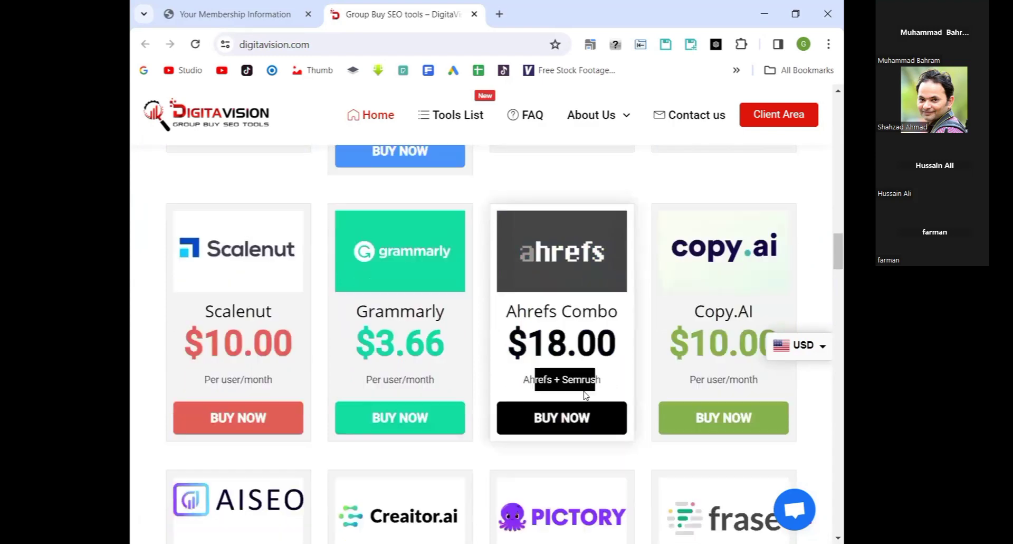
scroll(520, 364, "up", 2)
scroll(383, 341, "down", 2)
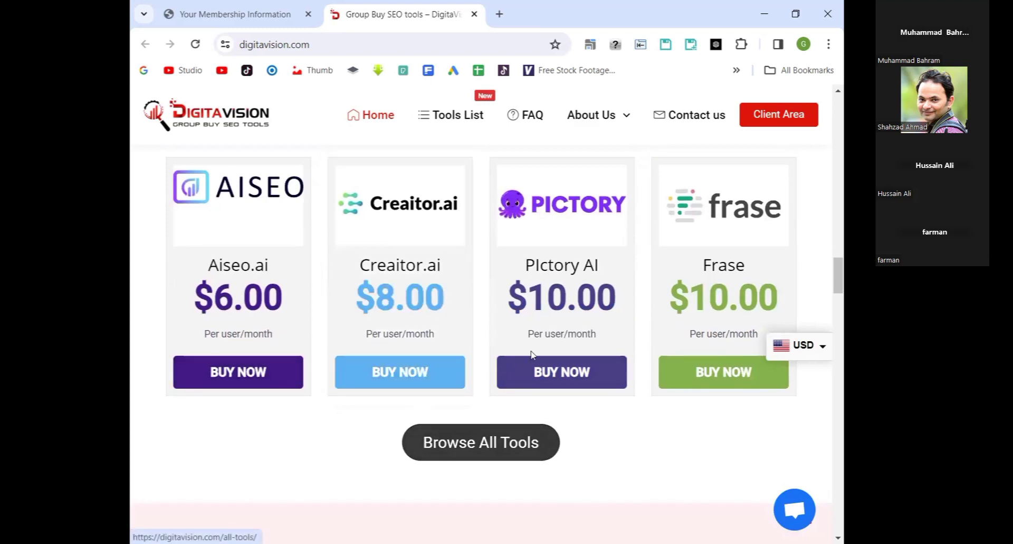
Step: Look over the DigitaVision pack offers, highlight the Medium Pack, and close the home page tab
scroll(532, 354, "down", 10)
scroll(466, 355, "down", 4)
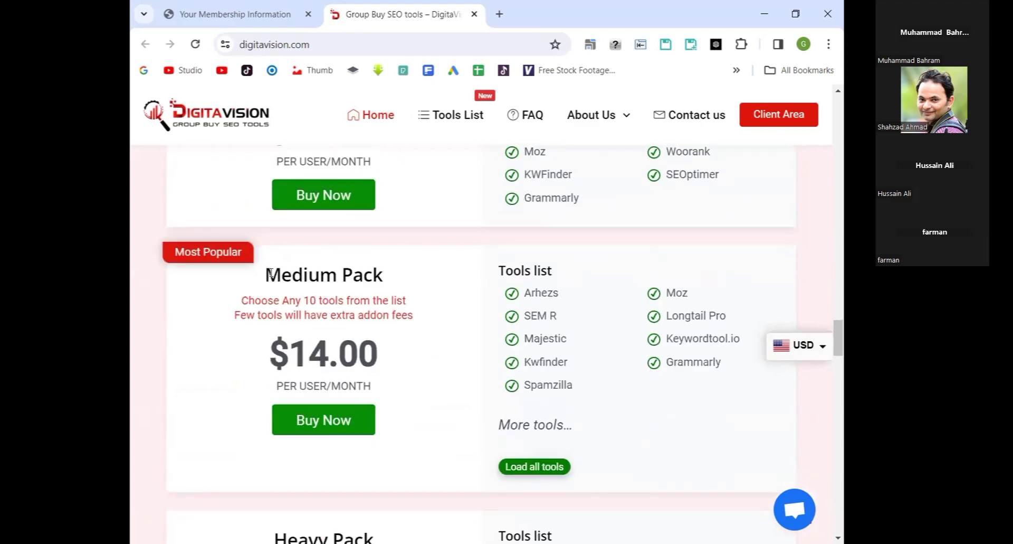
left_click_drag(270, 271, 384, 275)
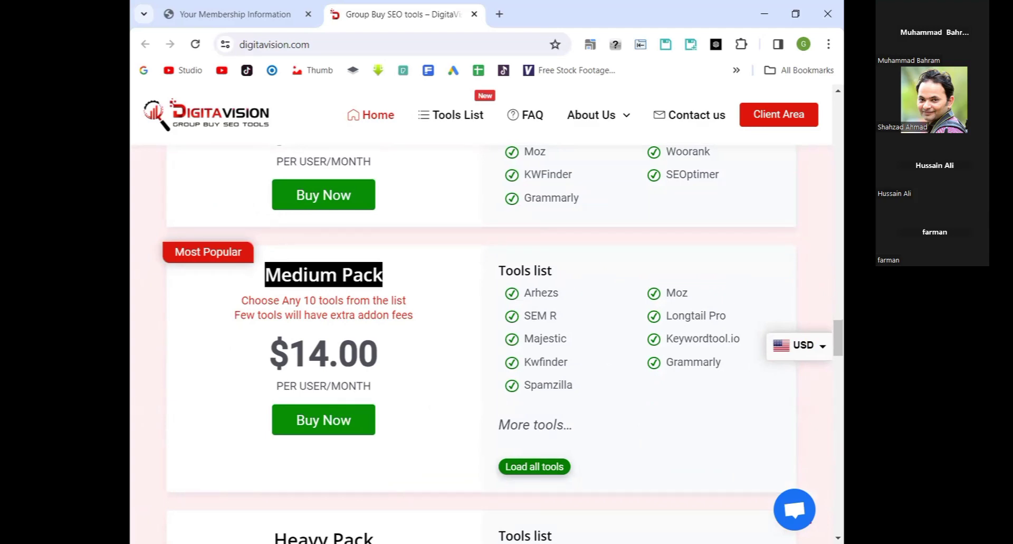
scroll(554, 312, "down", 12)
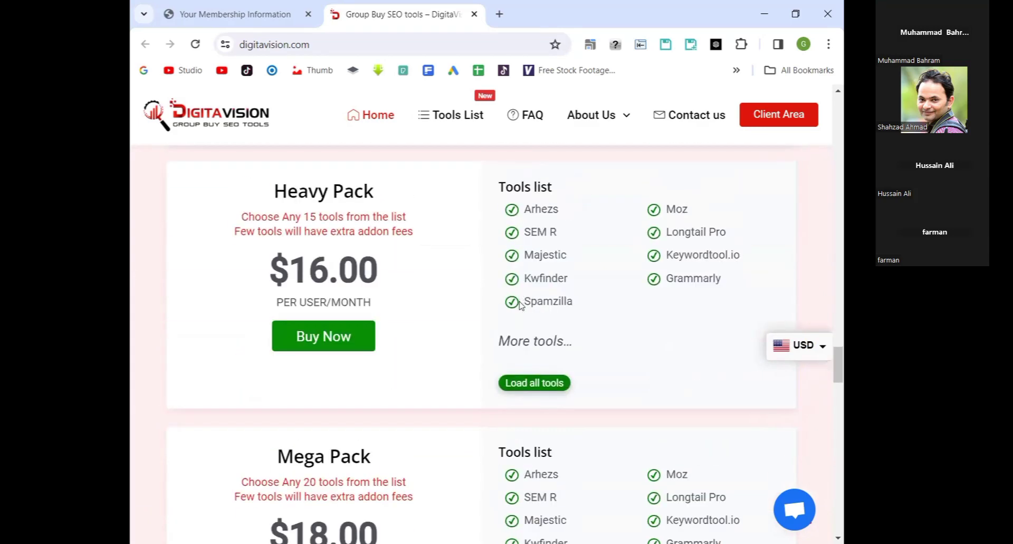
scroll(522, 302, "up", 15)
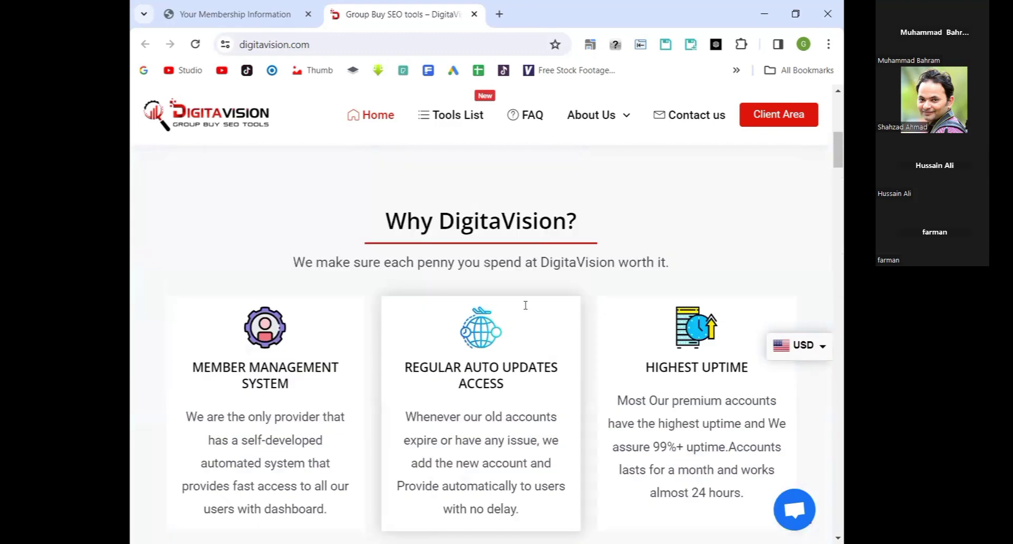
key("ctrl+w")
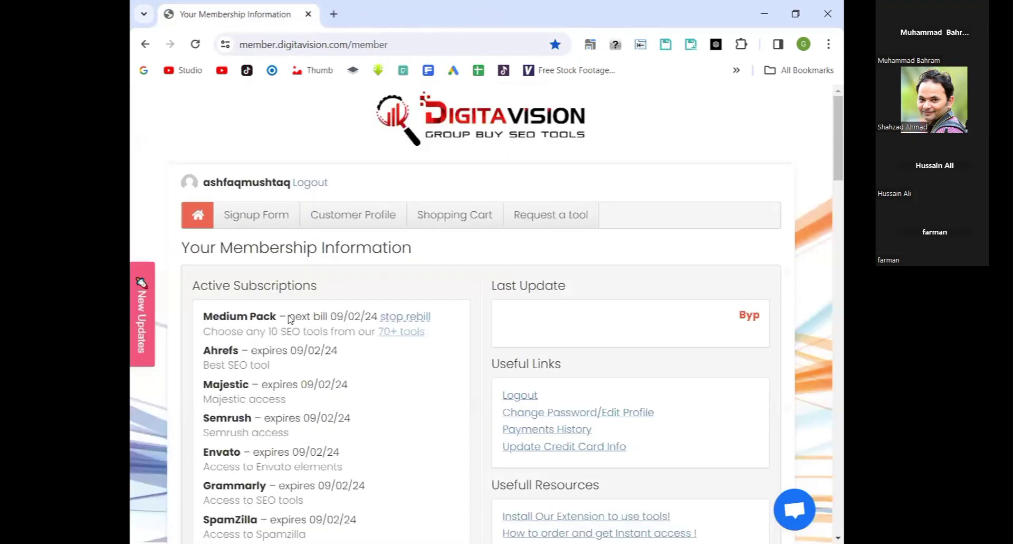
Step: Open the Semrush resource from the membership page's active resources in a new tab and launch the tool through Access-1
scroll(227, 224, "down", 10)
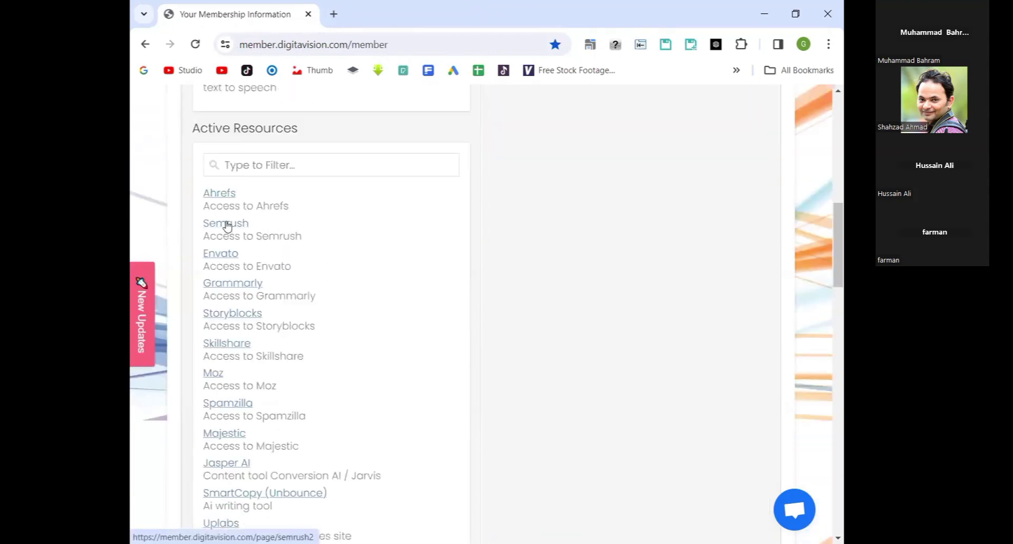
middle_click(227, 224)
left_click(390, 11)
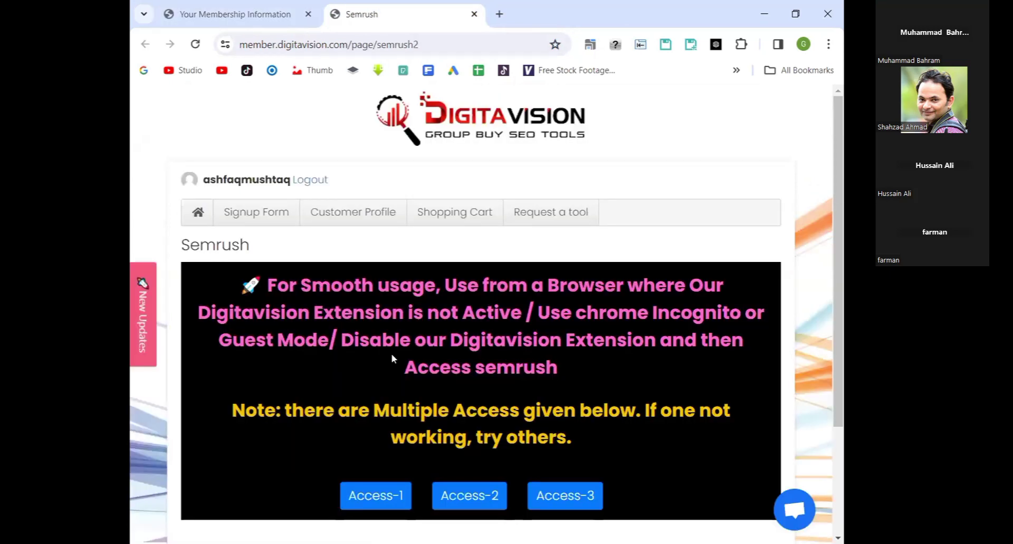
scroll(392, 354, "down", 3)
left_click(275, 13)
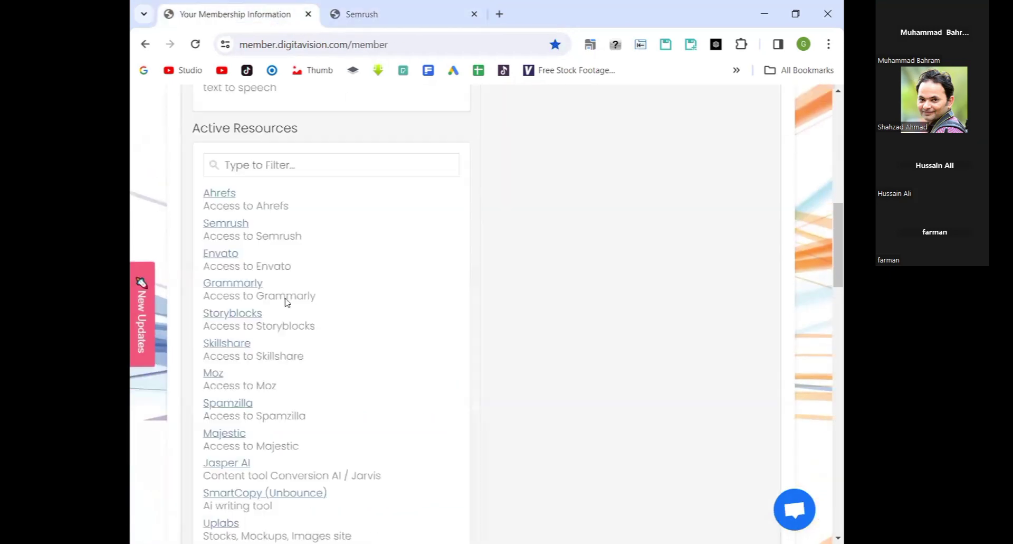
left_click(393, 8)
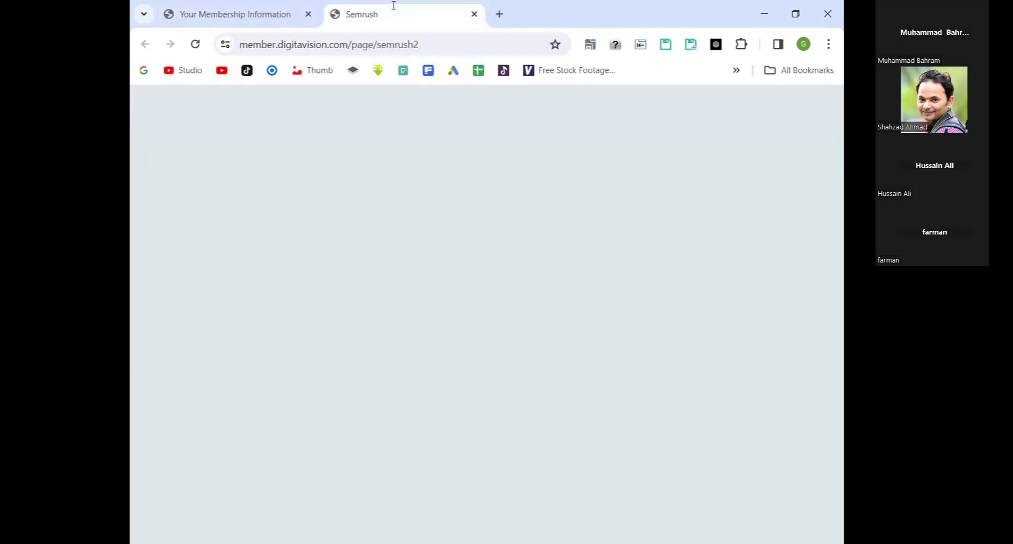
left_click(376, 348)
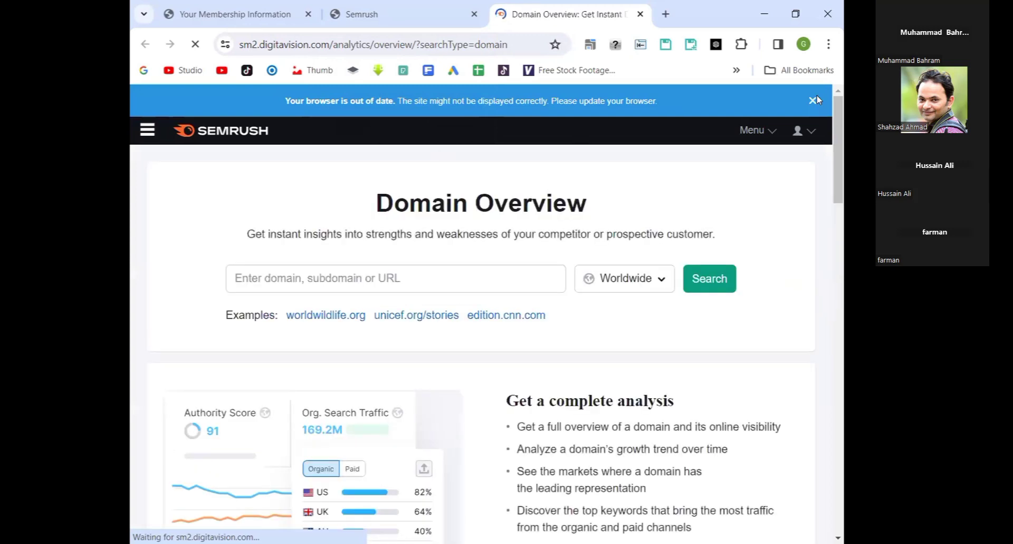
Step: Dismiss the outdated-browser notice and try to search for "latest seo trends 2024" in Semrush's Domain Overview
left_click(813, 100)
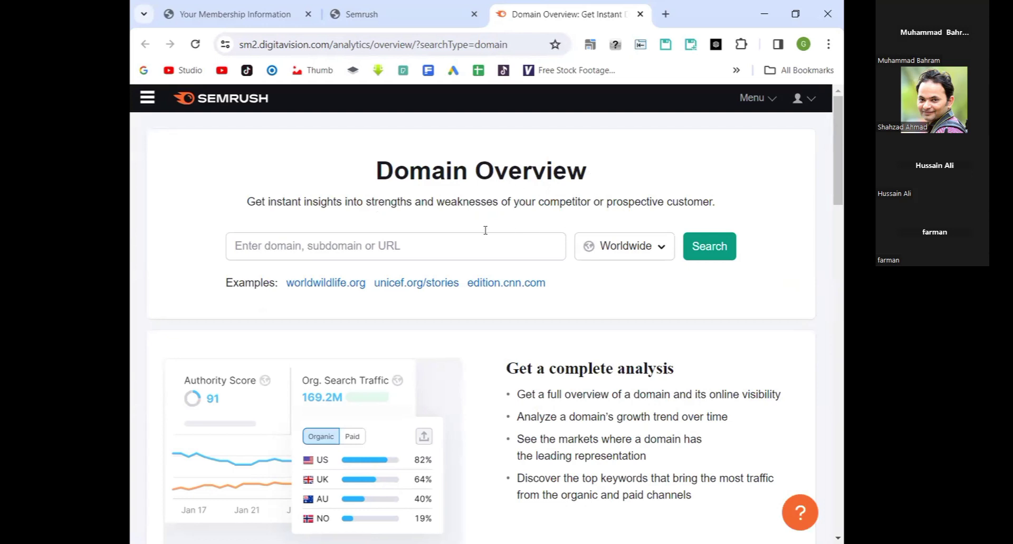
left_click(443, 251)
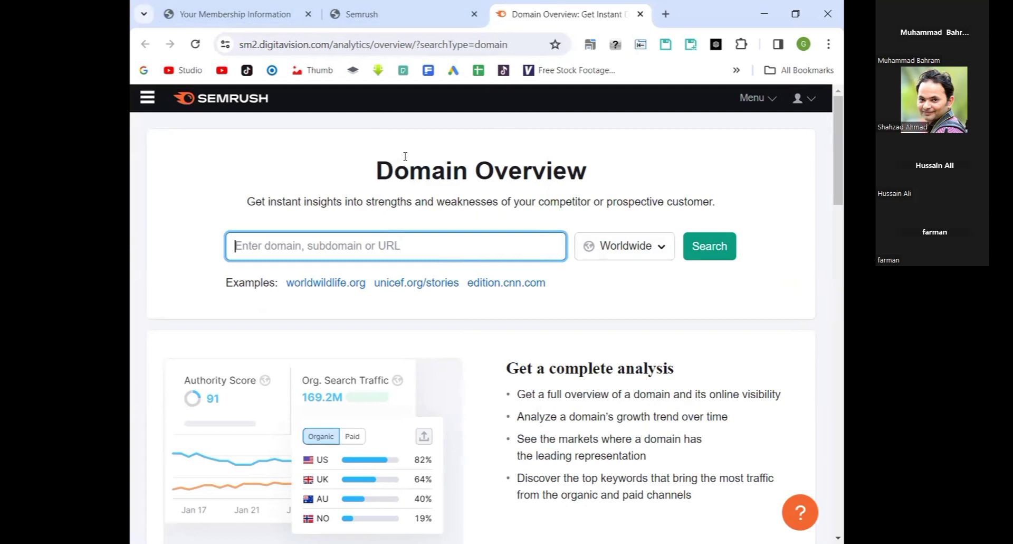
type("latest seo trends 2024")
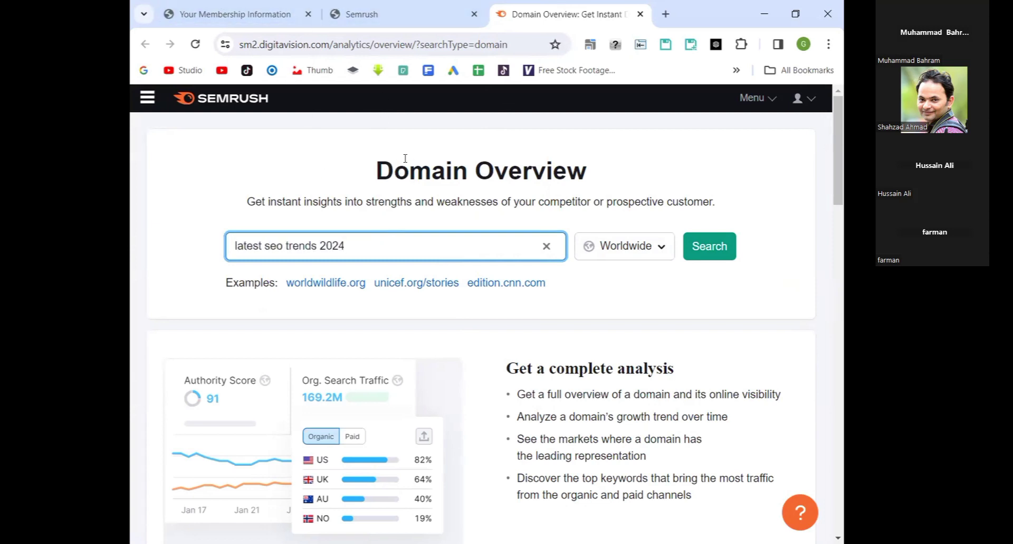
key("Return")
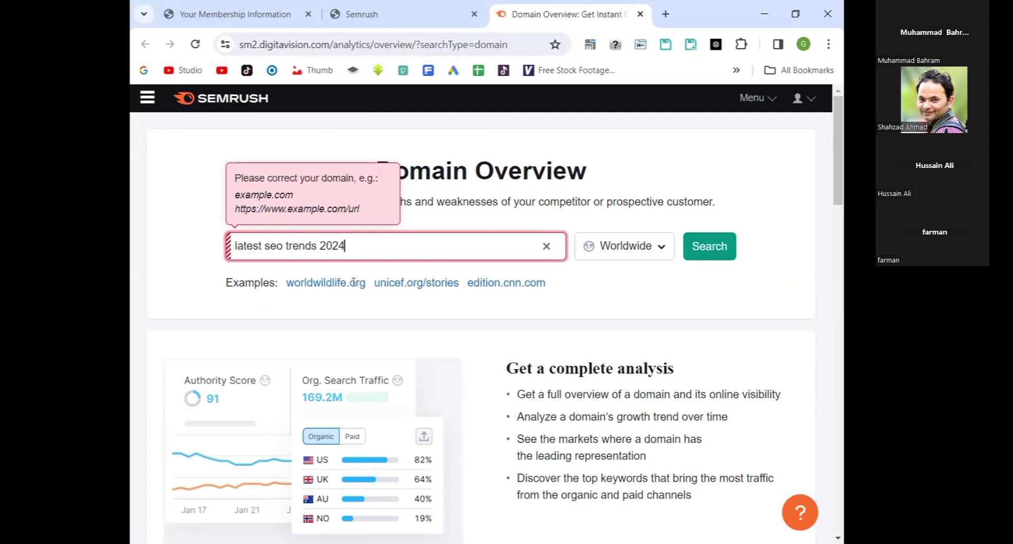
Step: Open Semrush's Keyword Magic Tool and enter the keyword "latest seo trends 2024" with the US database
scroll(219, 198, "down", 2)
scroll(190, 195, "up", 2)
key("ctrl+minus")
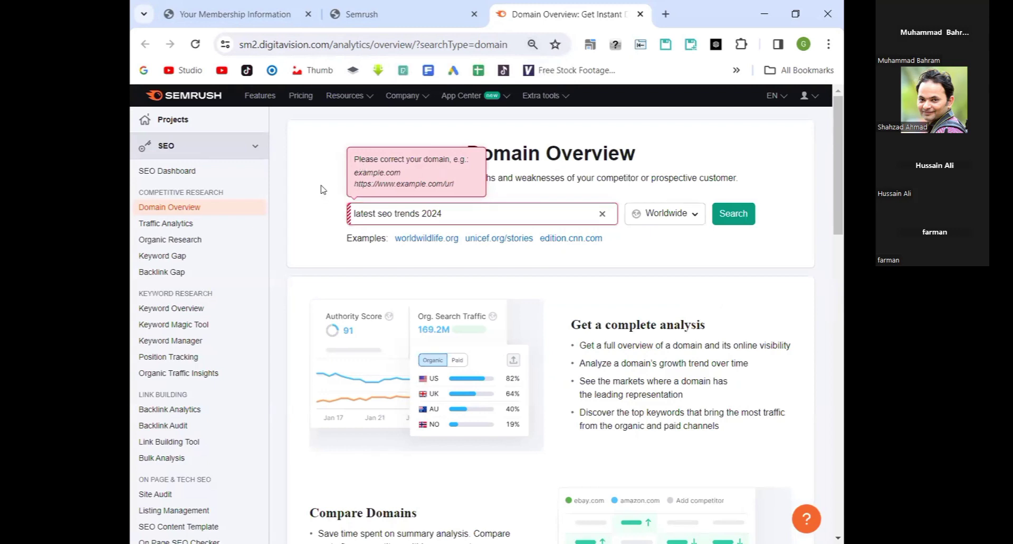
left_click(171, 324)
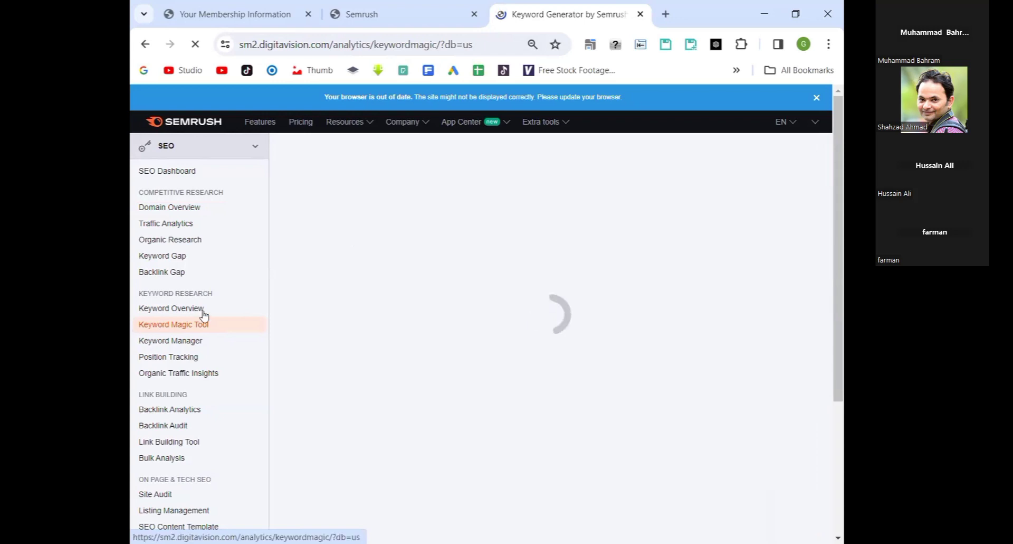
type("latest seo trends 2024")
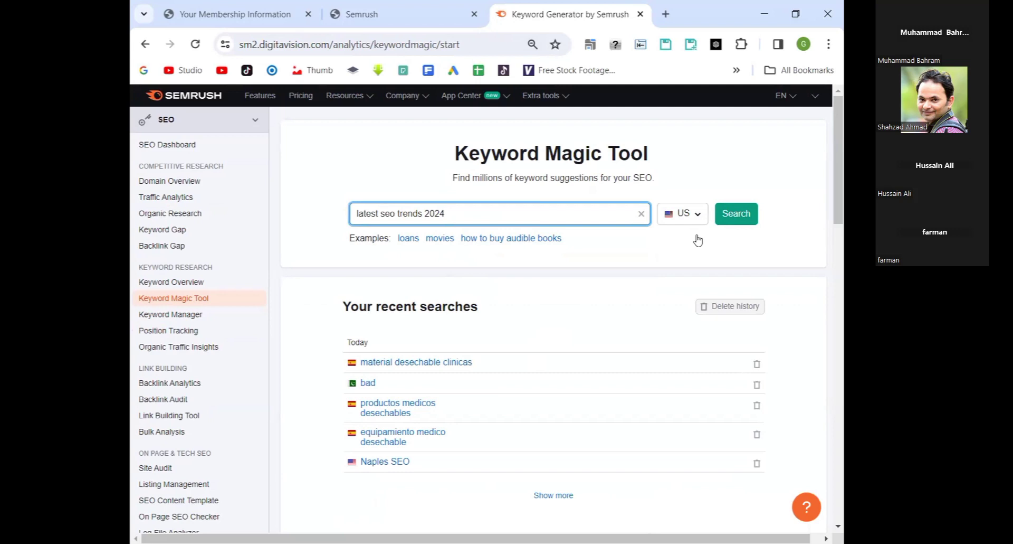
Step: Shorten the keyword in the Keyword Magic Tool to "seo trends"
key("BackSpace")
key("BackSpace")
key("BackSpace")
key("BackSpace")
key("shift+Home")
key("BackSpace")
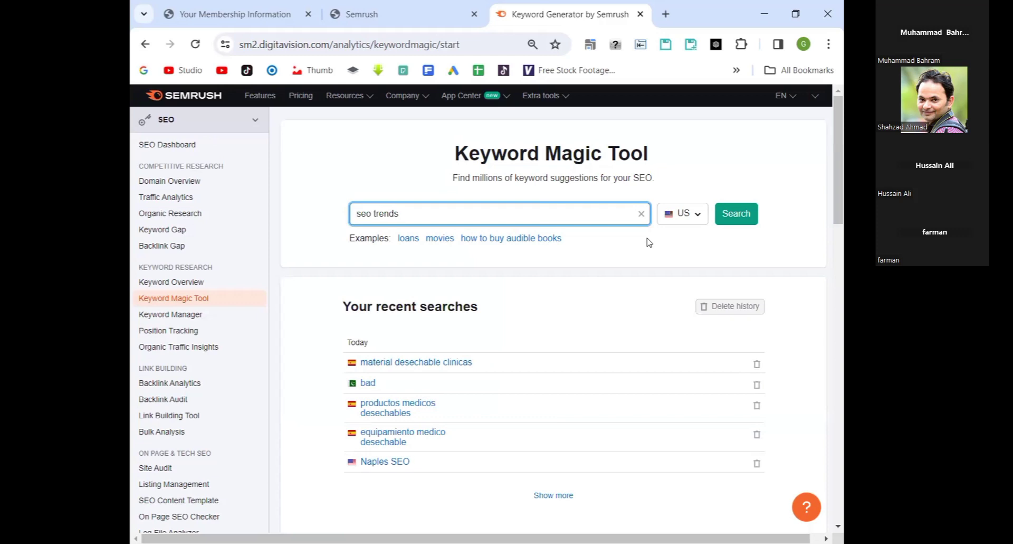
left_click(683, 213)
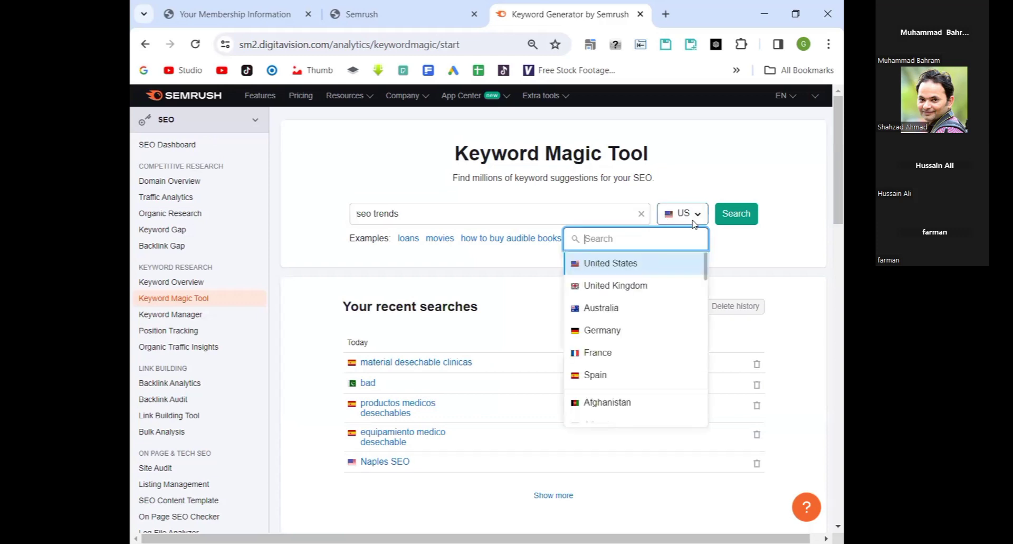
scroll(680, 295, "down", 10)
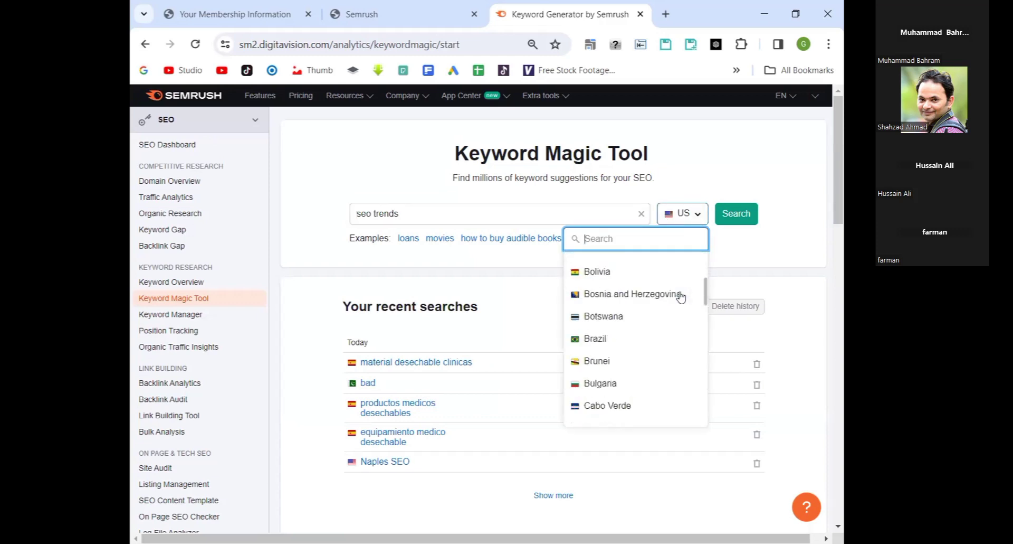
scroll(680, 301, "down", 3)
scroll(683, 290, "up", 15)
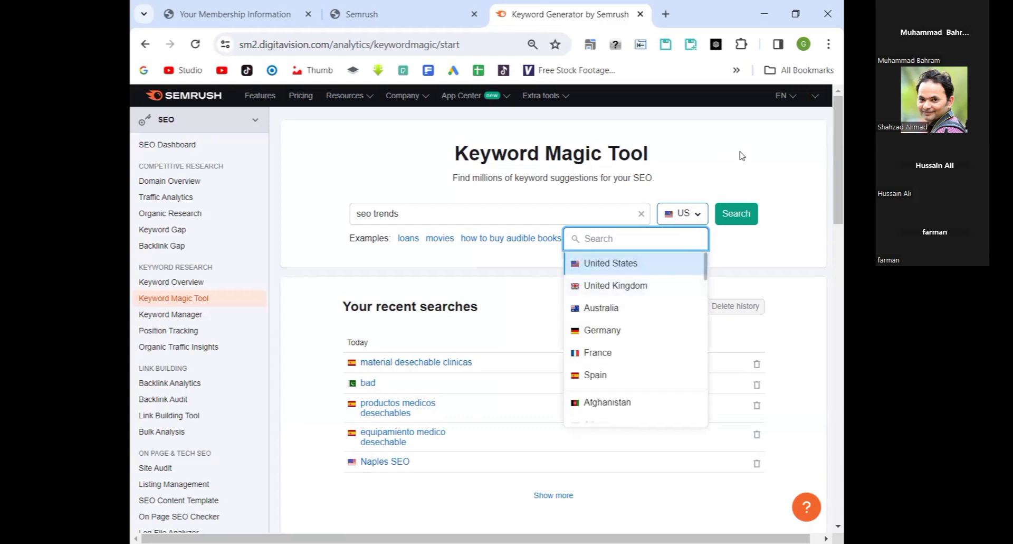
left_click(741, 180)
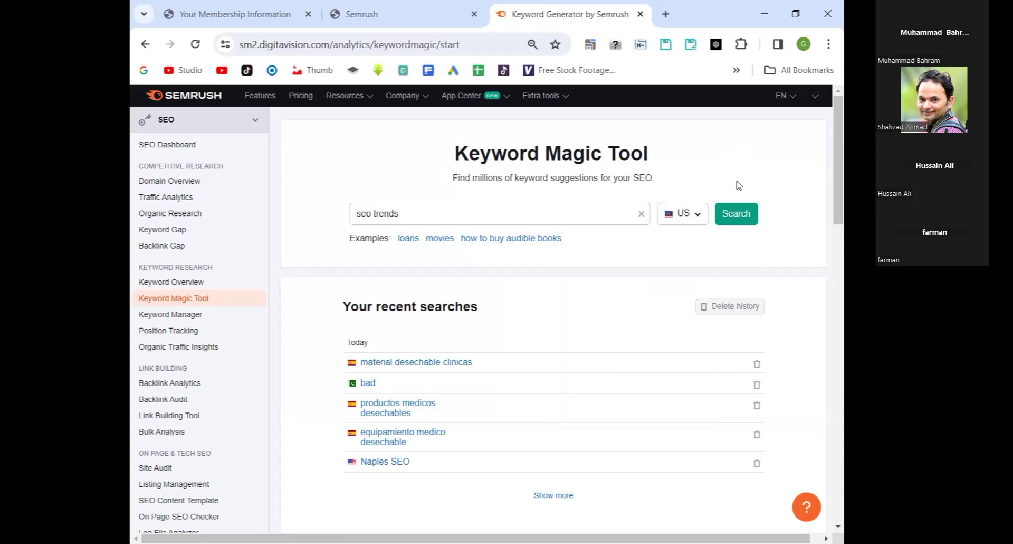
Step: Run the US database search for "seo trends" and review the keyword groups and the keyword difficulty column
left_click(421, 210)
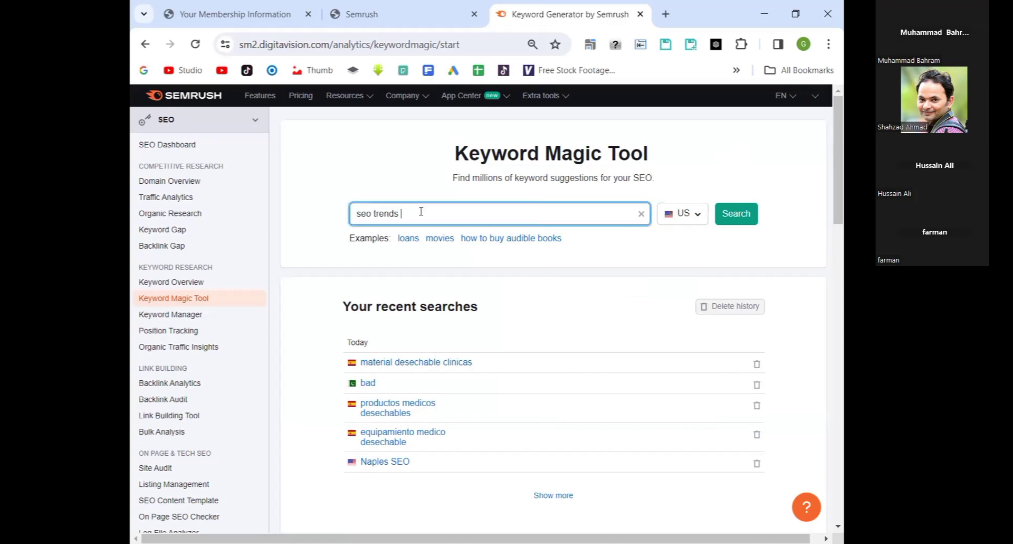
left_click(730, 225)
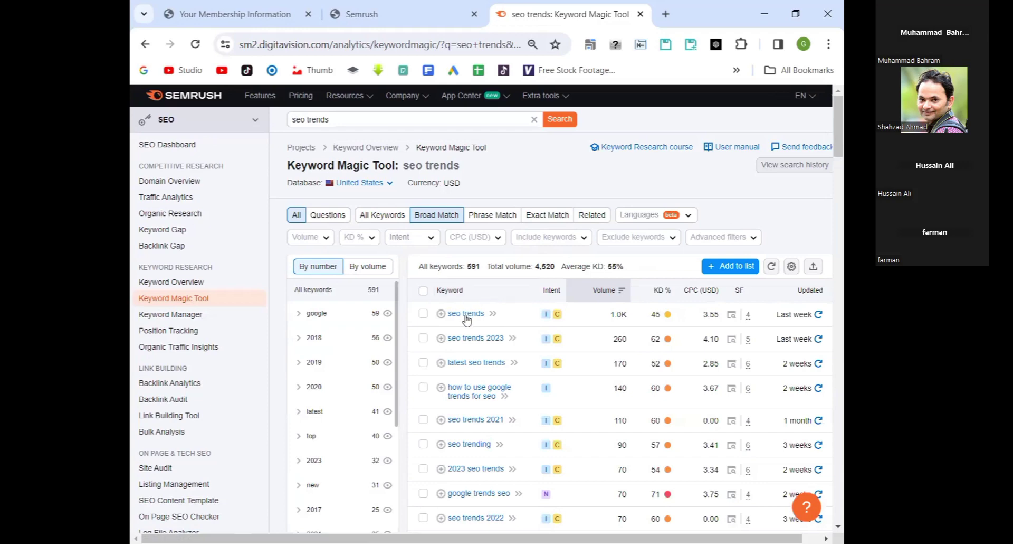
mouse_move(543, 319)
triple_click(361, 120)
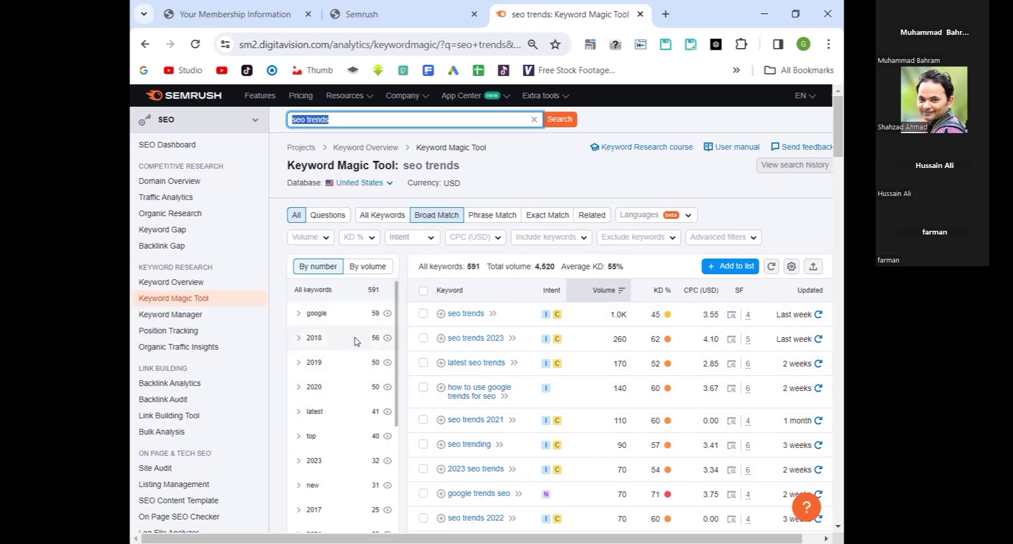
scroll(336, 433, "down", 10)
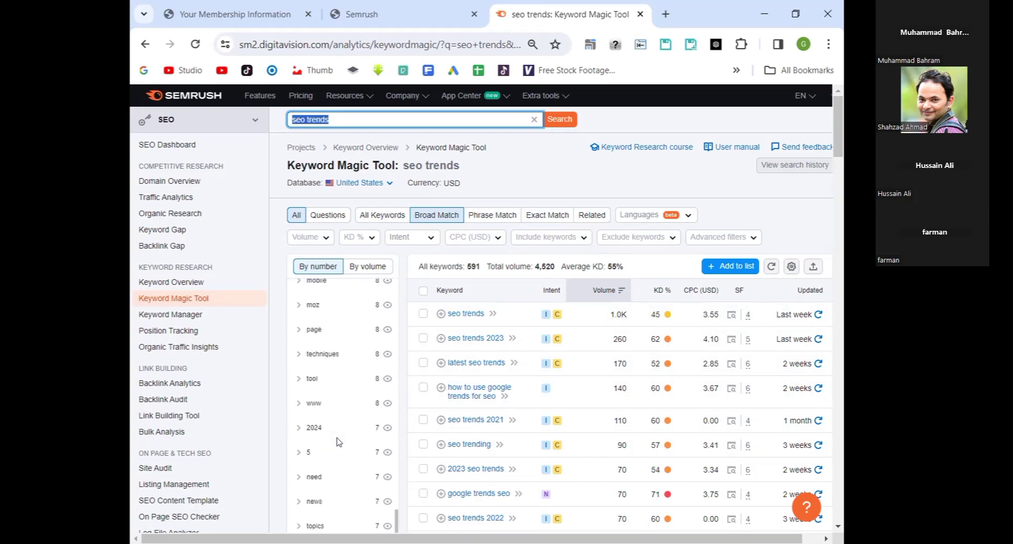
scroll(341, 446, "up", 10)
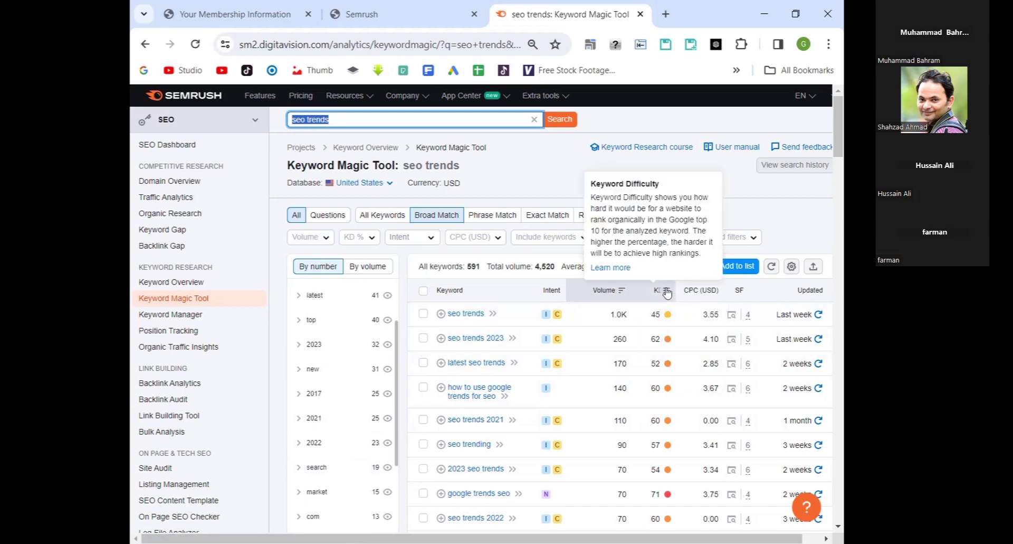
mouse_move(664, 310)
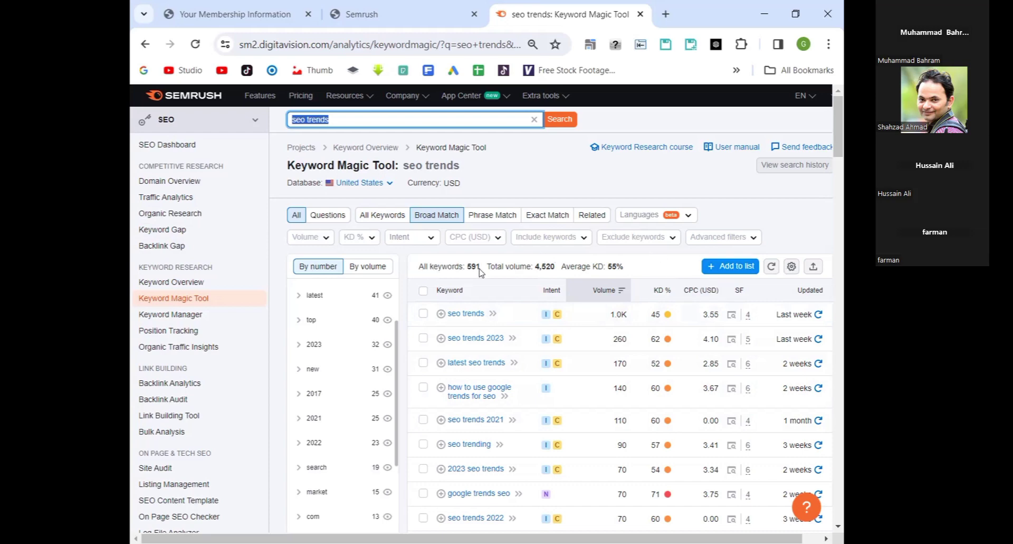
Step: Filter the keyword results to a custom search volume range of up to 1000
left_click(357, 123)
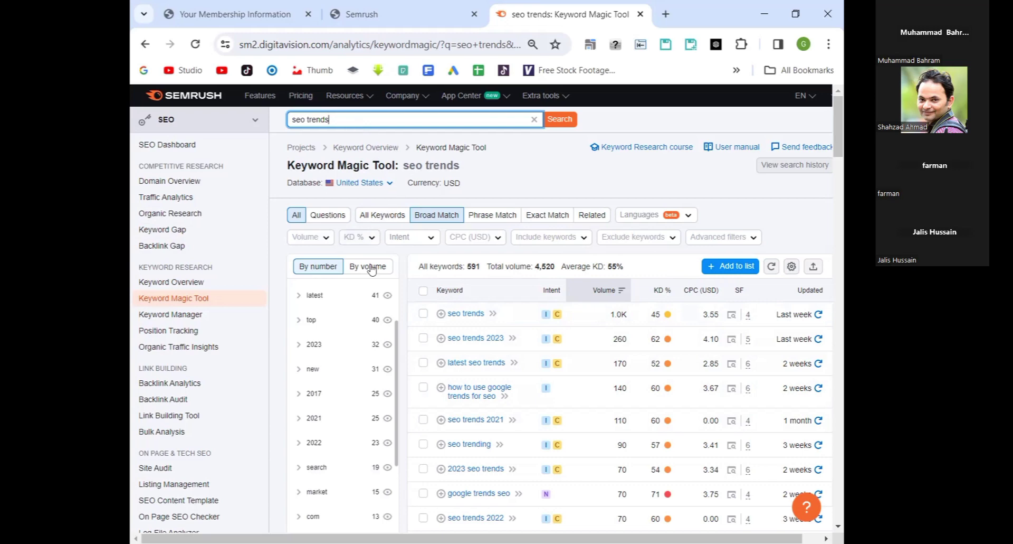
left_click(332, 238)
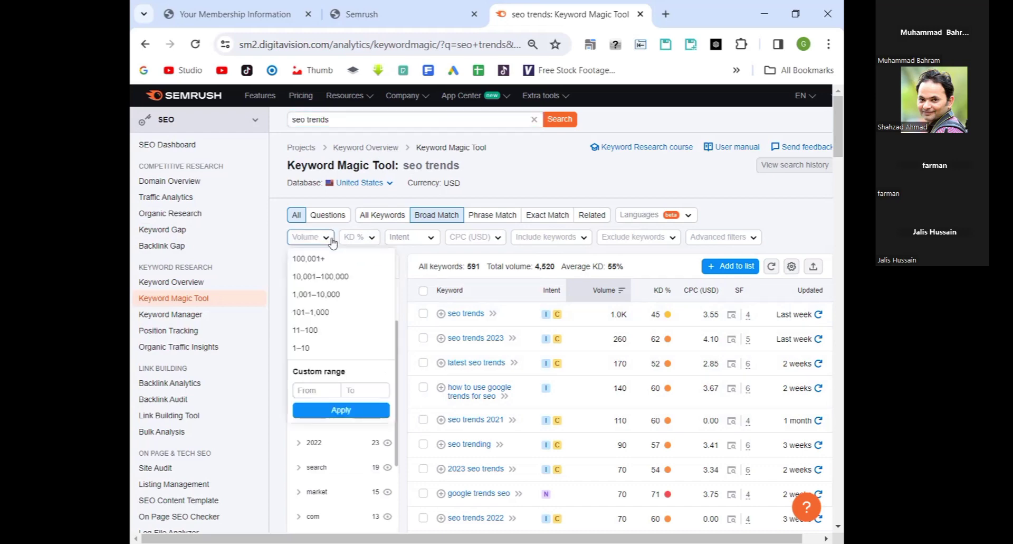
left_click(365, 392)
type("1000")
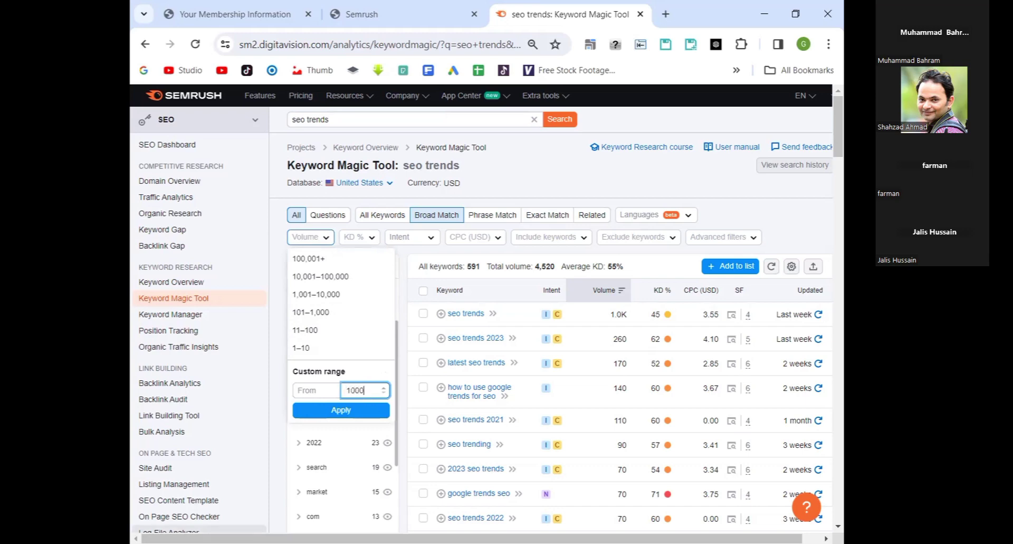
left_click(331, 412)
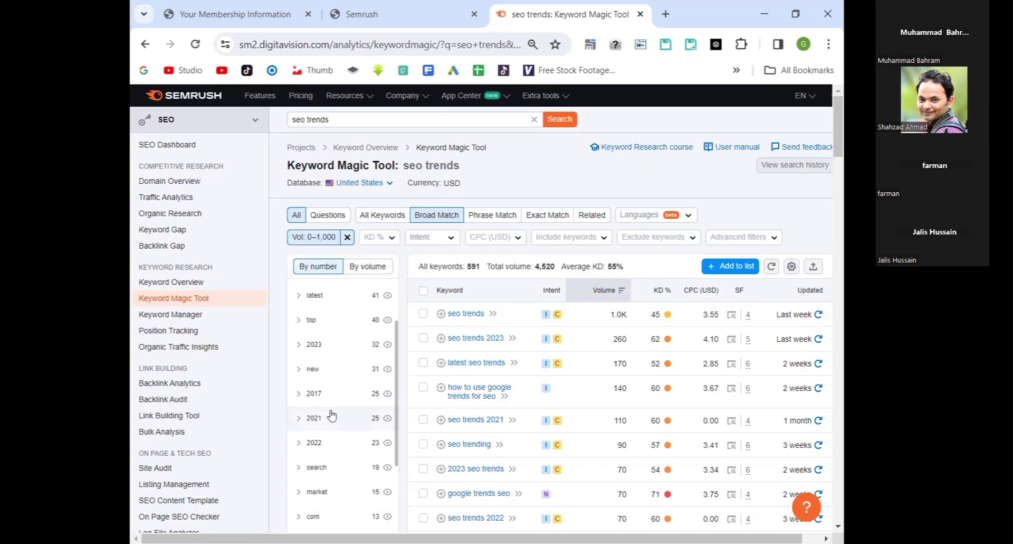
Step: Try a custom keyword difficulty filter of up to 20% on the results, and remove that filter again
left_click(383, 243)
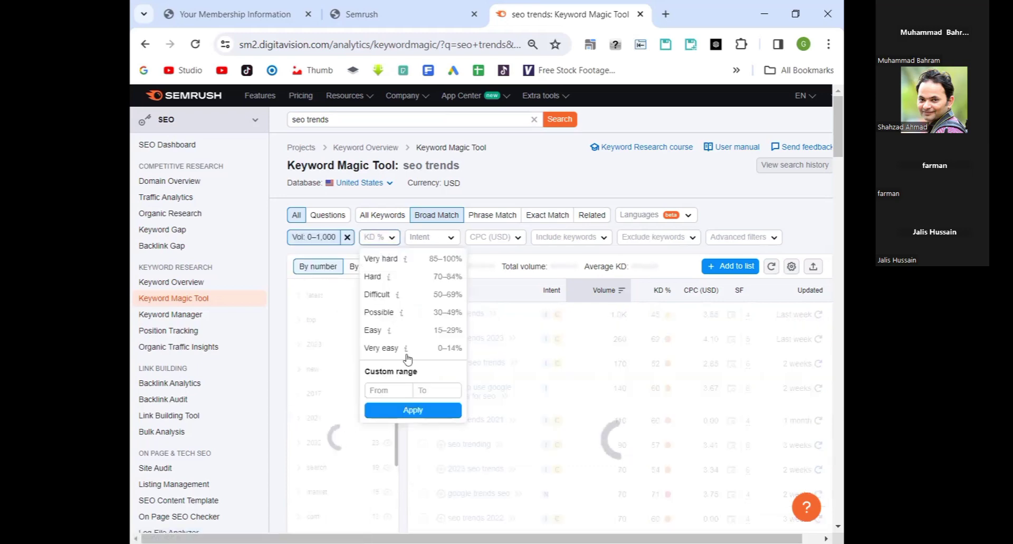
left_click(425, 390)
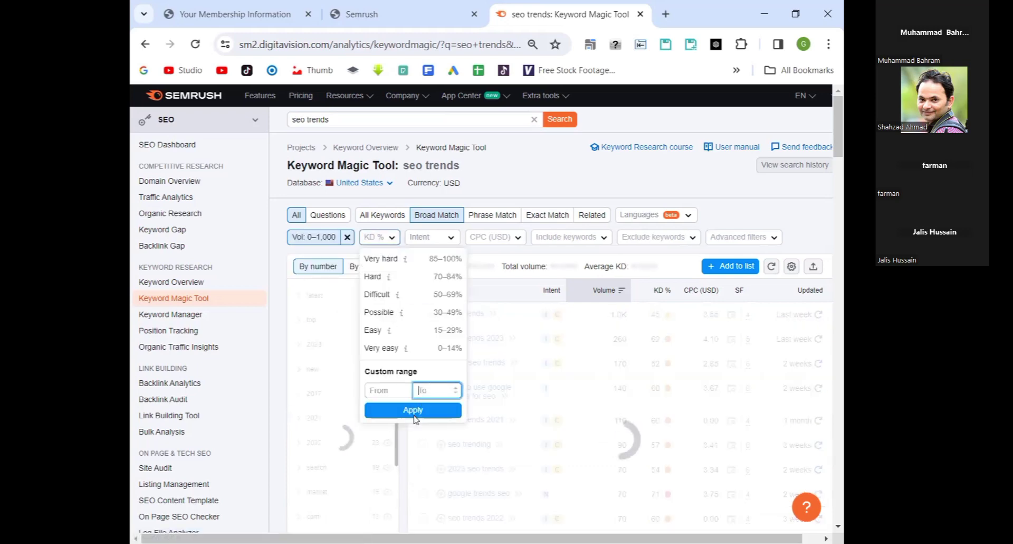
type("20")
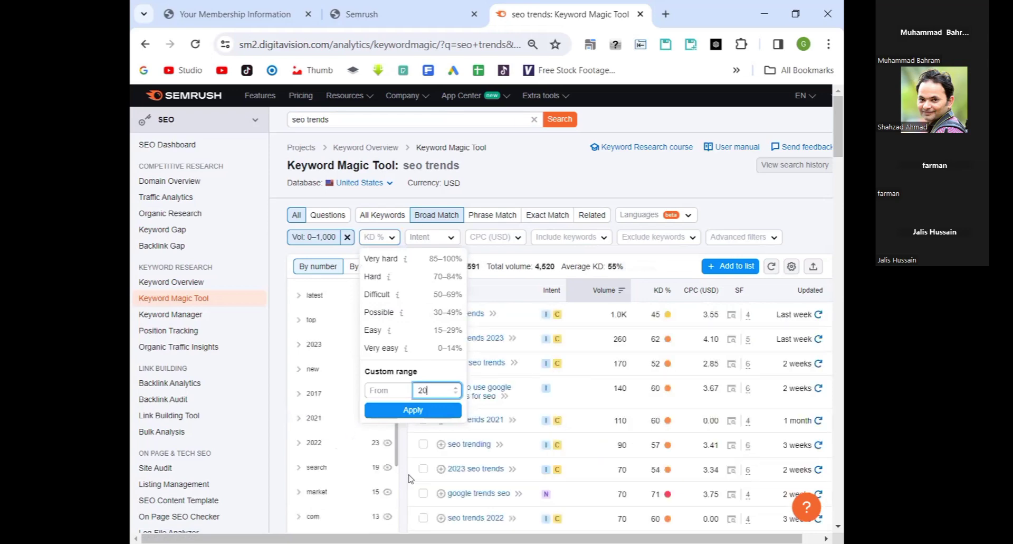
left_click(421, 410)
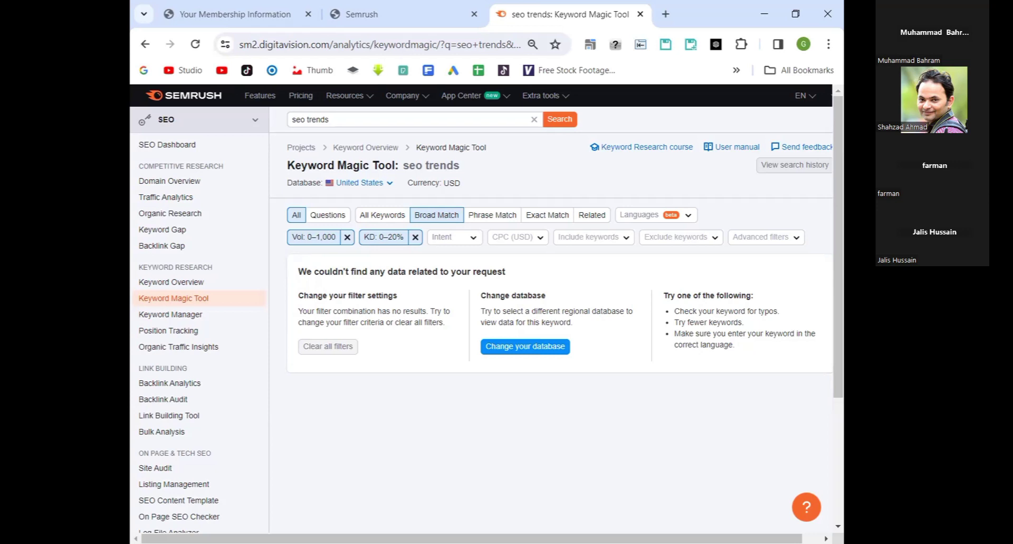
left_click(416, 237)
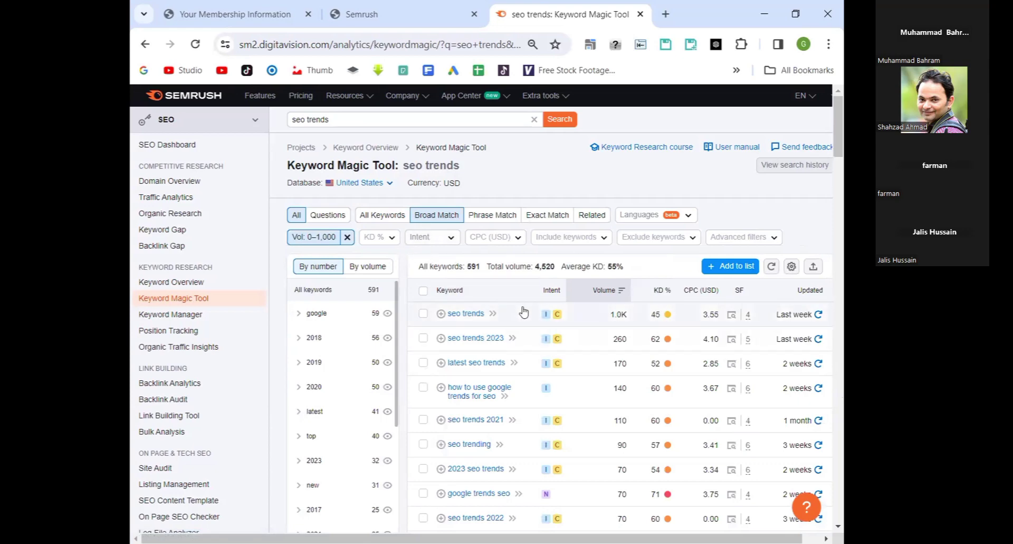
Step: Find the keyword "seo trends 2024" in the results list and search Google for it in a new tab
scroll(581, 328, "down", 10)
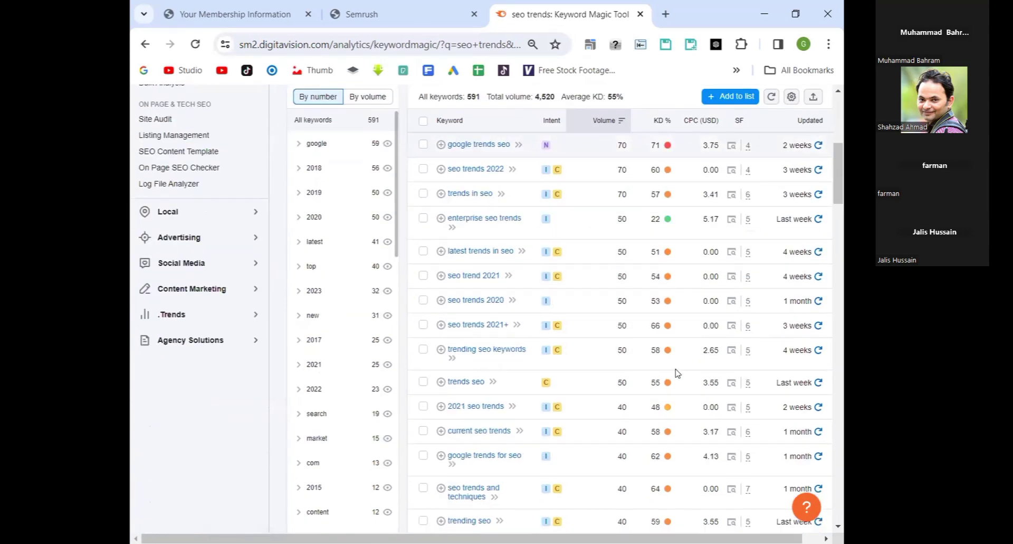
scroll(669, 336, "up", 5)
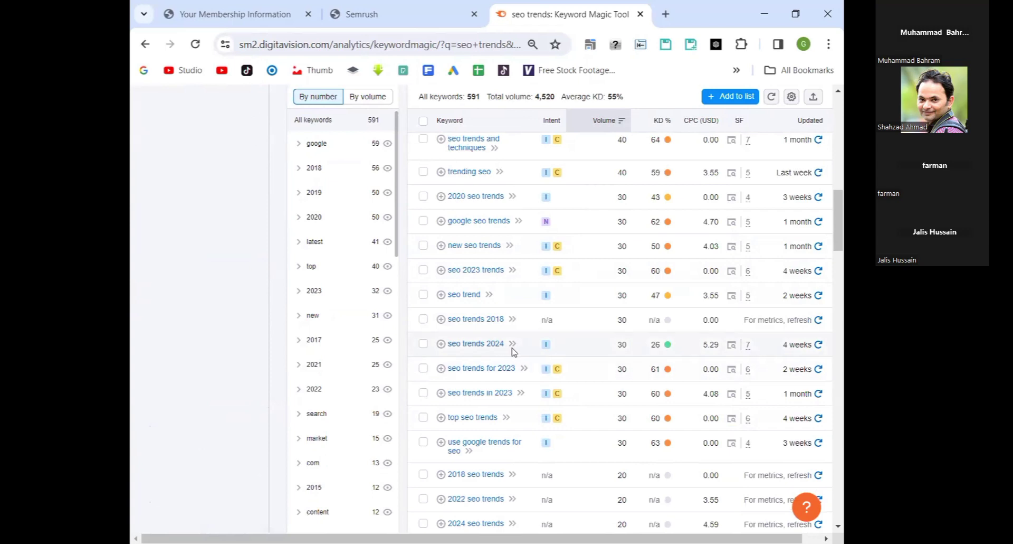
mouse_move(510, 347)
left_mouse_down()
mouse_move(478, 346)
mouse_move(505, 349)
left_mouse_up()
right_click(472, 349)
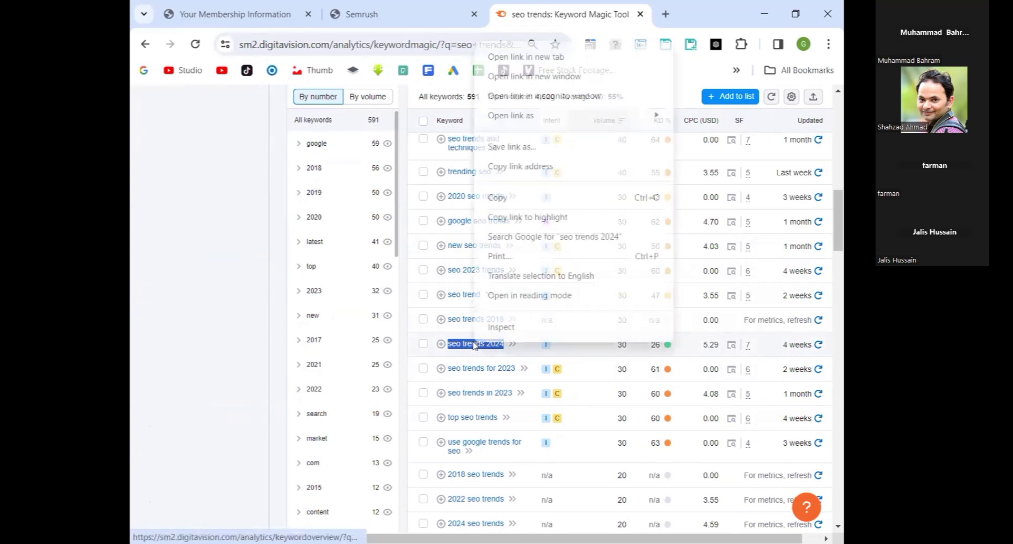
left_click(546, 237)
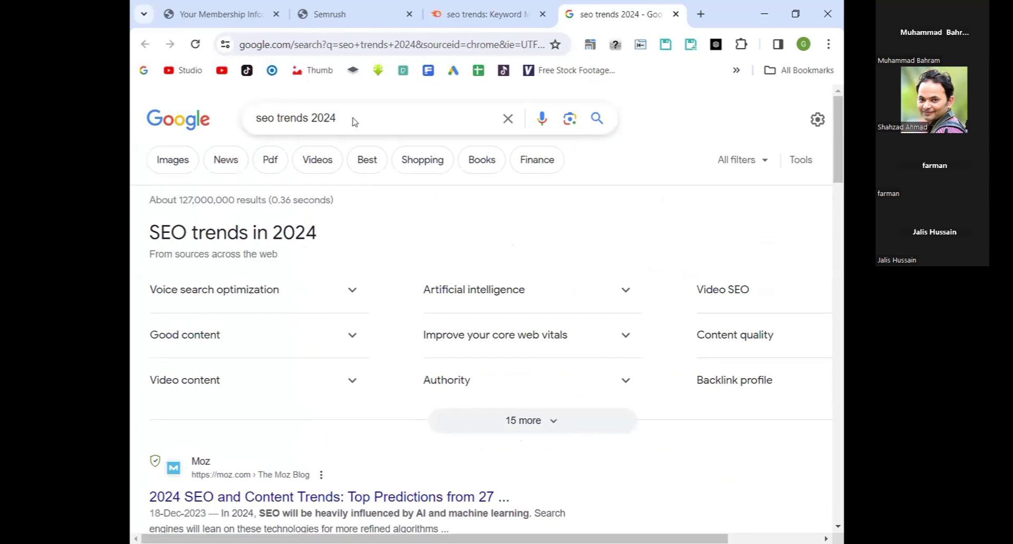
Step: Examine the Google result count, the related questions and the ranking article titles for "seo trends 2024"
left_click(336, 118)
left_click(173, 200)
scroll(274, 337, "down", 6)
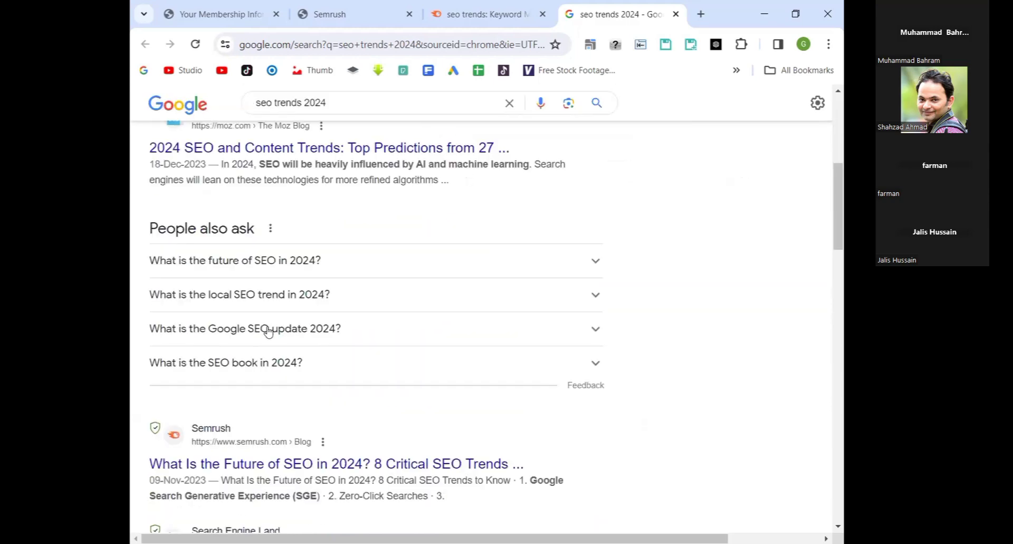
scroll(269, 330, "down", 12)
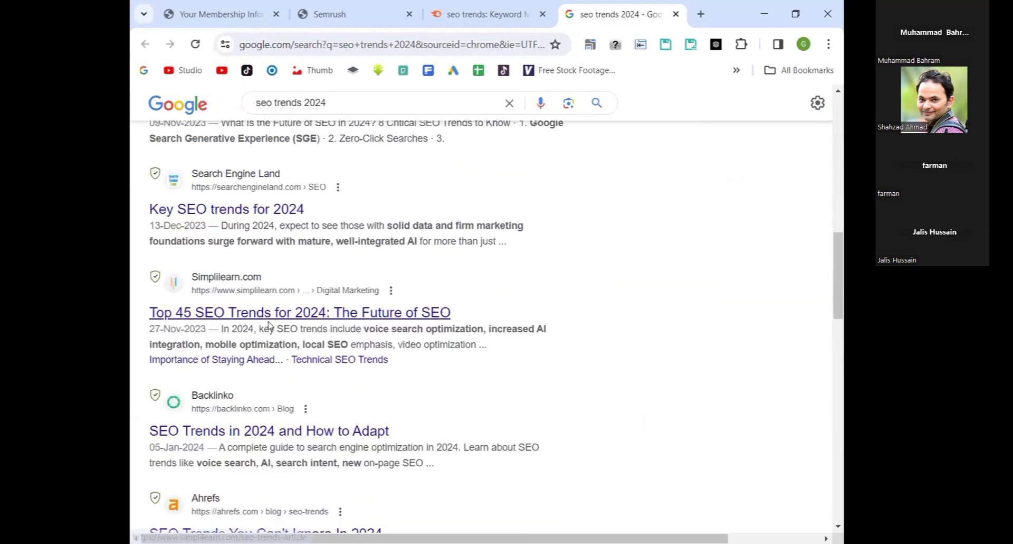
scroll(268, 330, "down", 6)
scroll(268, 332, "up", 20)
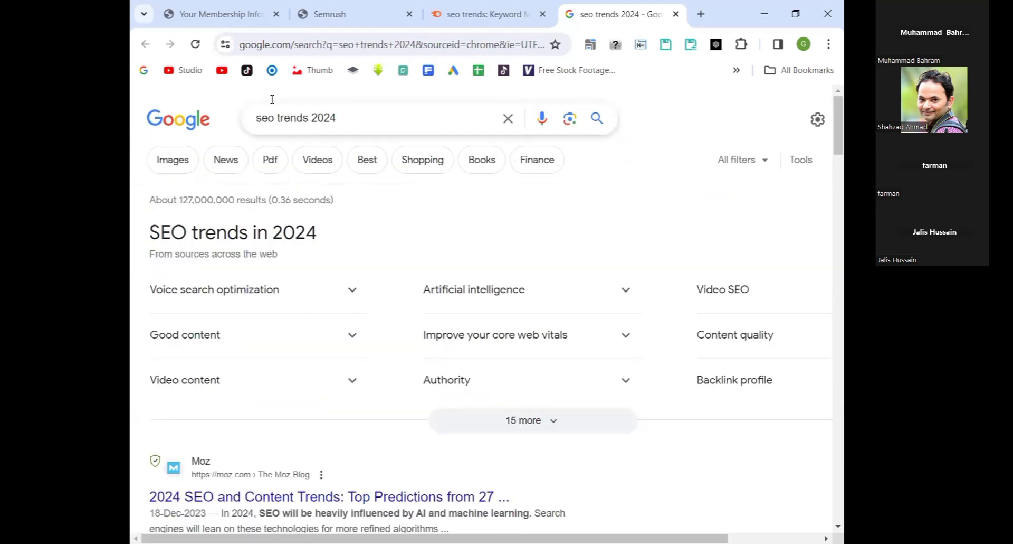
left_click(266, 118)
key("Home")
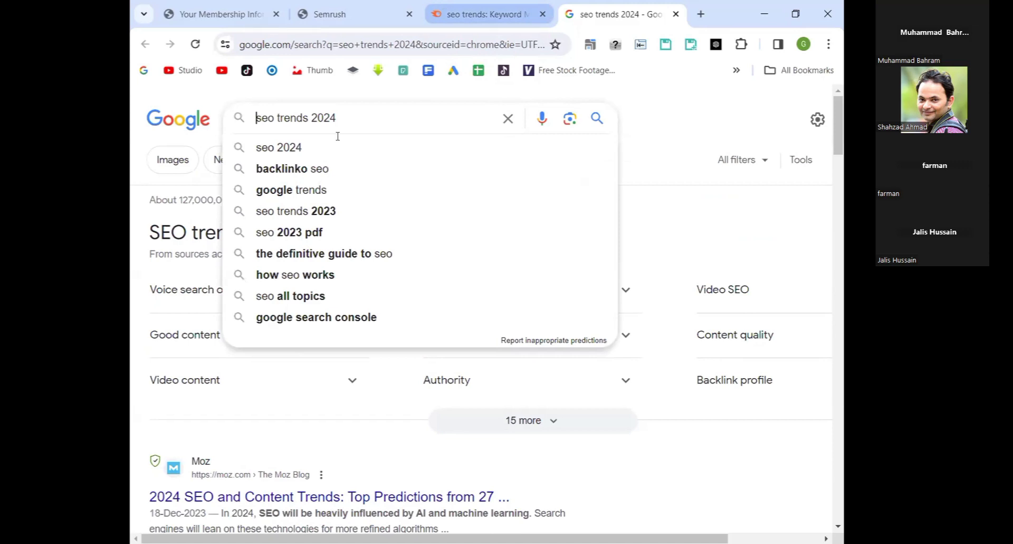
left_click(195, 202)
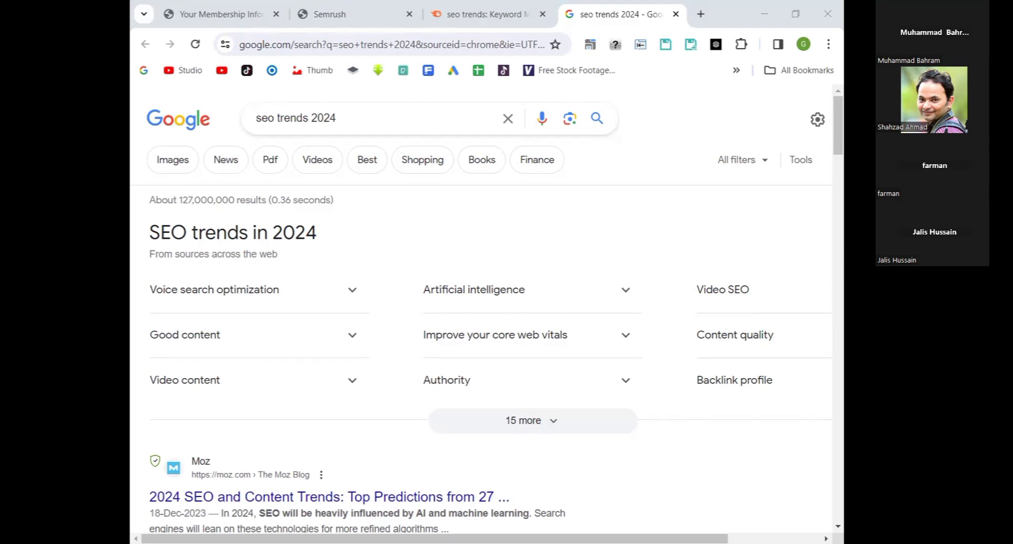
Step: Switch to the browser window with the WhizWrites WordPress admin and open the Site Kit dashboard
key("alt+Tab")
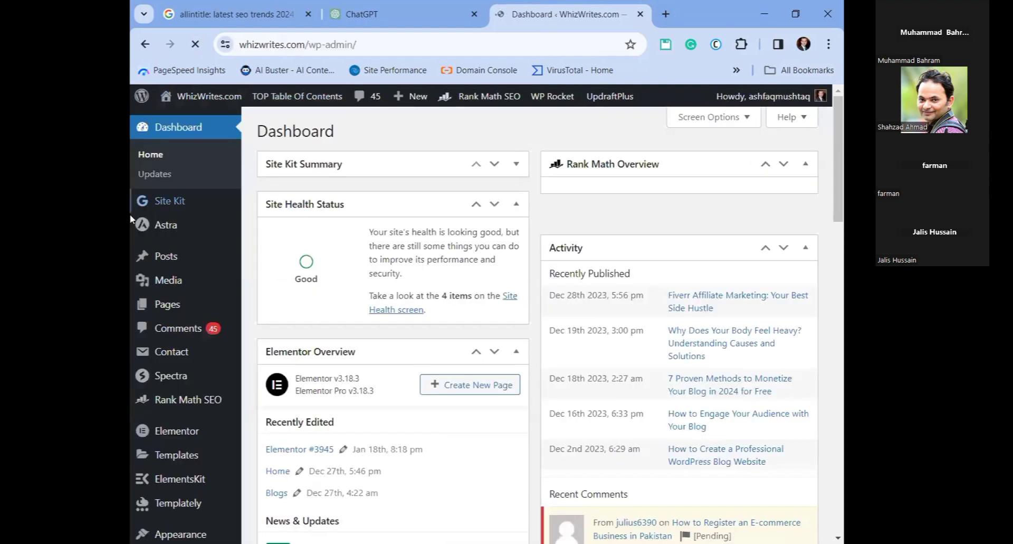
mouse_move(304, 204)
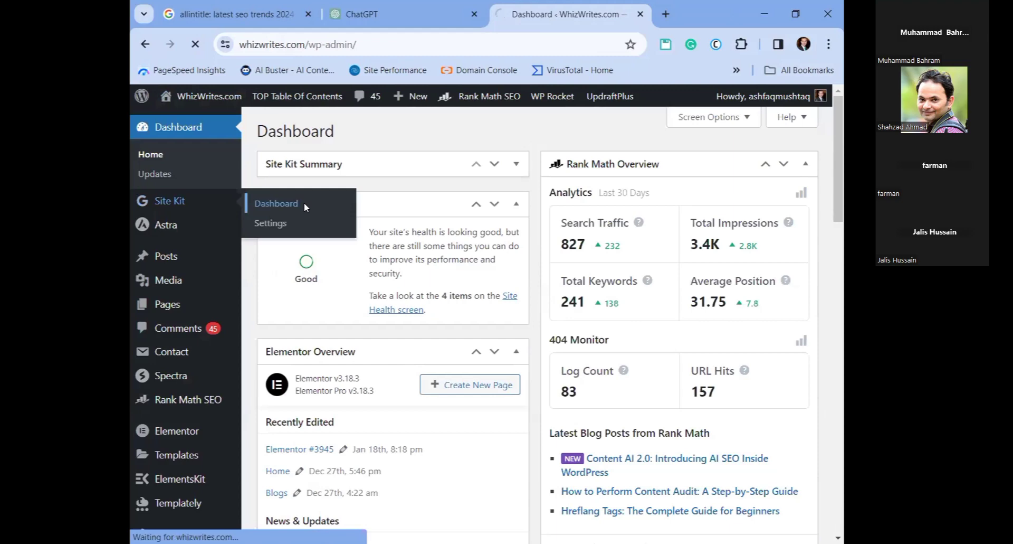
left_click(304, 203)
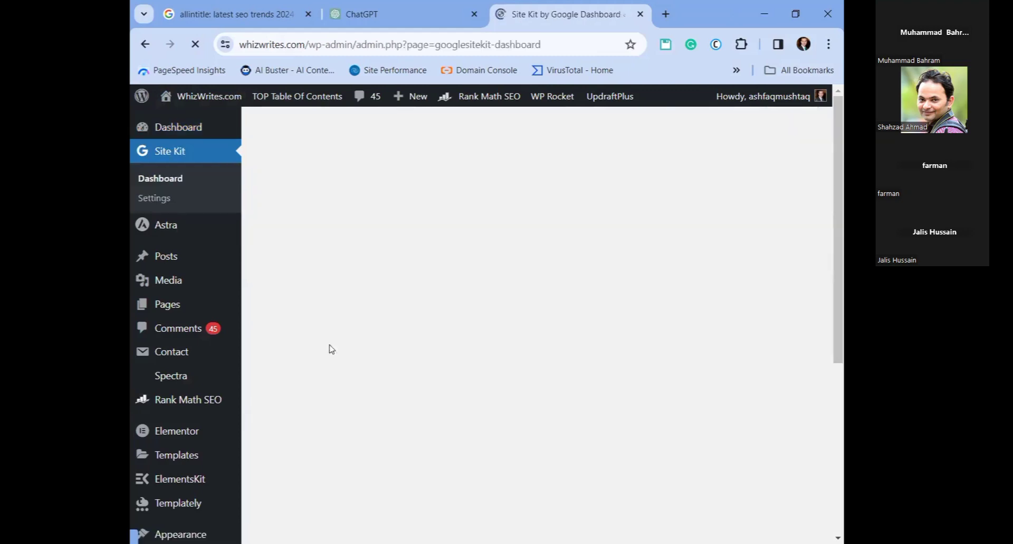
Step: Open the Search Console performance report from its source link in Site Kit and look at the top queries
scroll(483, 328, "down", 10)
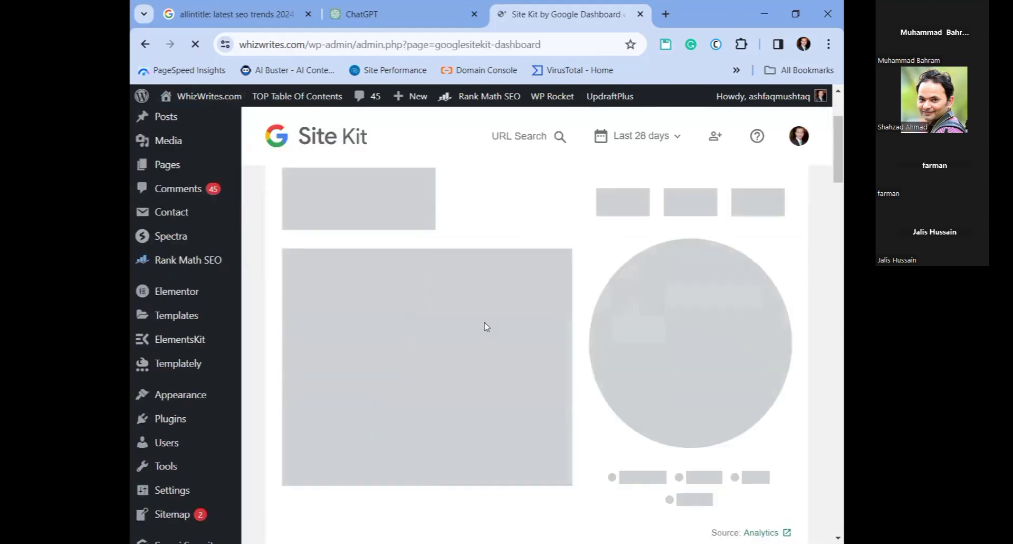
scroll(546, 352, "down", 4)
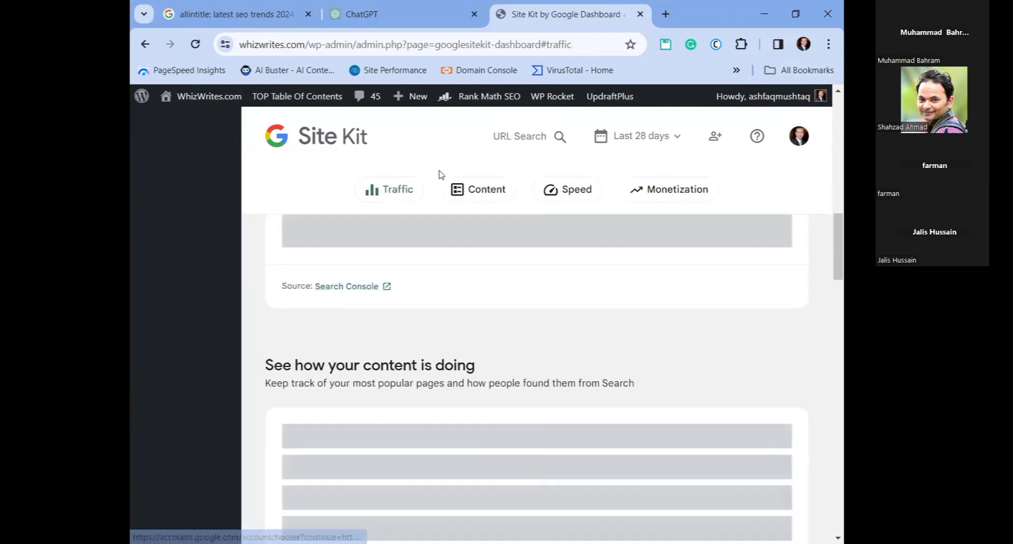
left_click(354, 288)
left_click(591, 7)
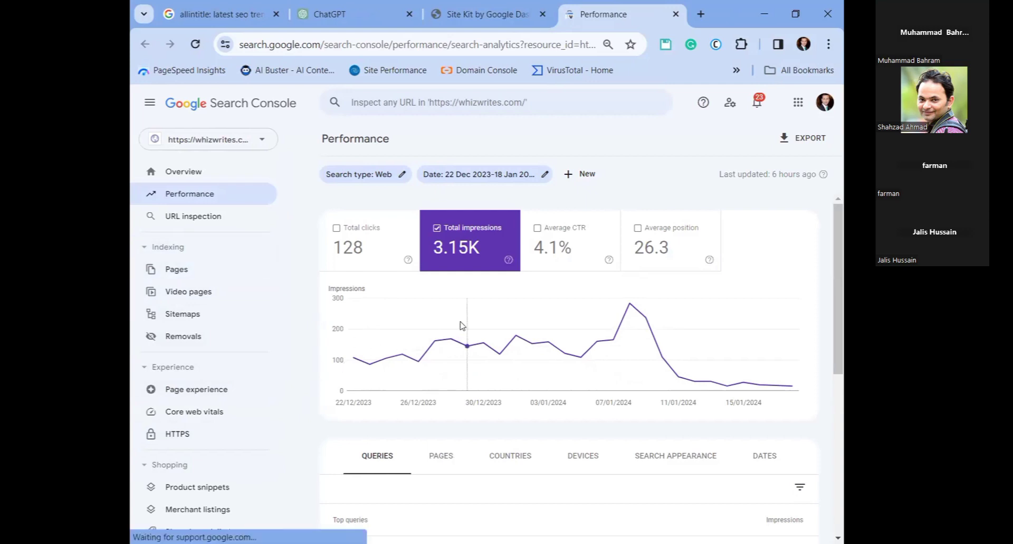
scroll(491, 328, "down", 6)
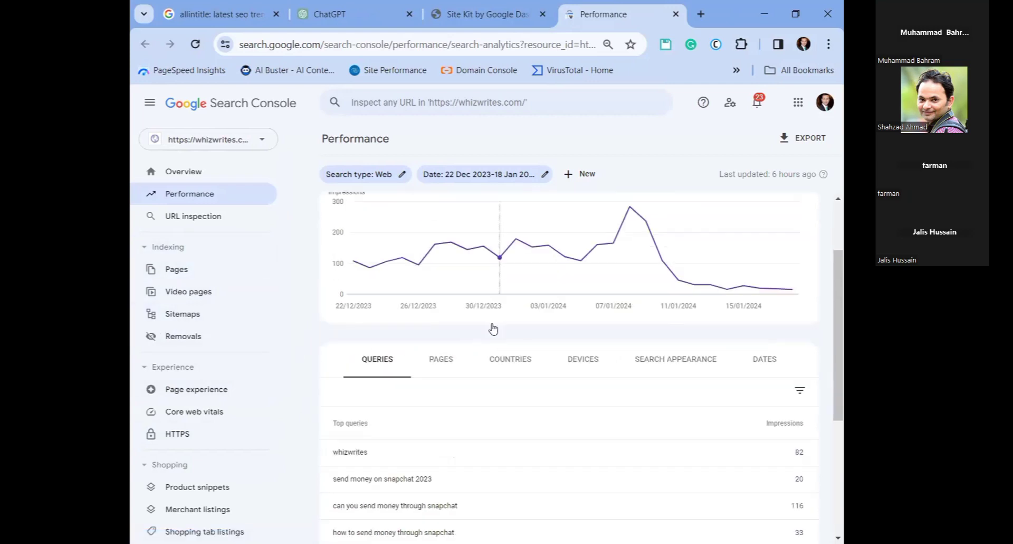
Step: Open the WhizWrites home page in a new tab from the WordPress admin and switch to it
scroll(530, 348, "up", 2)
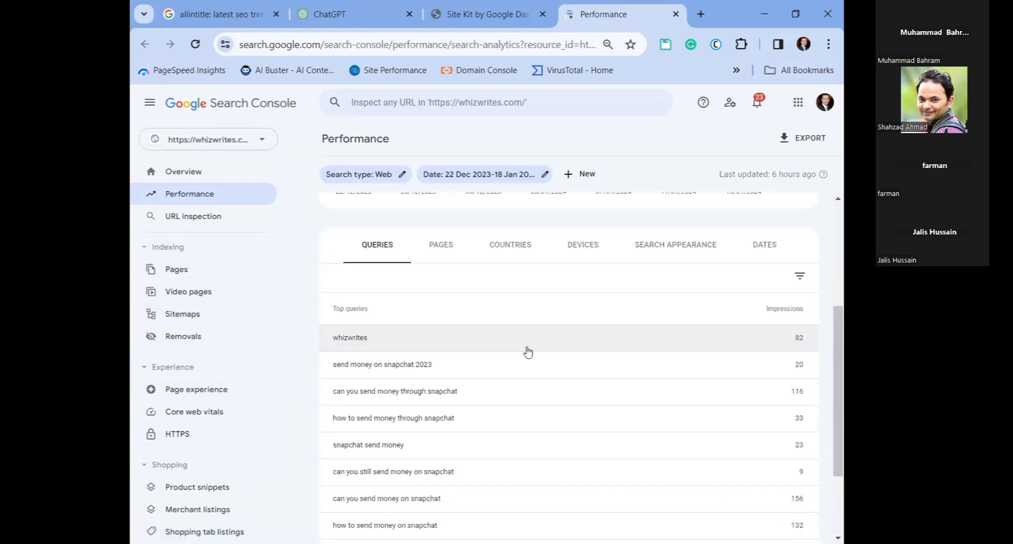
left_click(445, 5)
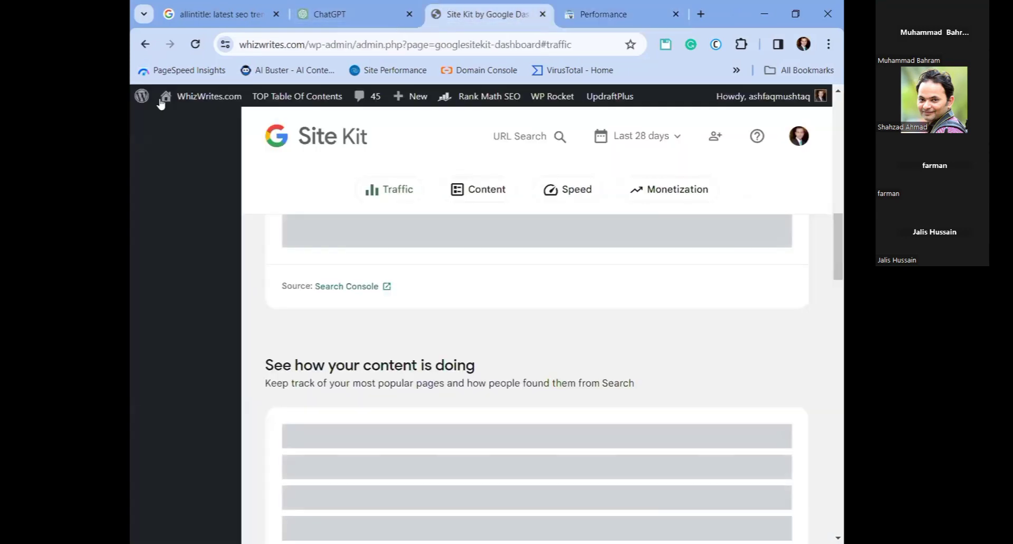
middle_click(189, 117)
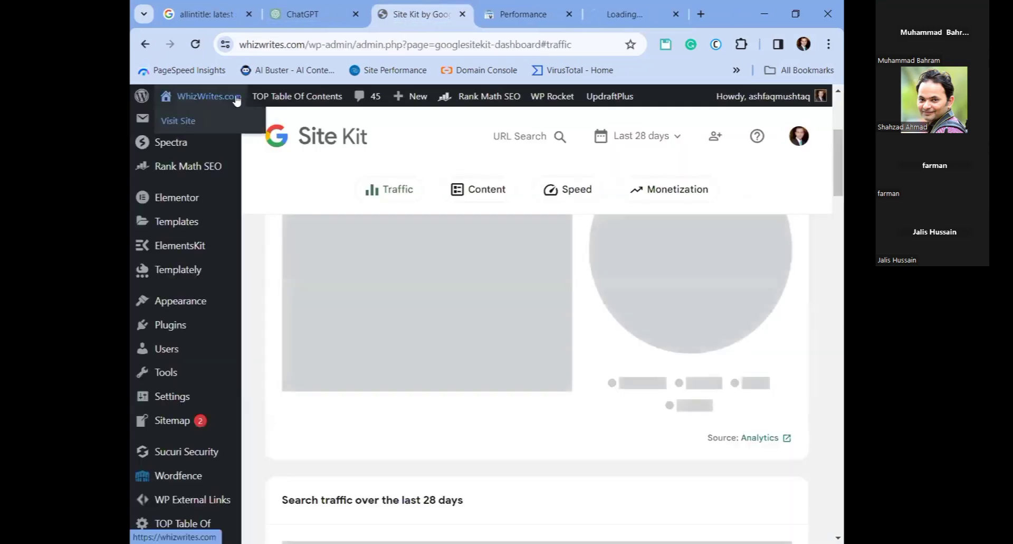
left_click(636, 11)
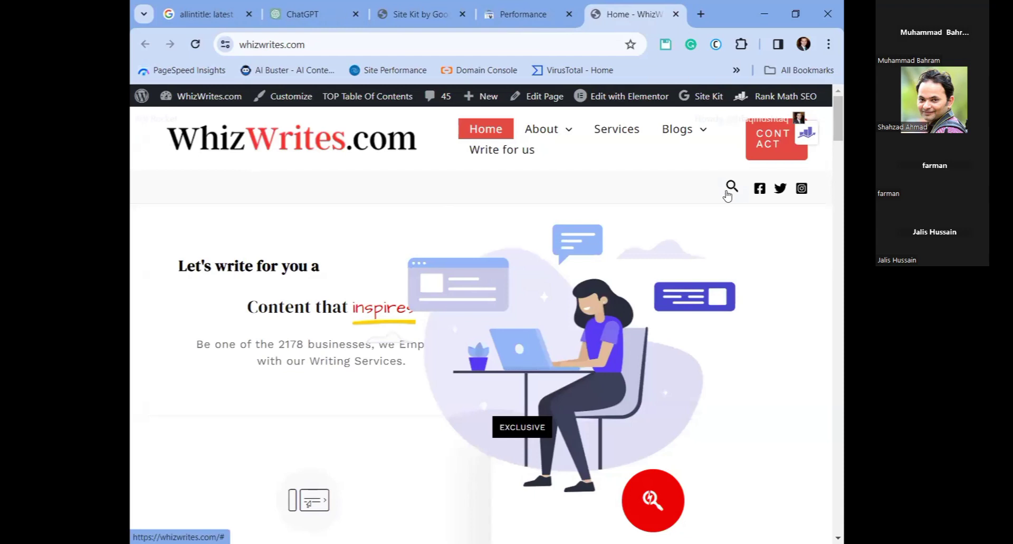
Step: Search the WhizWrites site for "snapchat" and open the article "Send Money Through Snapchat: 5 Simple and Secure Steps"
left_click(729, 186)
type("s")
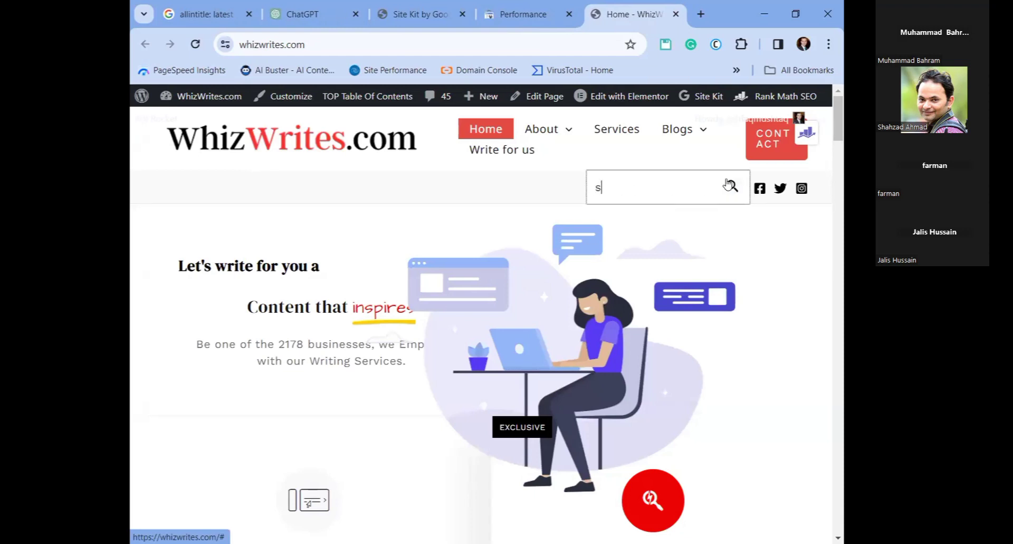
type("napchat")
key("Return")
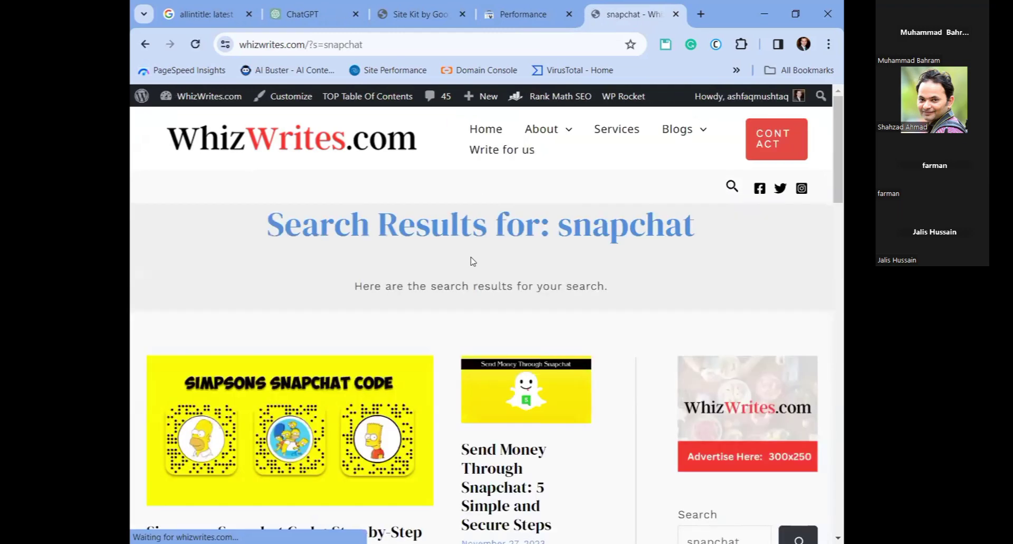
scroll(475, 253, "down", 3)
scroll(510, 228, "down", 2)
left_click(505, 236)
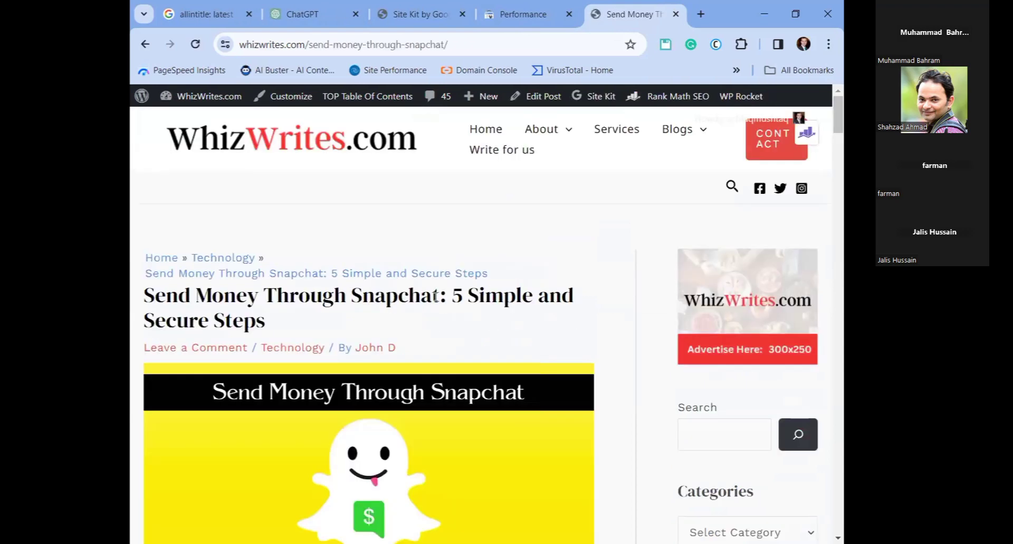
Step: Highlight the keyword phrase in the article title and compare it with the top queries in the Search Console performance report
left_click_drag(447, 295, 160, 312)
left_click(435, 294)
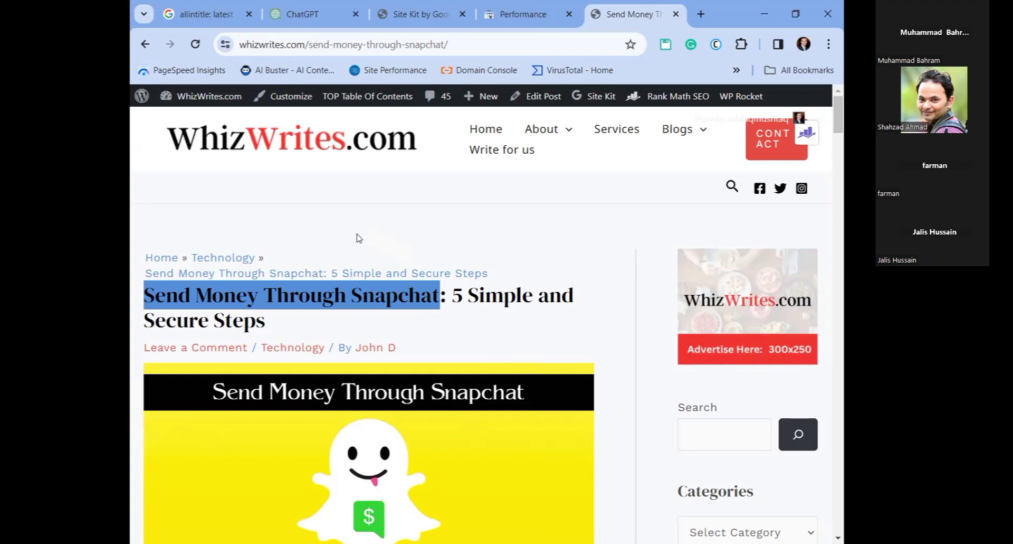
left_click(336, 217)
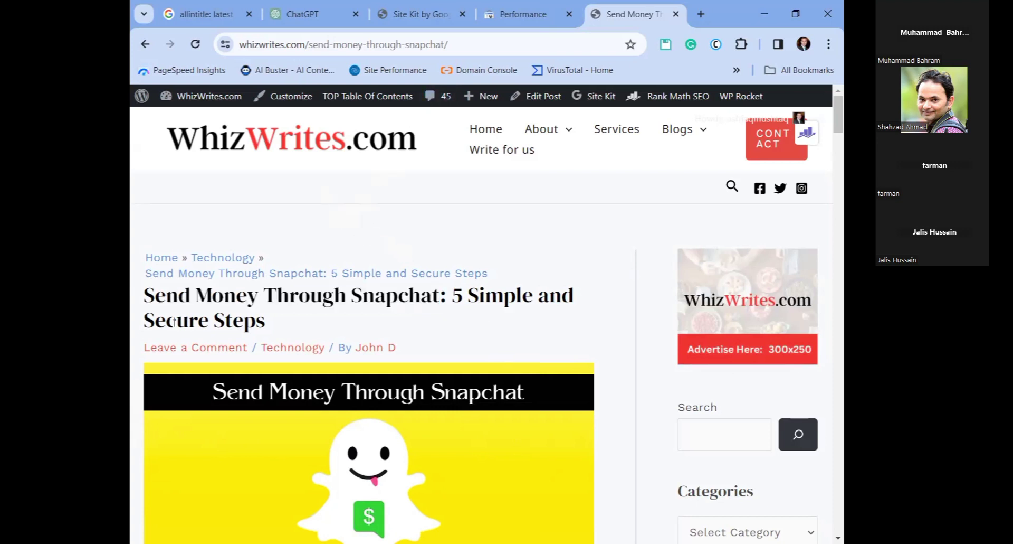
left_click_drag(155, 294, 179, 294)
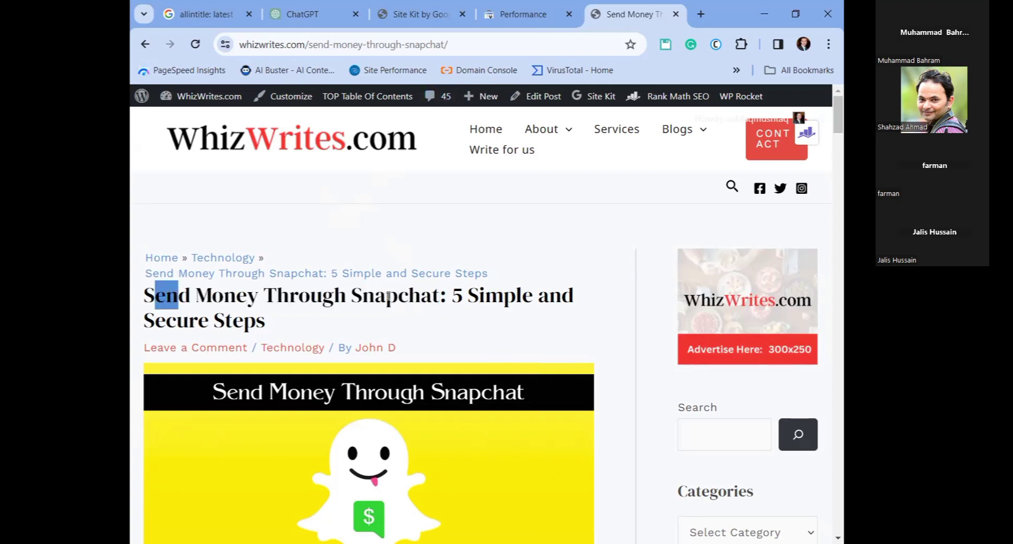
left_click(523, 14)
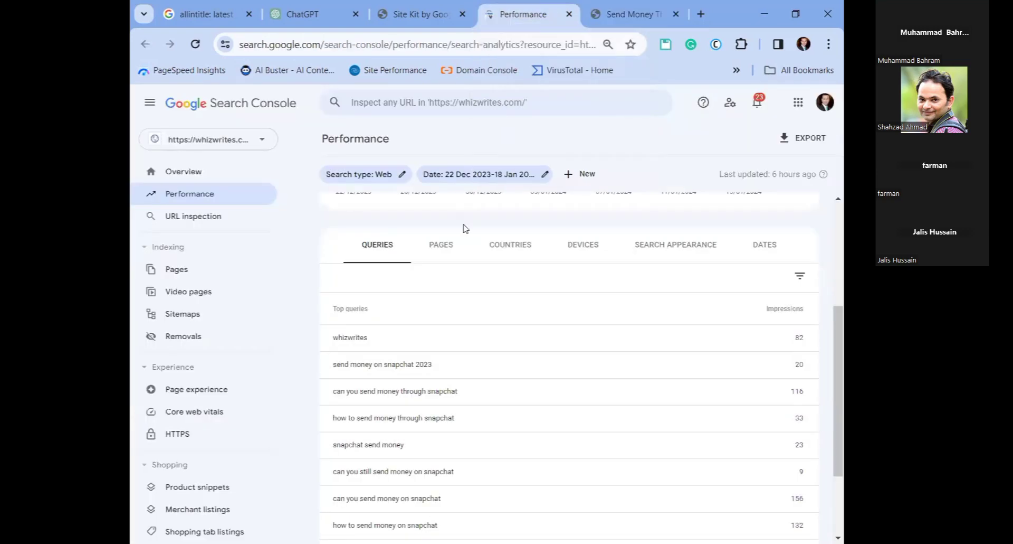
scroll(491, 300, "down", 2)
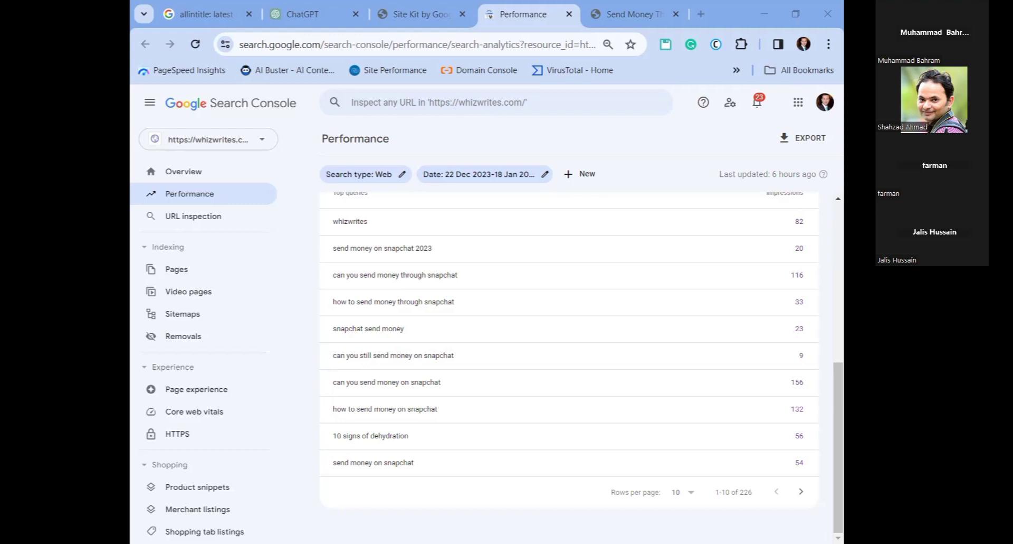
Step: Switch back to the browser window with the Google results and rerun the search as "allintitle: seo trends 2024"
key("alt+Tab")
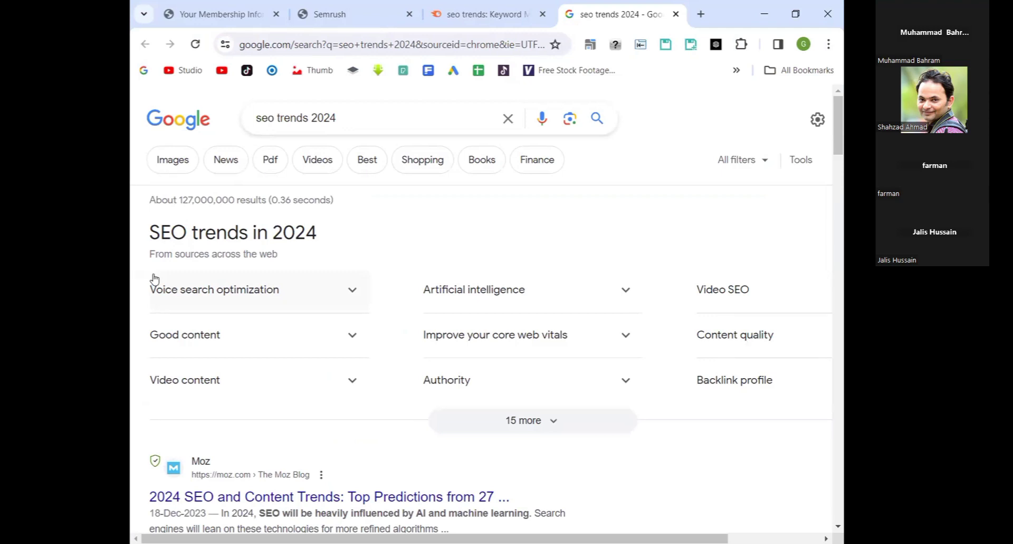
scroll(154, 278, "down", 1)
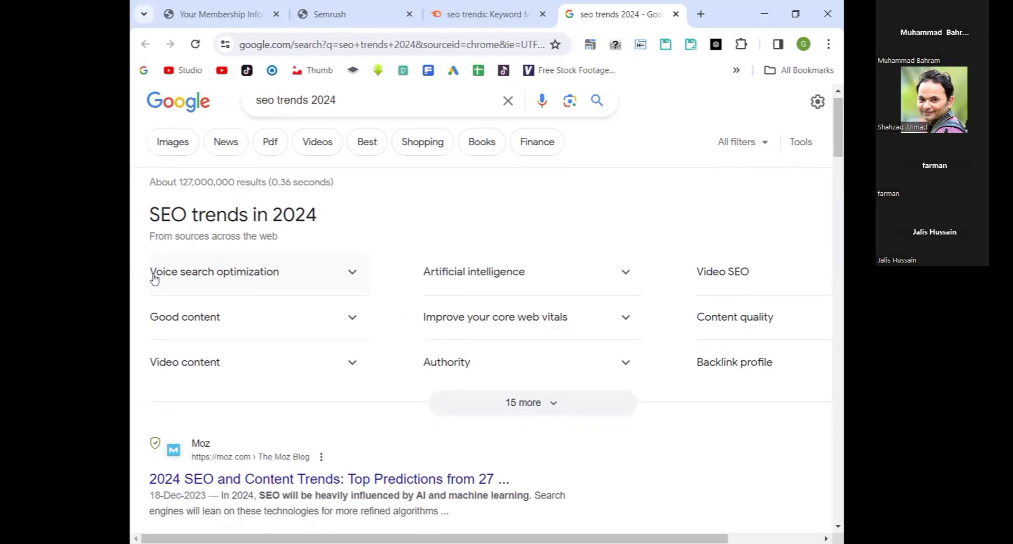
scroll(154, 278, "up", 1)
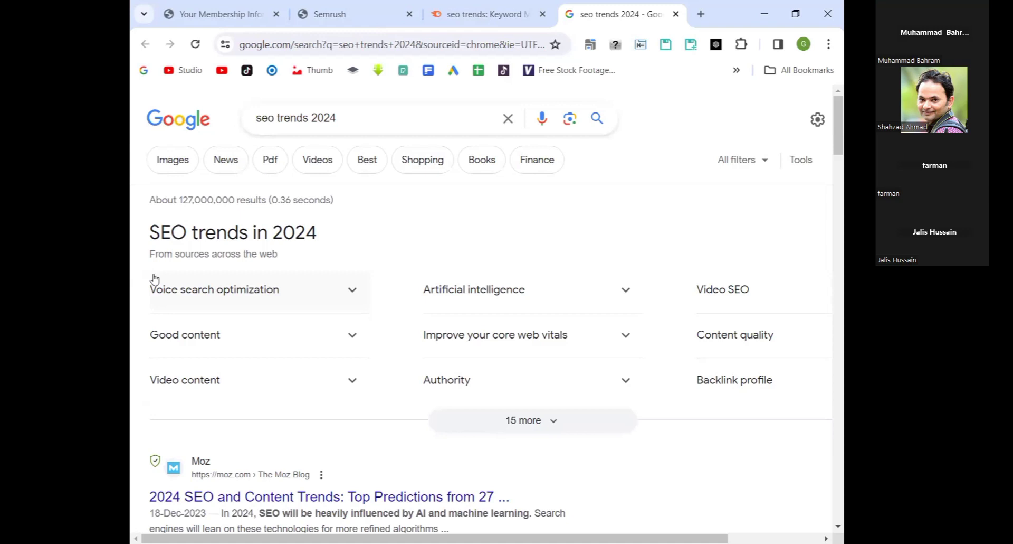
left_click(258, 119)
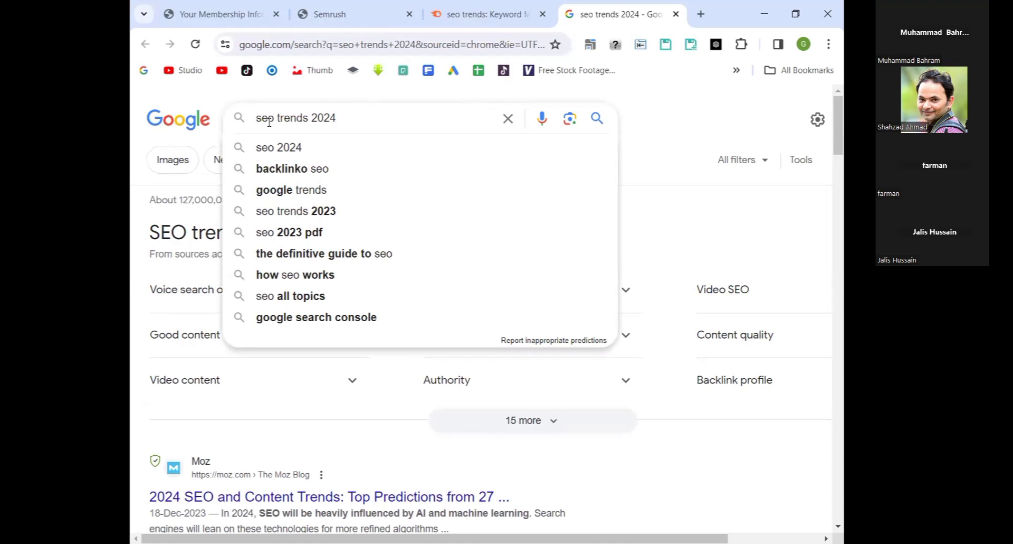
type("allintit")
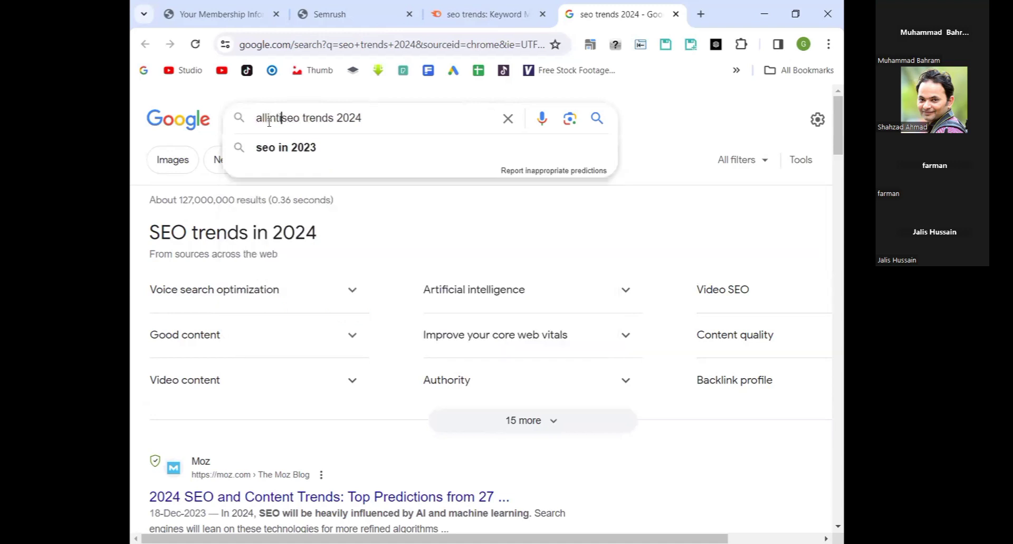
type("le:")
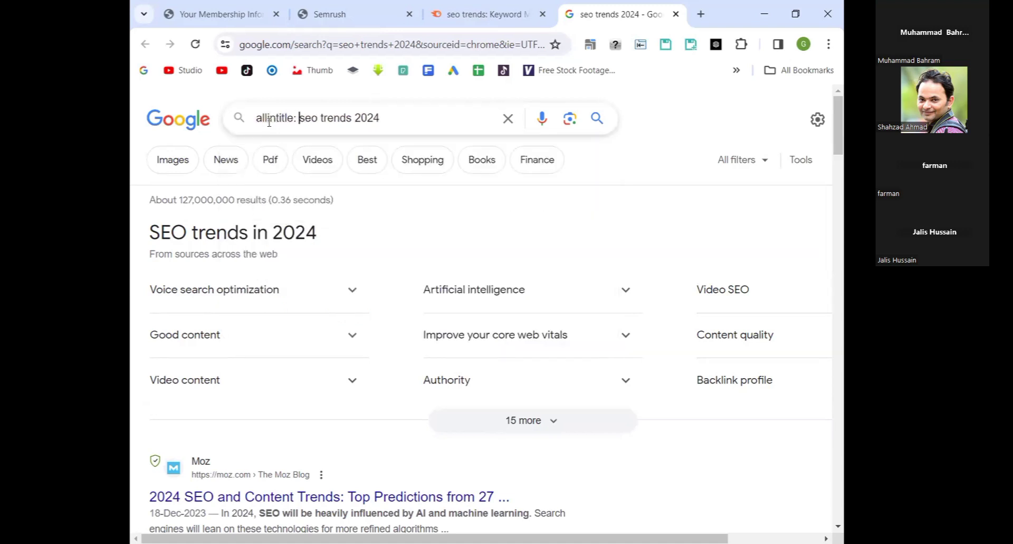
key("Return")
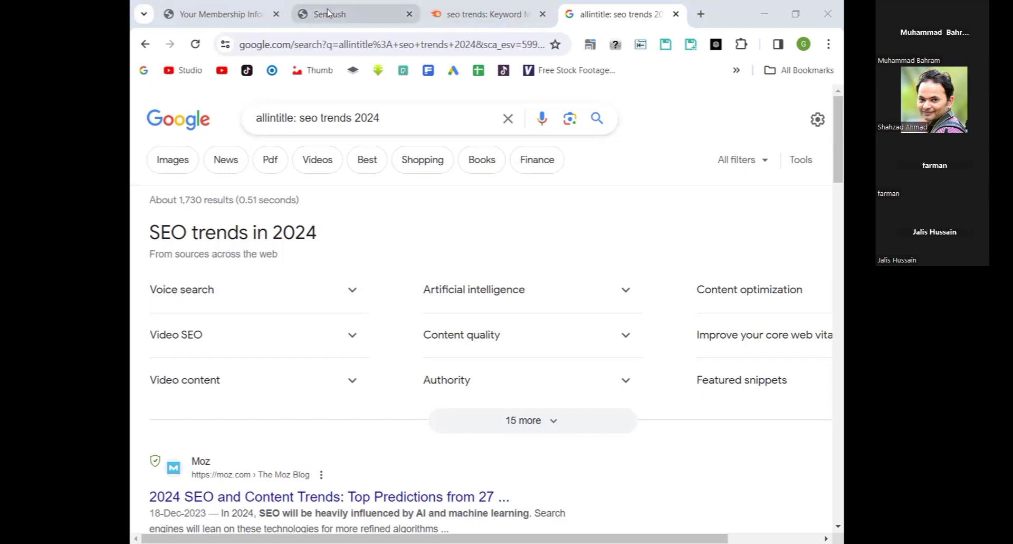
Step: Return to the Semrush Keyword Magic Tool results and review the volume and difficulty of "seo trends 2024"
left_click(502, 6)
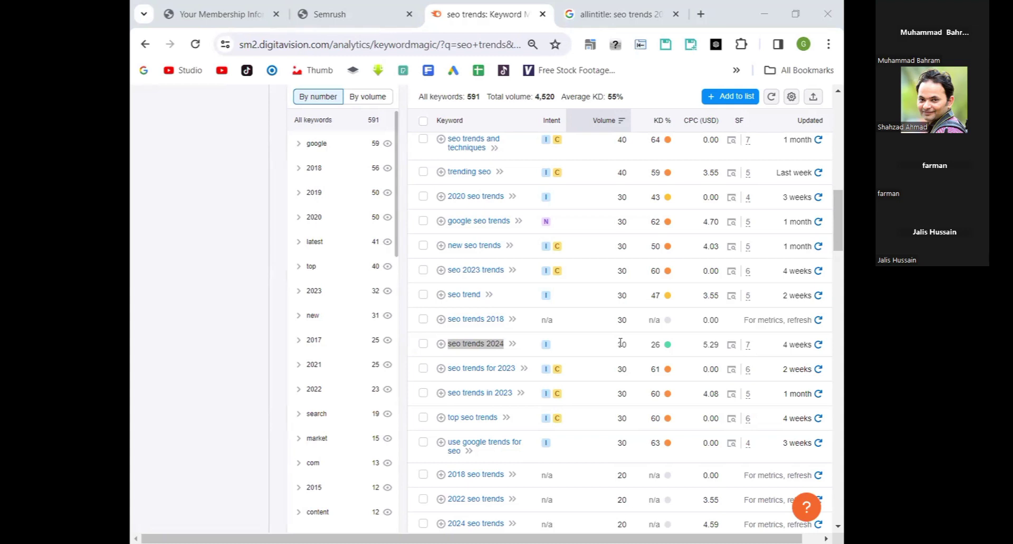
scroll(470, 230, "up", 10)
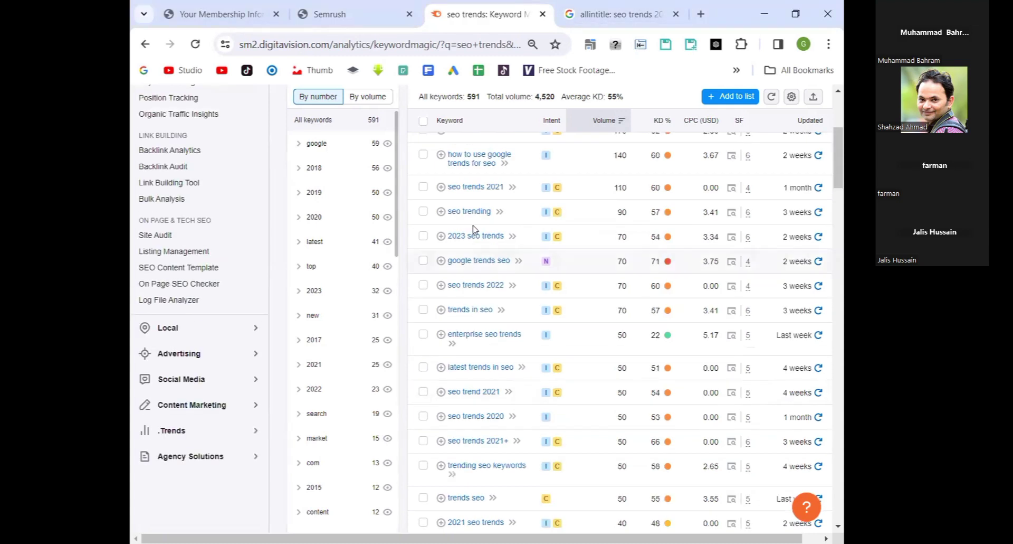
left_click(366, 118)
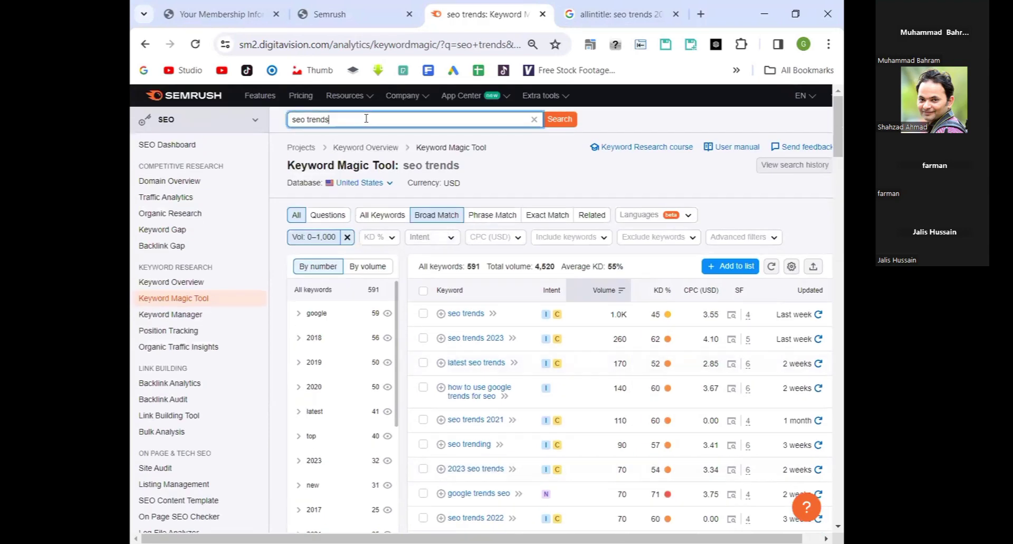
Step: Search Google for "techcrunch" in a new tab and copy the link address of the TechCrunch home page result
left_click(701, 11)
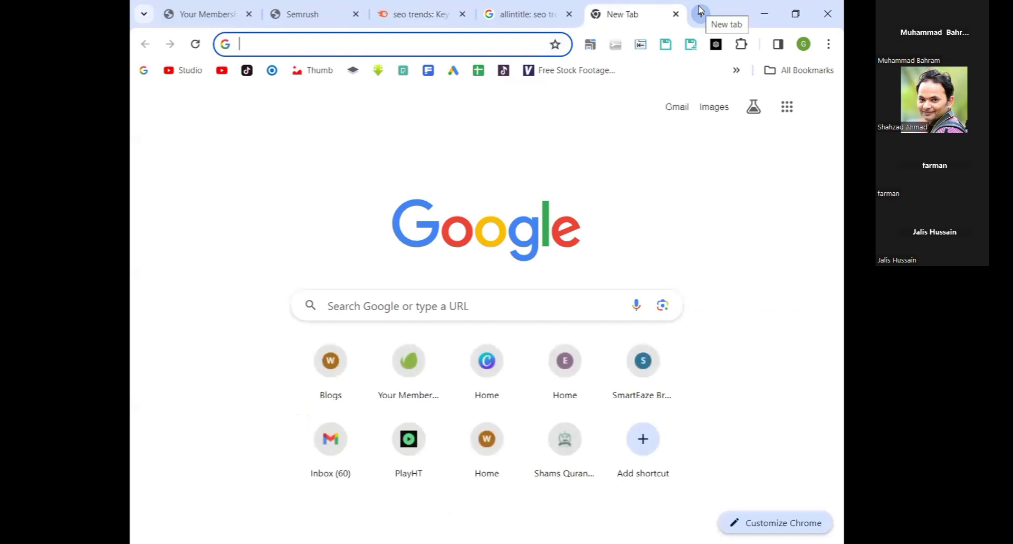
type("tech")
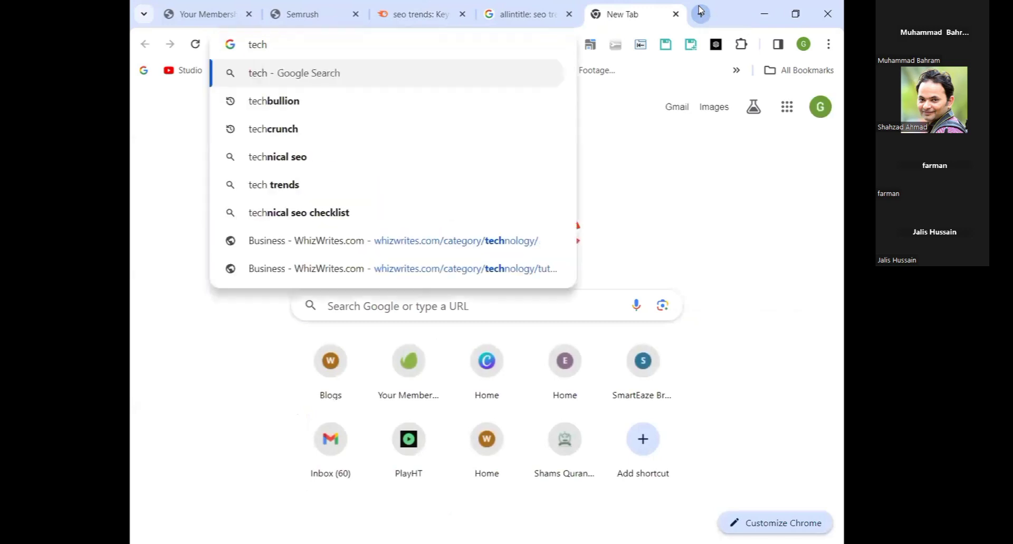
type("cr")
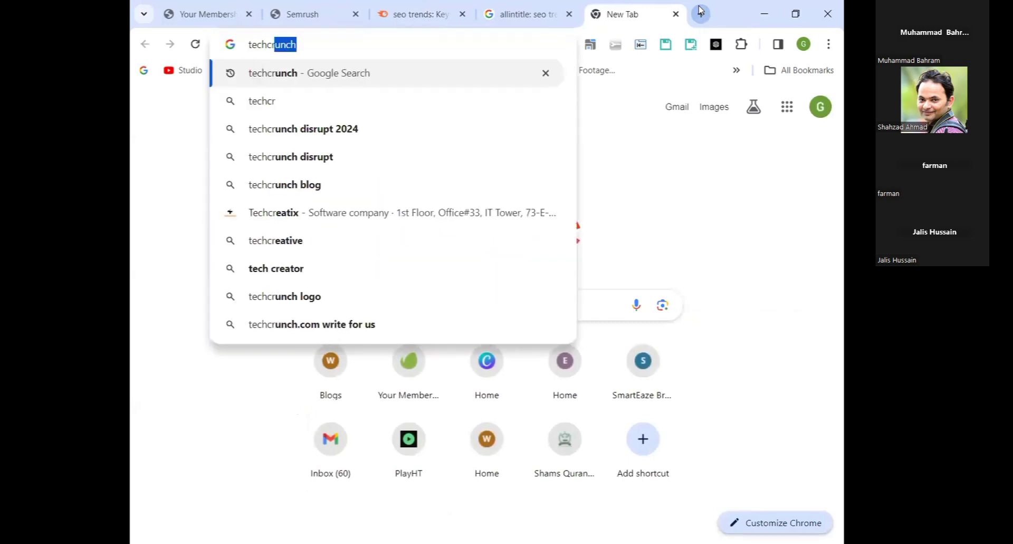
key("Return")
right_click(294, 264)
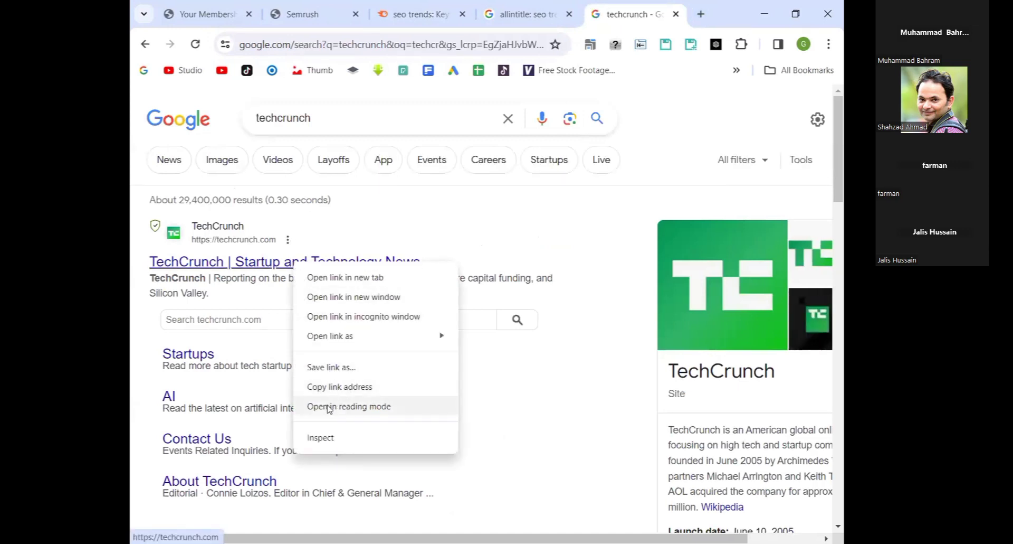
left_click(354, 387)
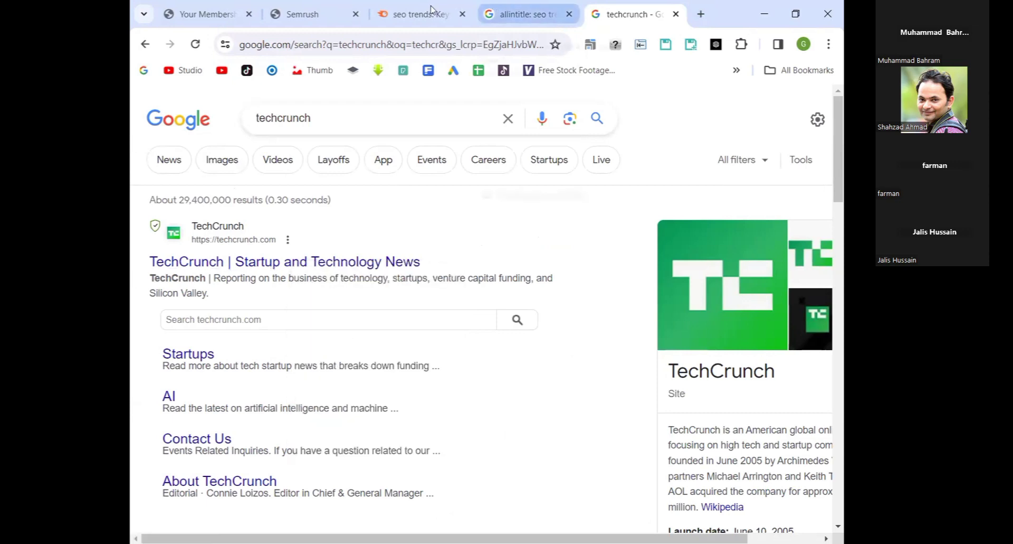
key("ctrl+shift+Tab")
key("ctrl+shift+Tab")
left_click(191, 185)
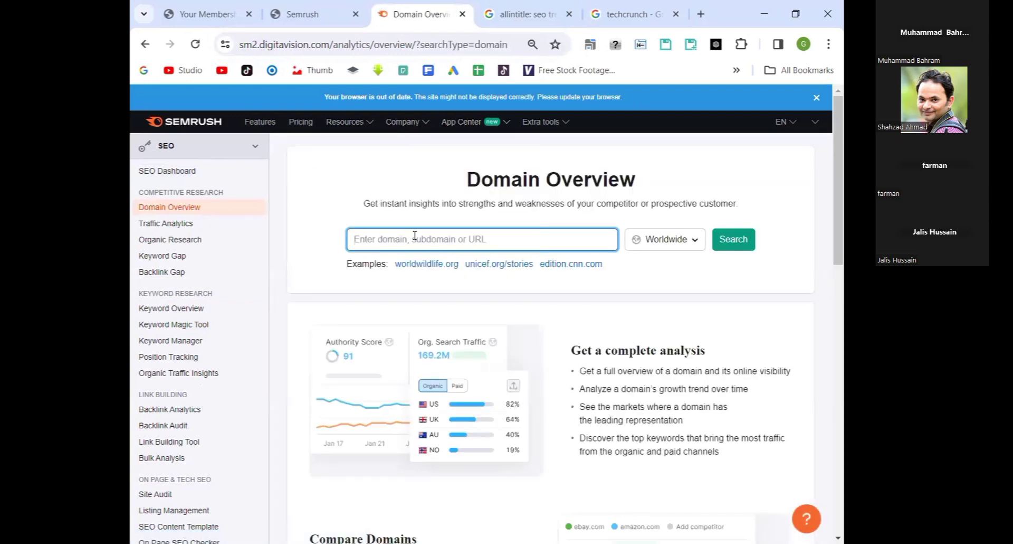
key("ctrl+v")
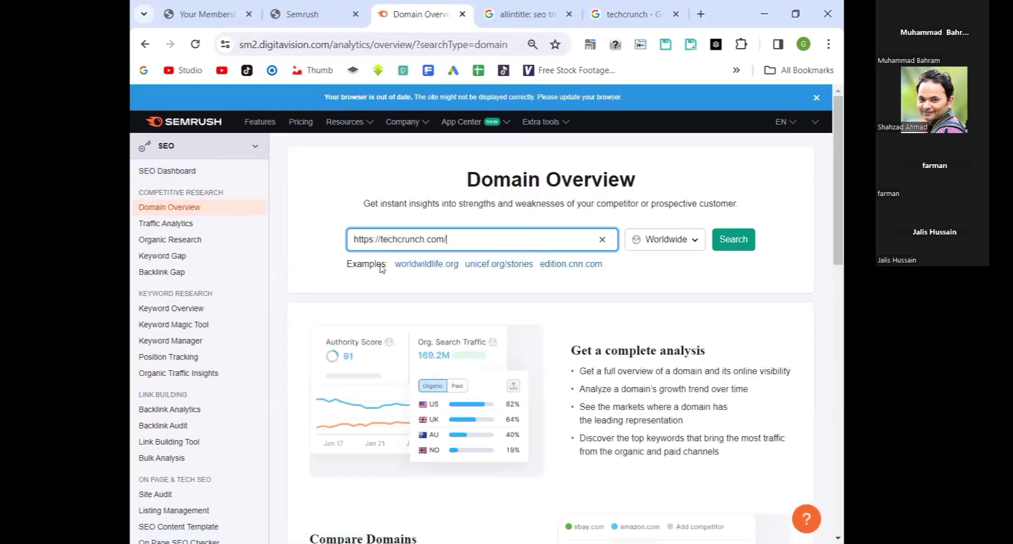
left_click(730, 246)
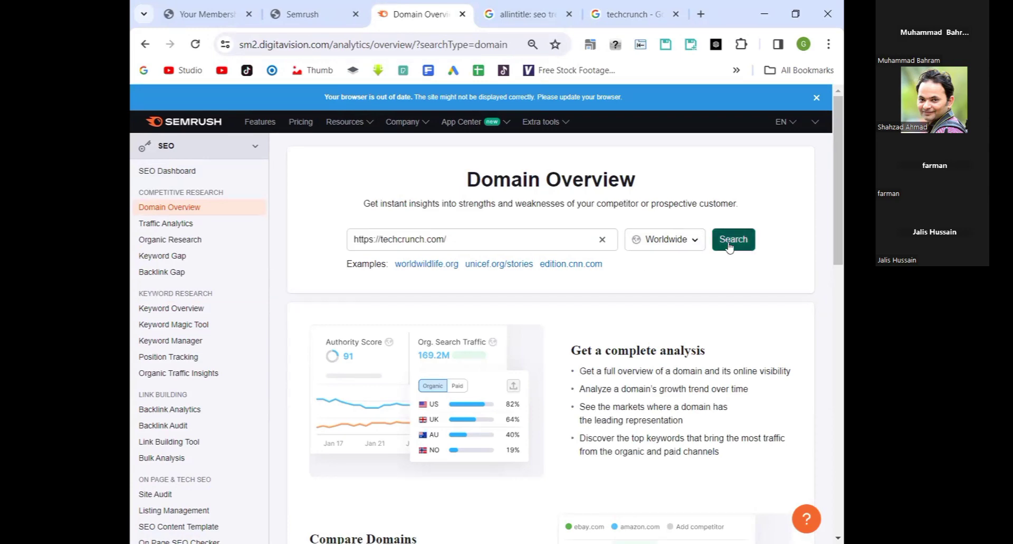
left_click(732, 242)
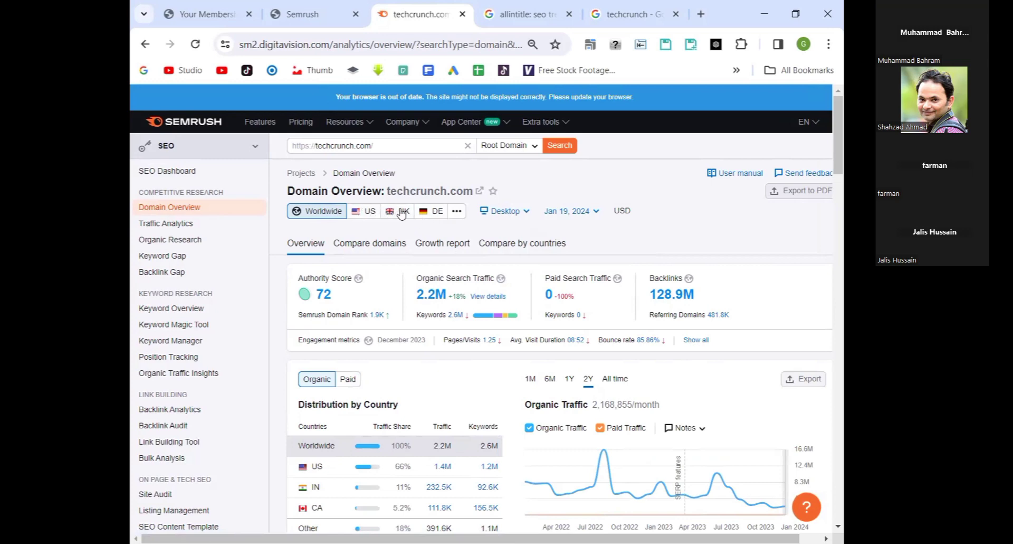
Step: Examine the techcrunch.com overview, including its traffic distribution by country and its organic traffic and keyword trends
left_click(457, 212)
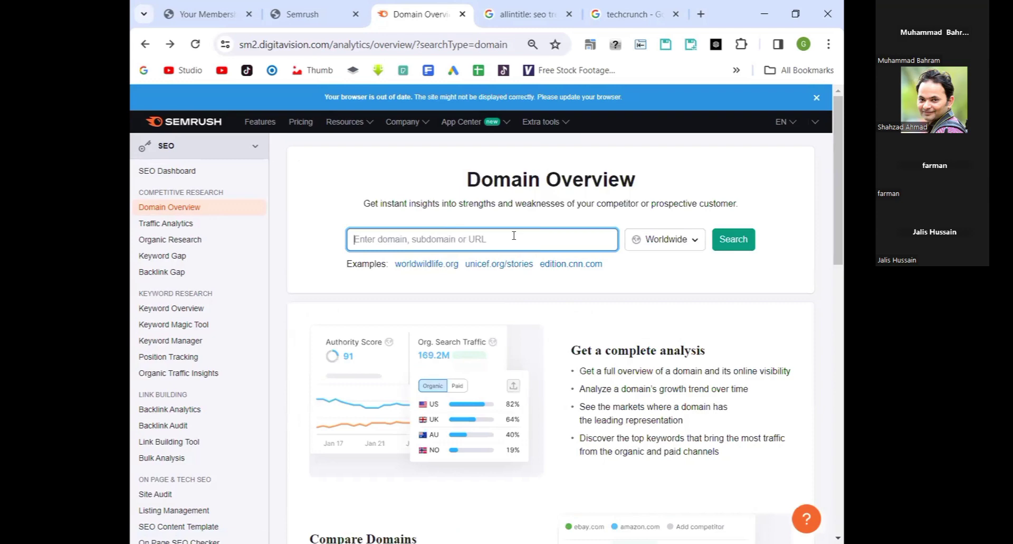
key("alt+Right")
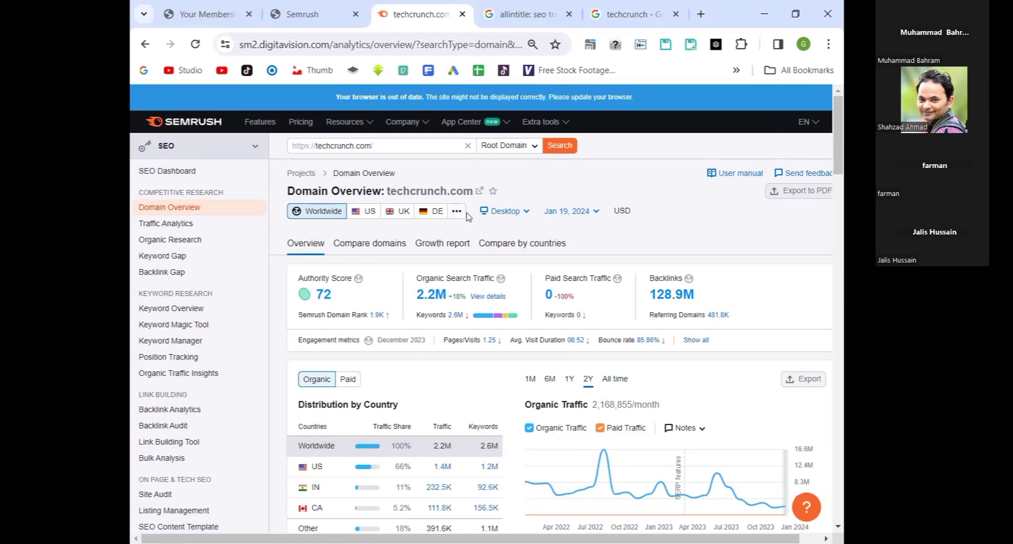
scroll(599, 349, "down", 2)
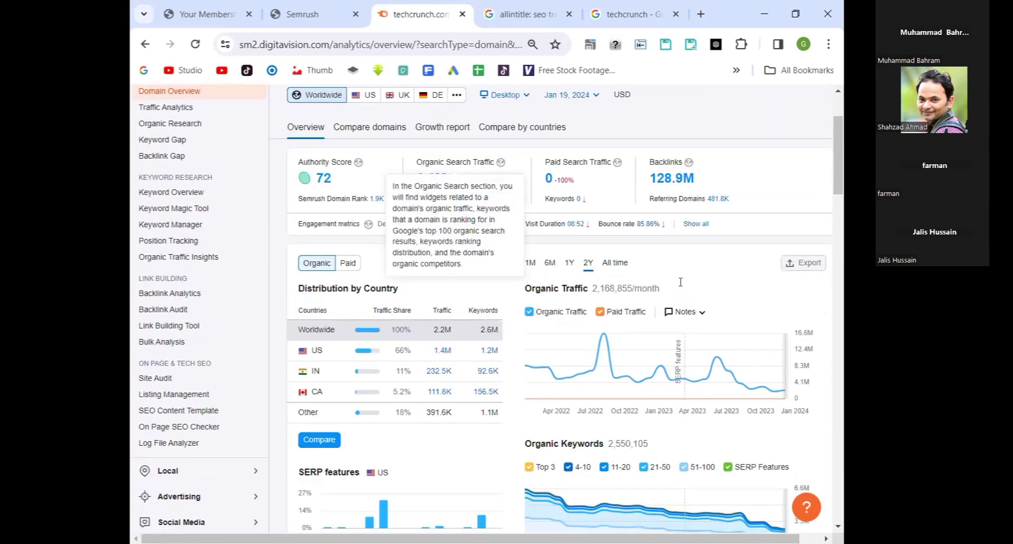
scroll(422, 248, "down", 4)
scroll(401, 252, "up", 2)
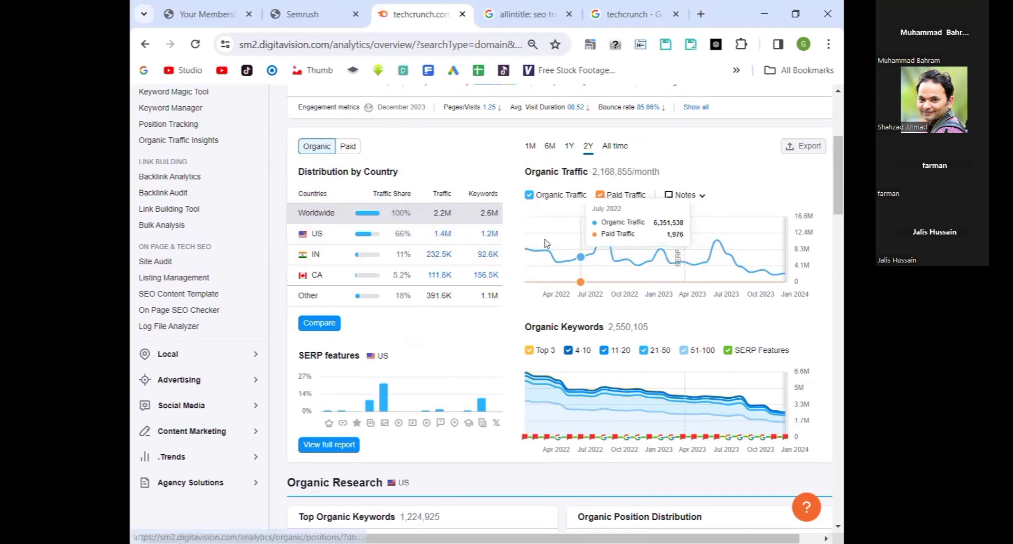
Step: Examine techcrunch.com's organic research section and the Google results for "allintitle: seo trends 2024"
scroll(401, 305, "down", 4)
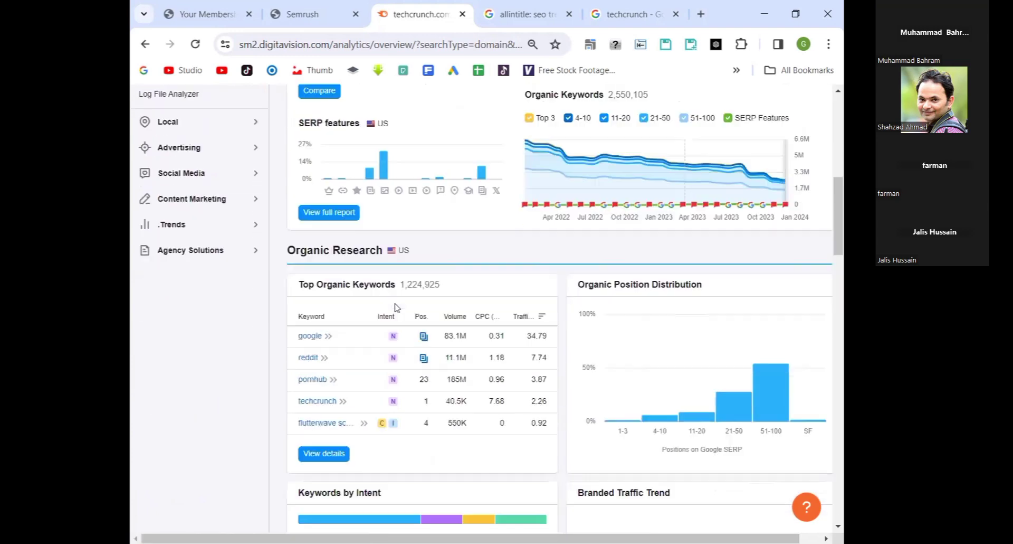
scroll(343, 275, "up", 3)
scroll(317, 252, "down", 1)
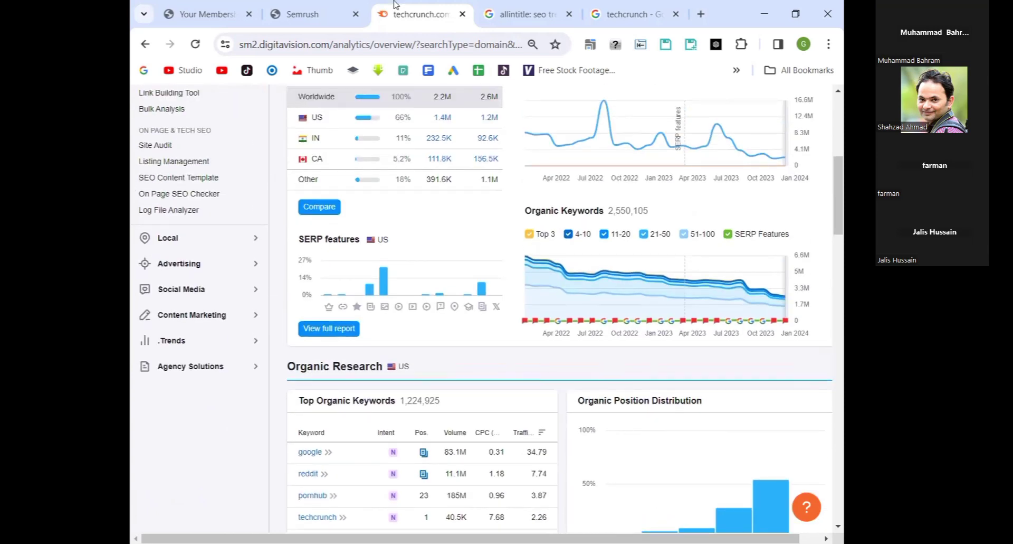
key("ctrl+Tab")
scroll(288, 283, "down", 4)
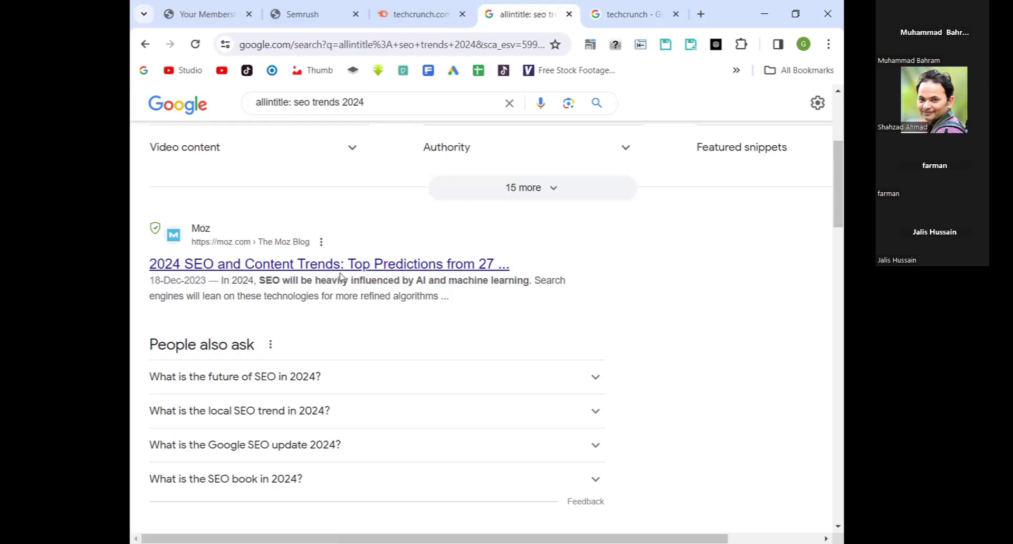
scroll(432, 264, "up", 3)
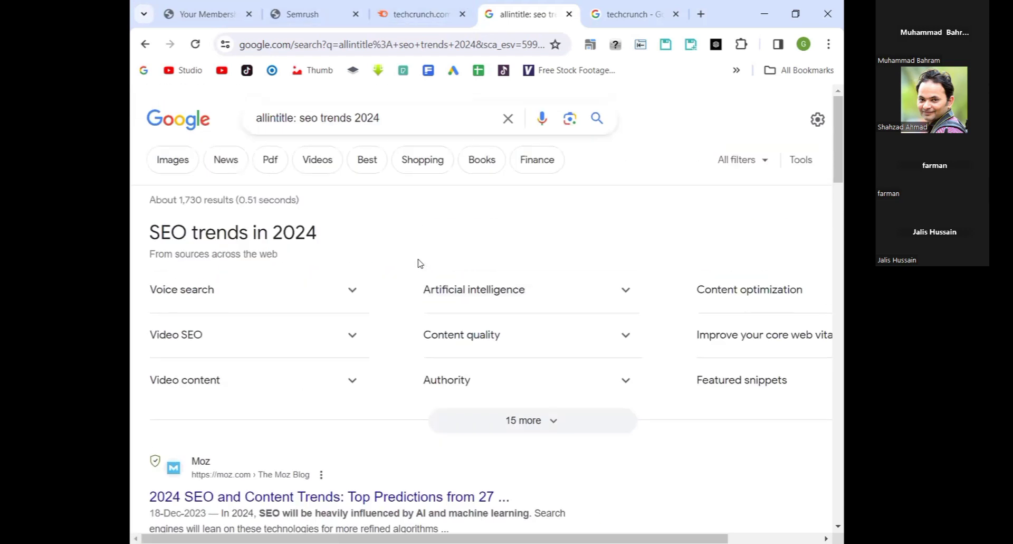
Step: Return to the techcrunch.com overview, review its keywords by intent, and open the full details of its top organic keywords
left_click(396, 15)
scroll(422, 336, "down", 4)
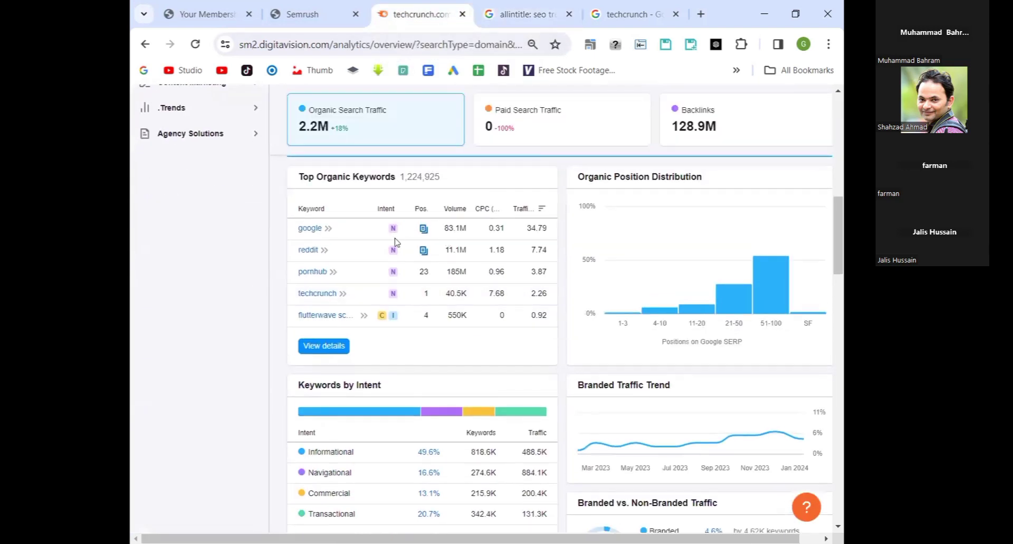
scroll(423, 274, "down", 2)
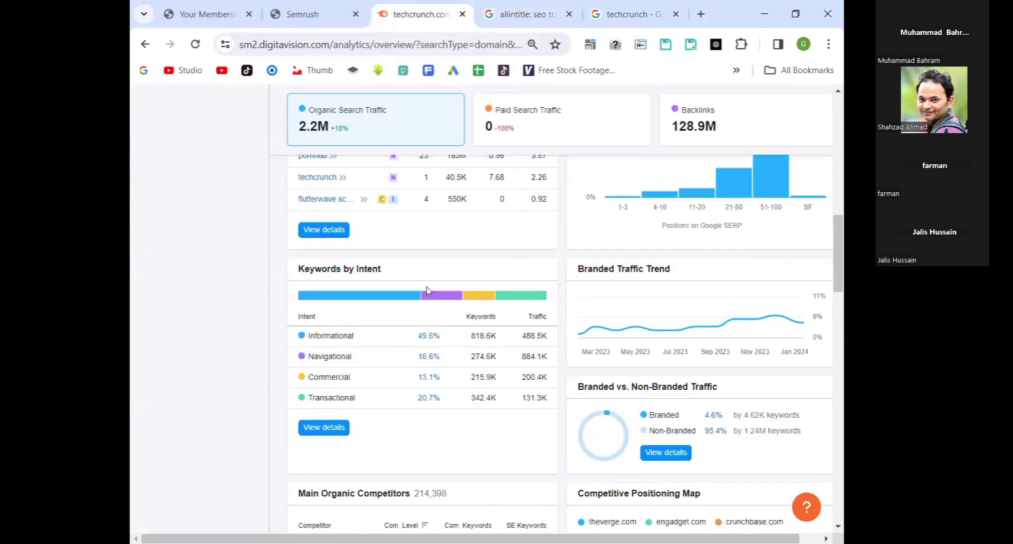
scroll(568, 317, "up", 2)
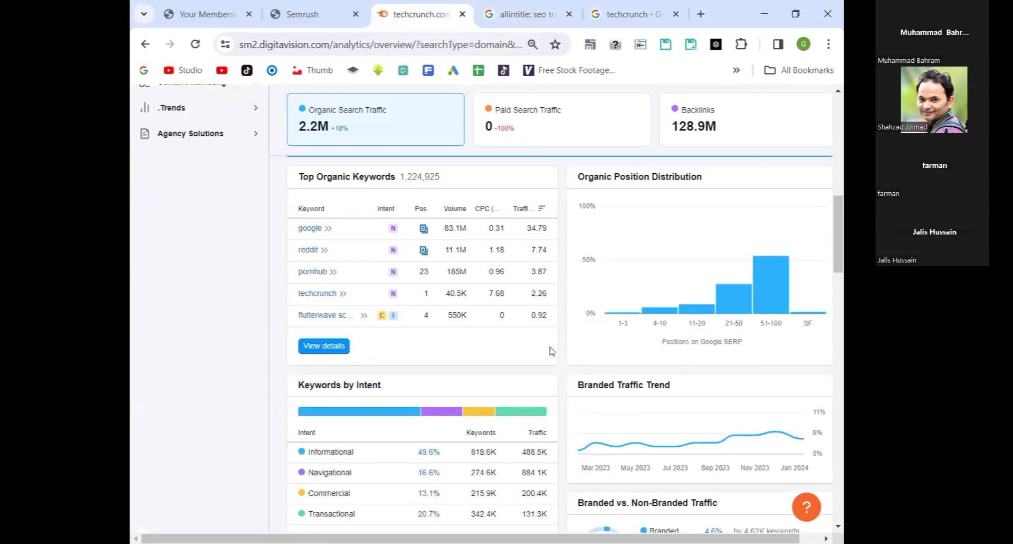
left_click(323, 314)
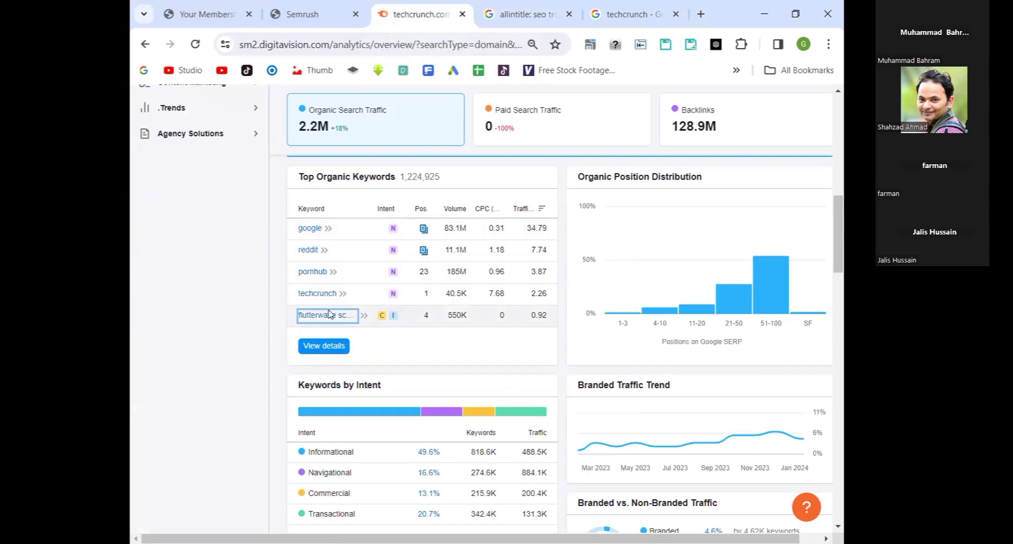
left_click(327, 347)
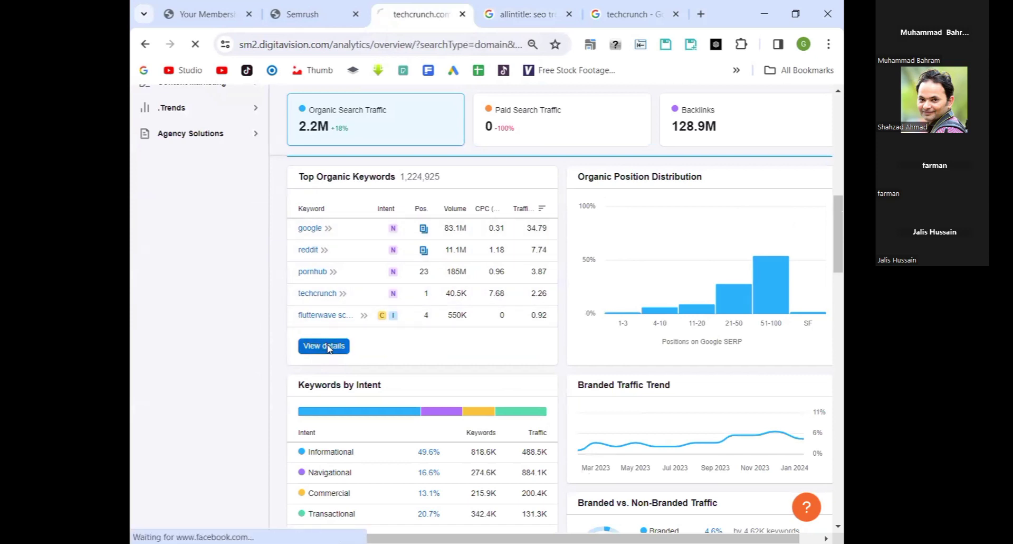
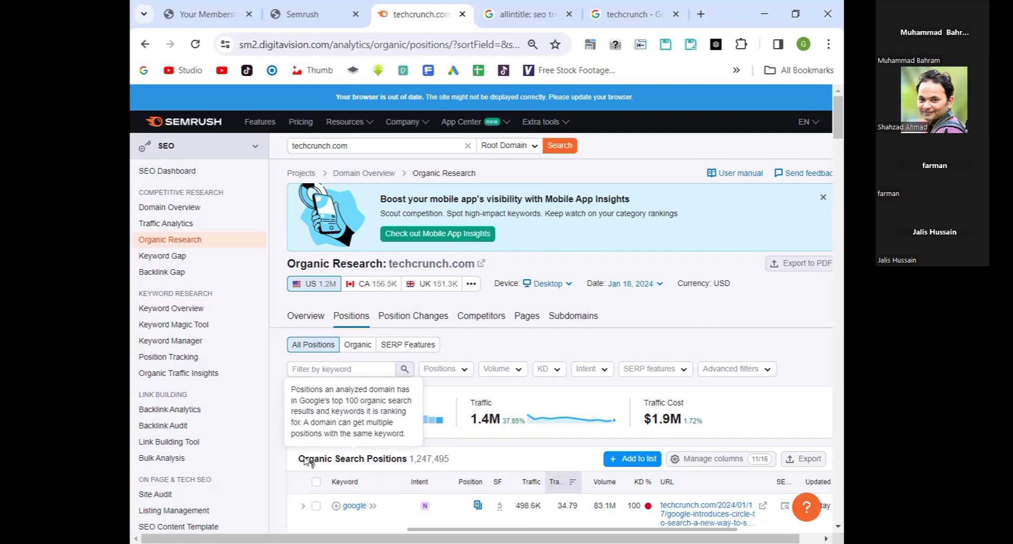
left_click(516, 15)
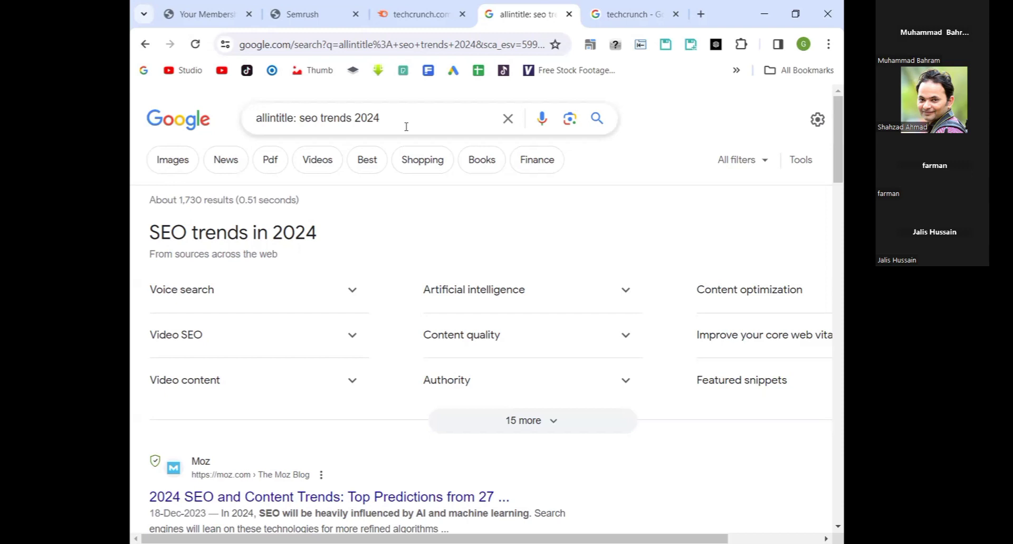
left_click(700, 13)
left_click(828, 44)
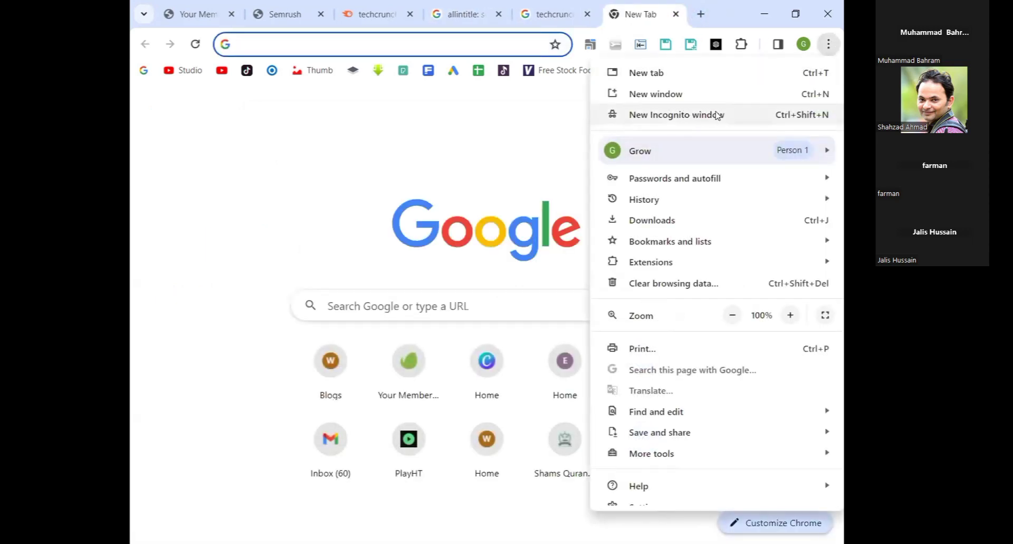
key("Escape")
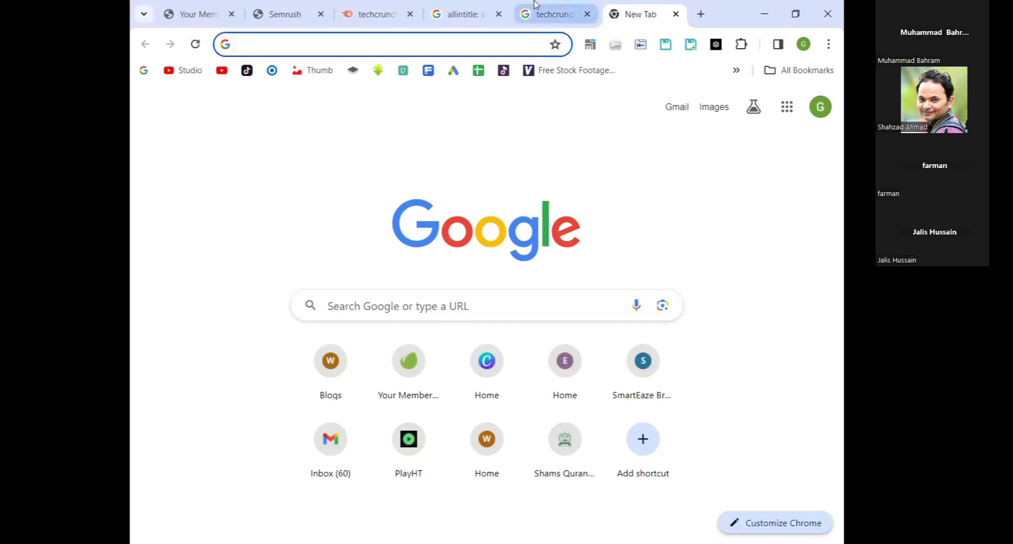
Step: Check the number of Google results for "allintitle: seo trends 2024"
left_click(465, 13)
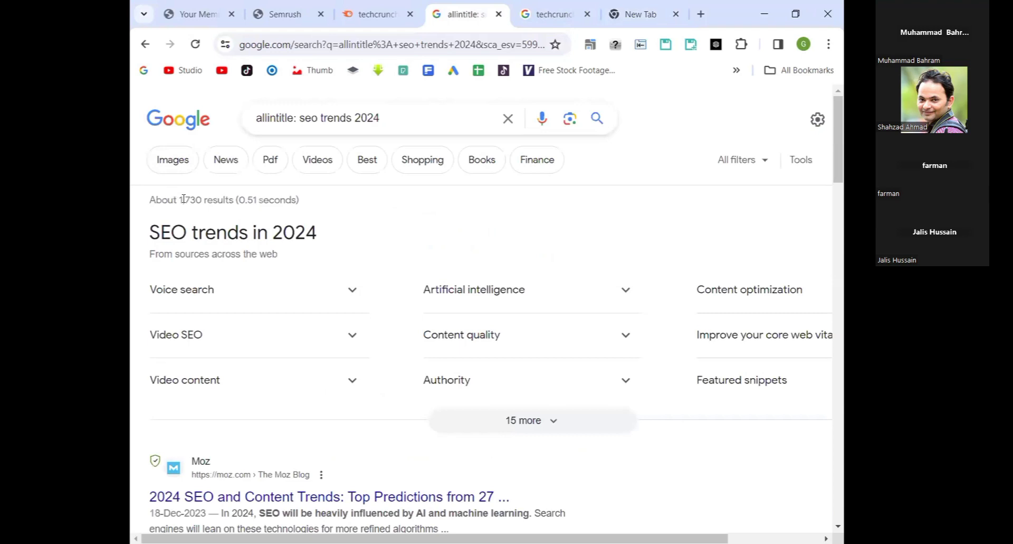
left_click_drag(183, 199, 213, 199)
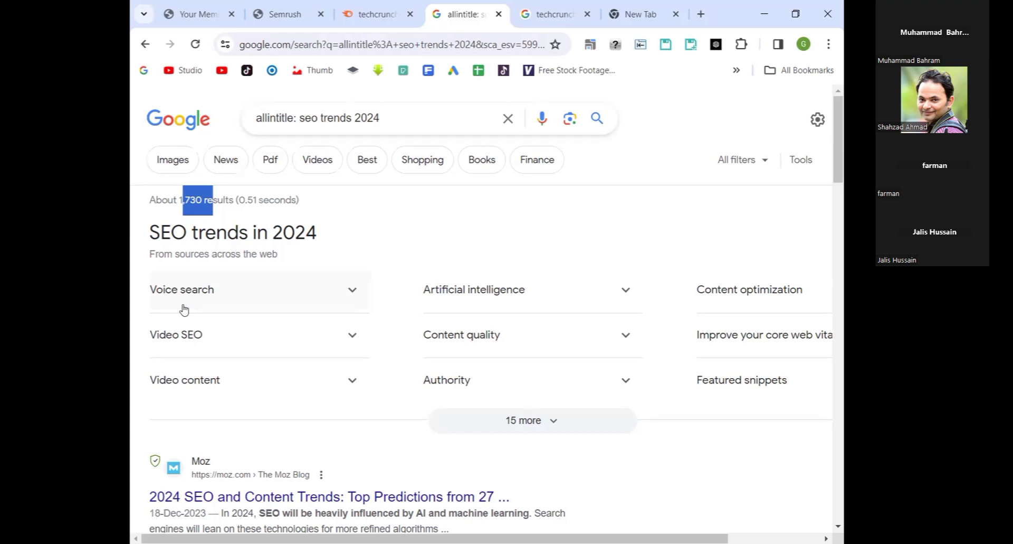
left_click(151, 198)
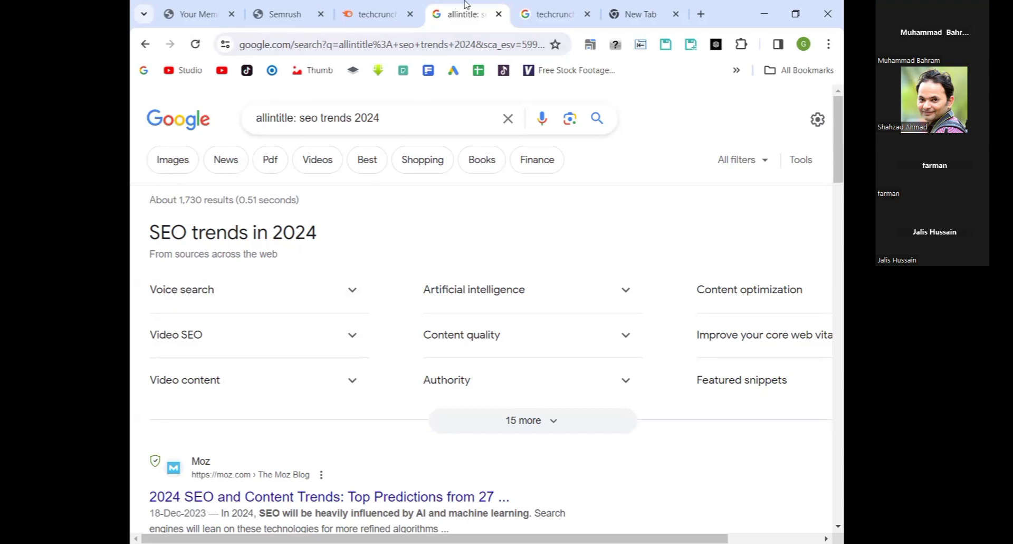
key("ctrl+Tab")
Step: Examine techcrunch.com's organic search positions in Semrush, including the keyword trend and the intent of the listed keywords
left_click(362, 6)
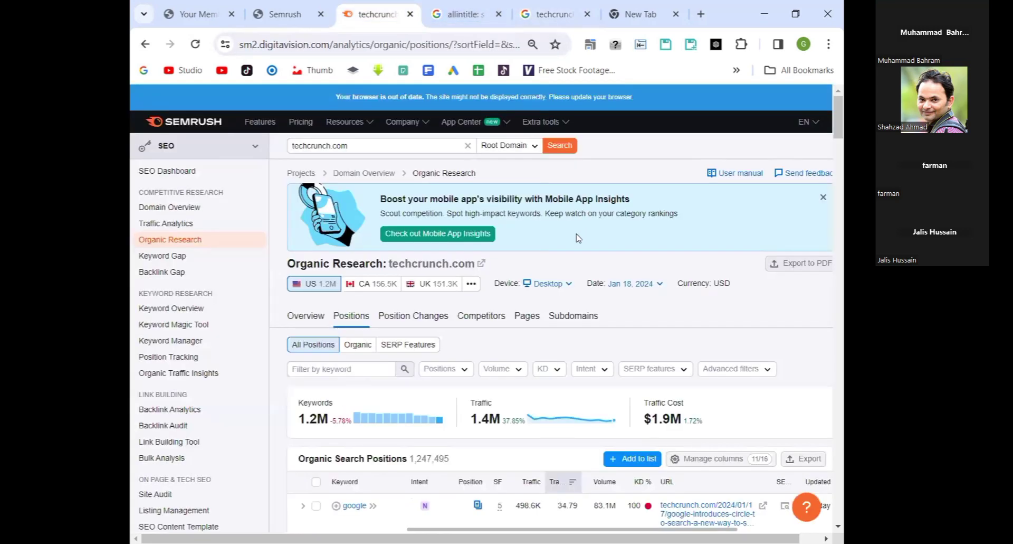
scroll(581, 259, "down", 4)
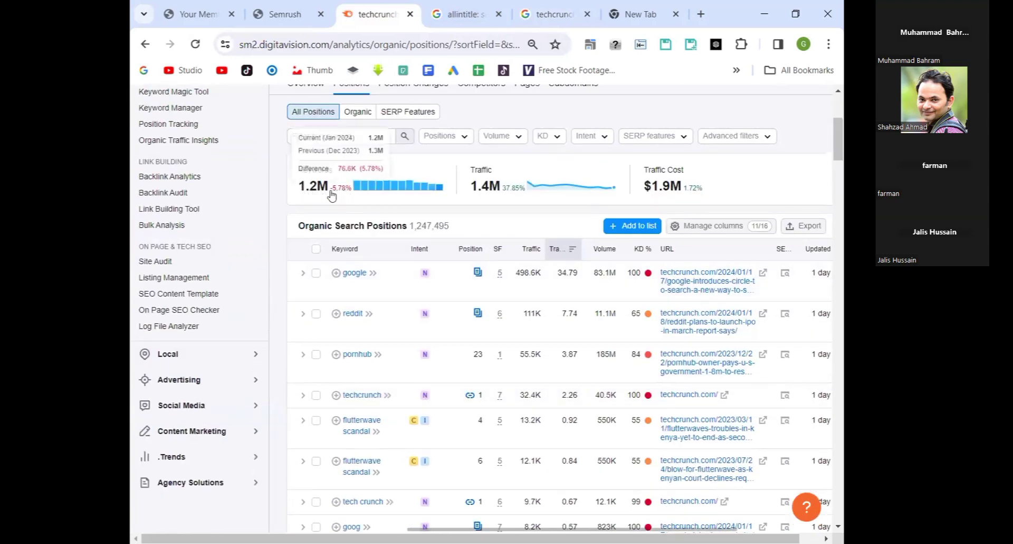
mouse_move(329, 195)
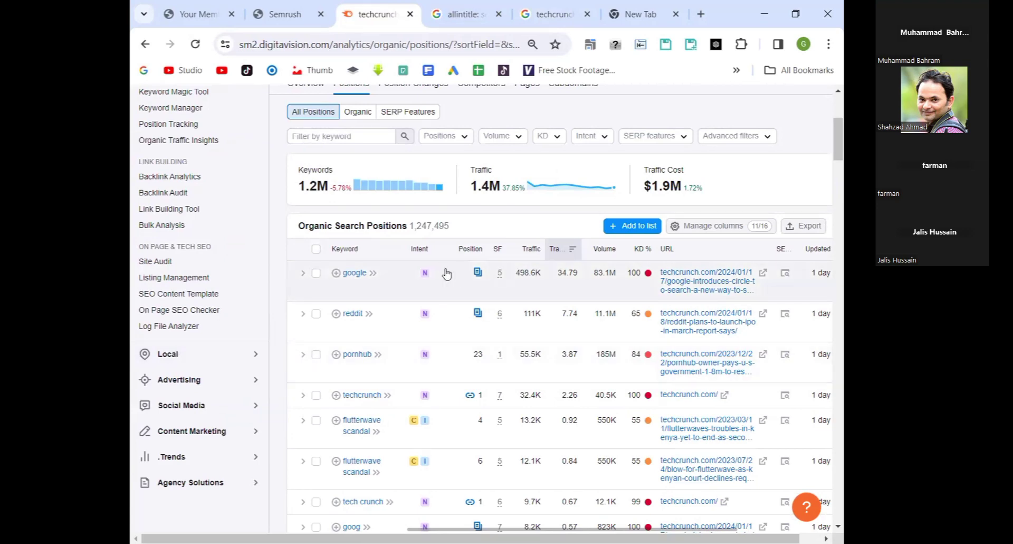
scroll(450, 278, "down", 1)
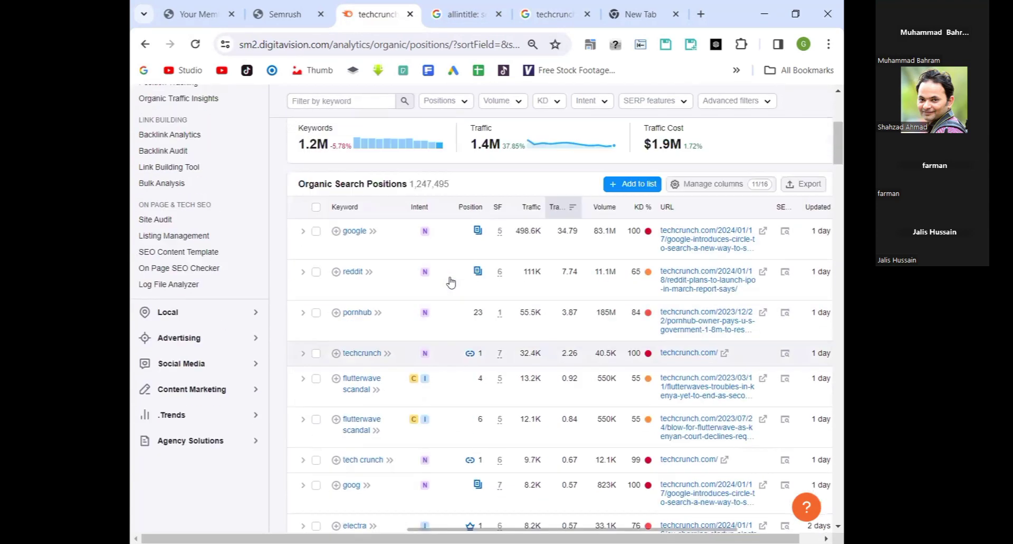
scroll(451, 283, "up", 1)
mouse_move(428, 319)
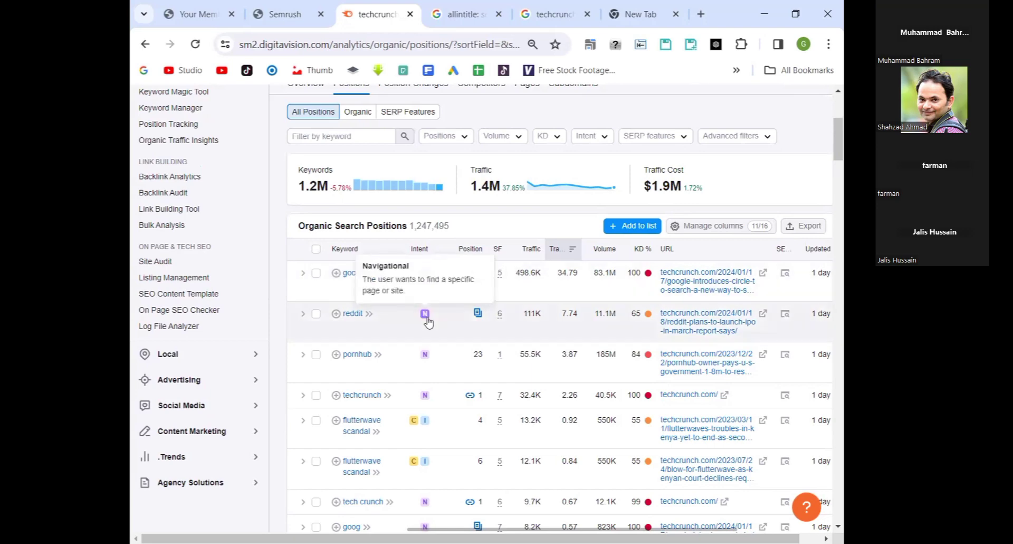
scroll(422, 332, "up", 5)
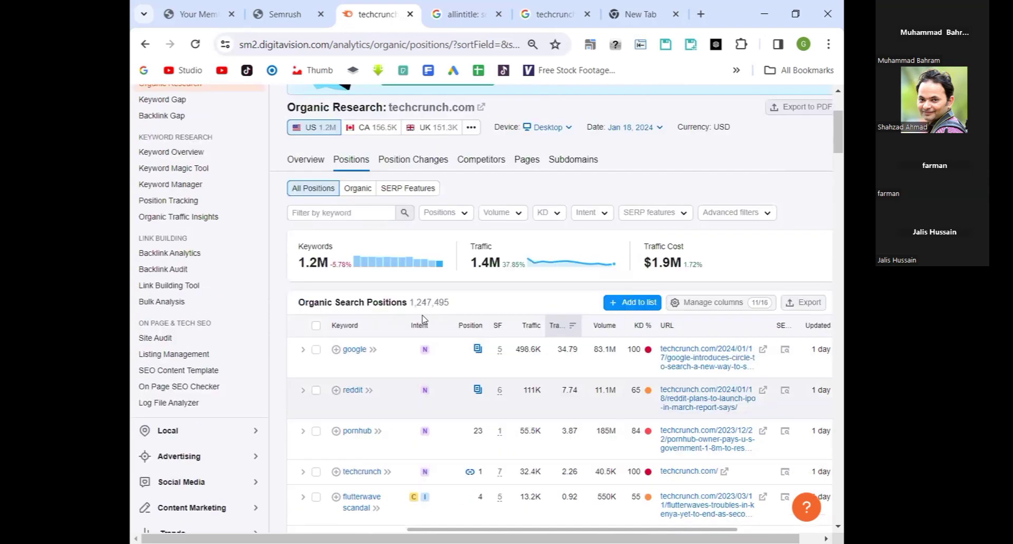
scroll(389, 348, "down", 2)
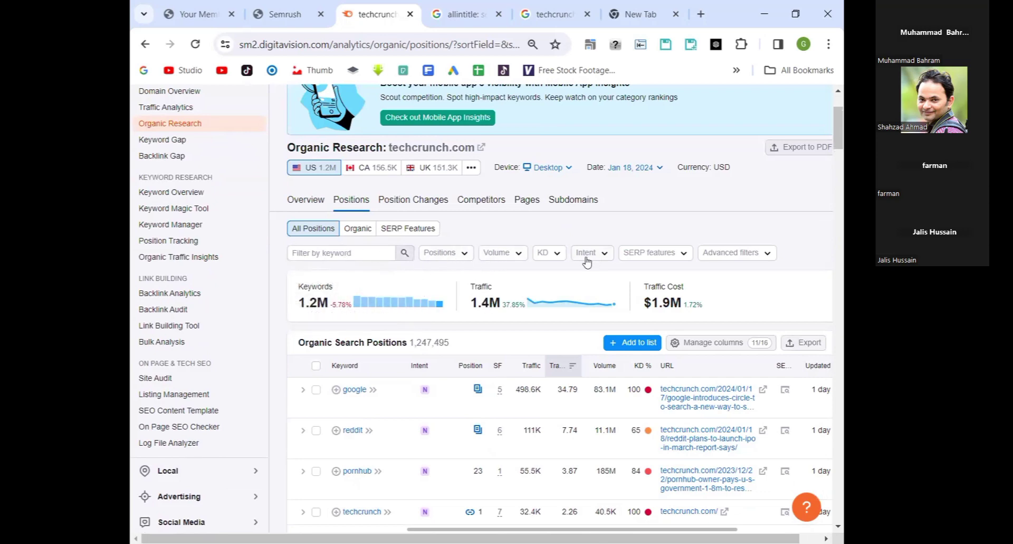
Step: Filter the techcrunch.com organic positions by a custom volume up to 1000 and a keyword difficulty up to 20
left_click(517, 252)
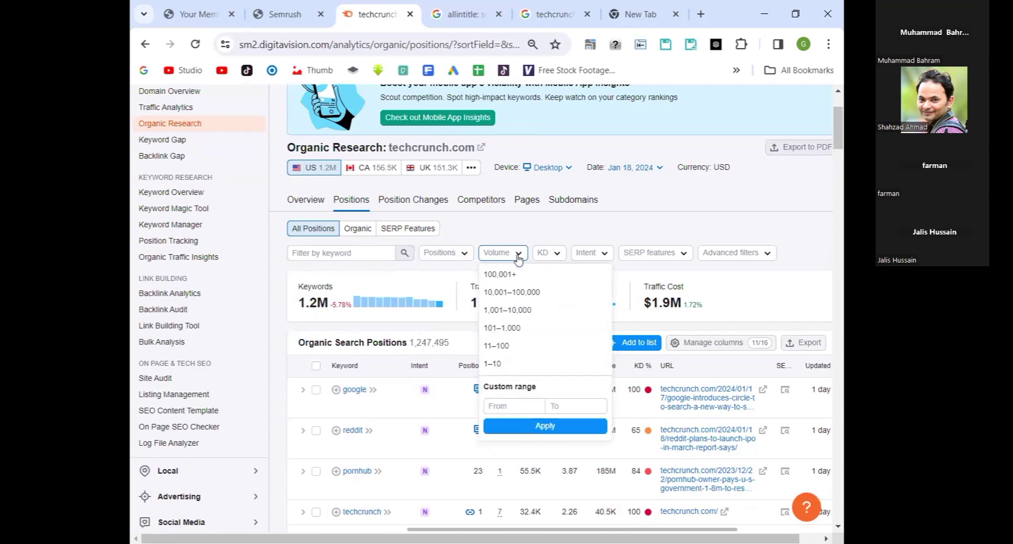
left_click(571, 406)
type("1000")
left_click(565, 425)
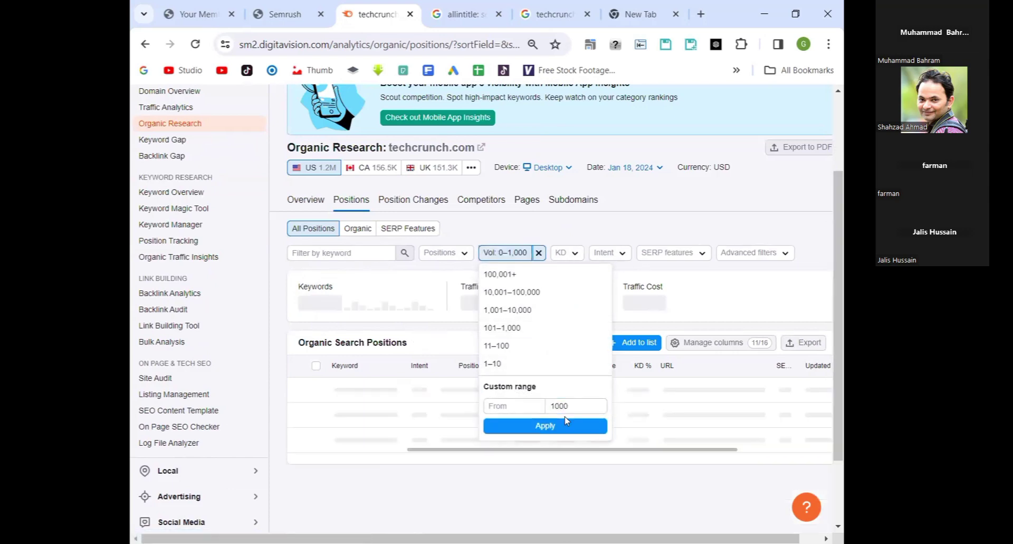
left_click(569, 253)
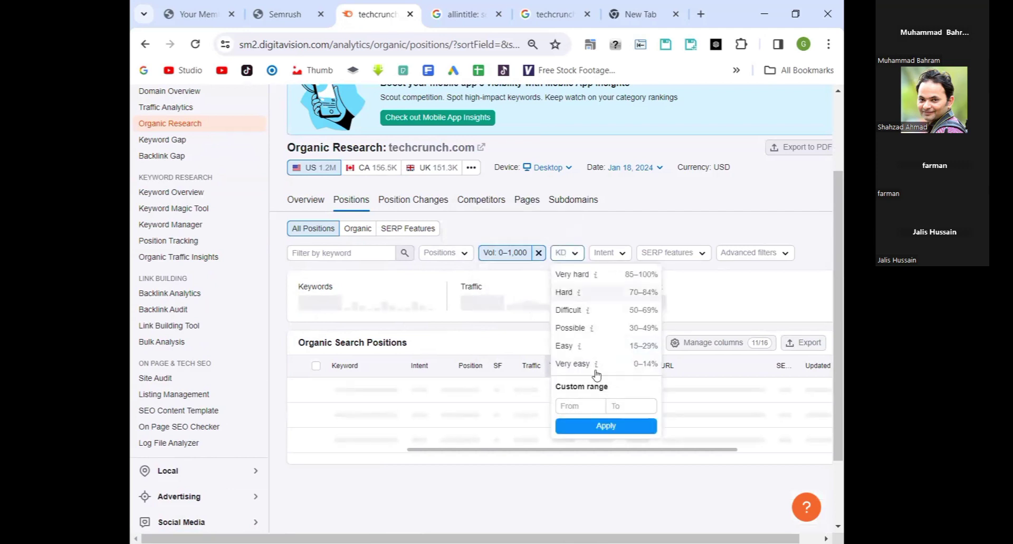
left_click(628, 401)
type("30")
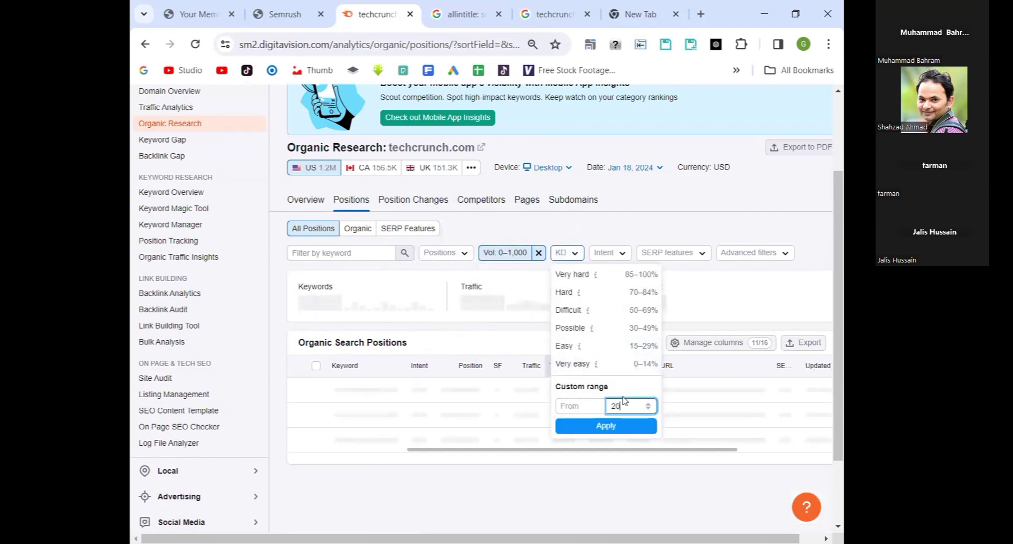
key("Return")
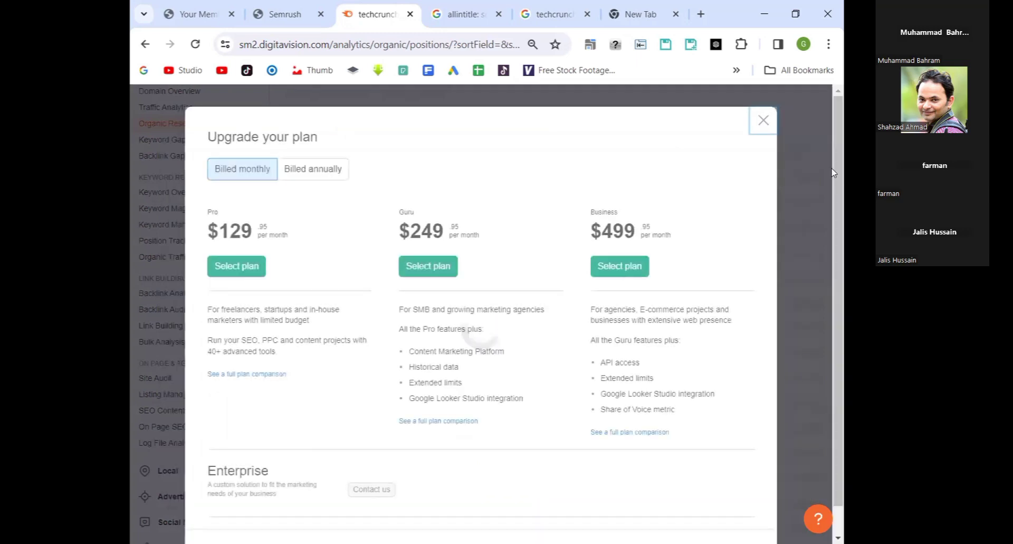
Step: Dismiss the plan upgrade offer and rerun the organic research for the techcrunch.com root domain
left_click(764, 120)
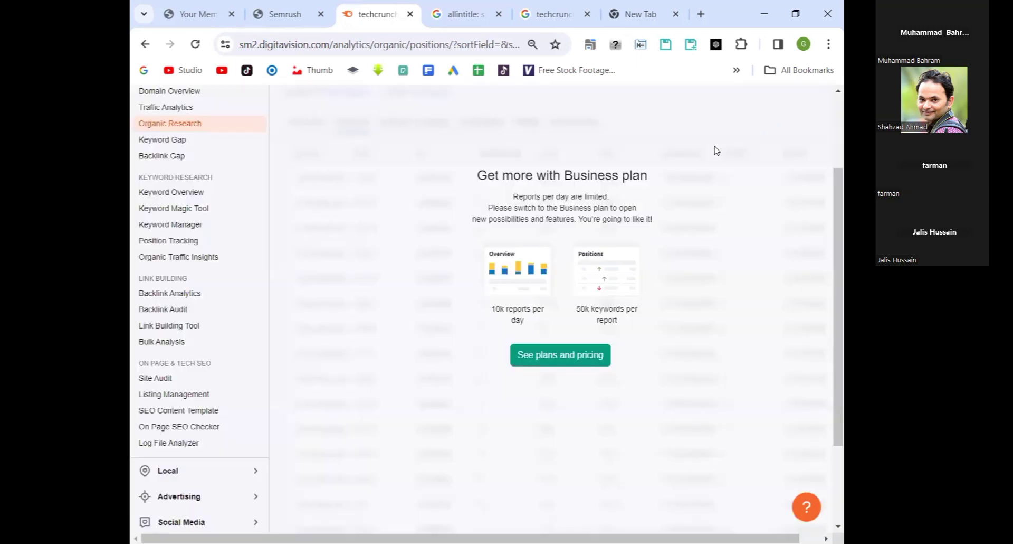
scroll(391, 249, "up", 3)
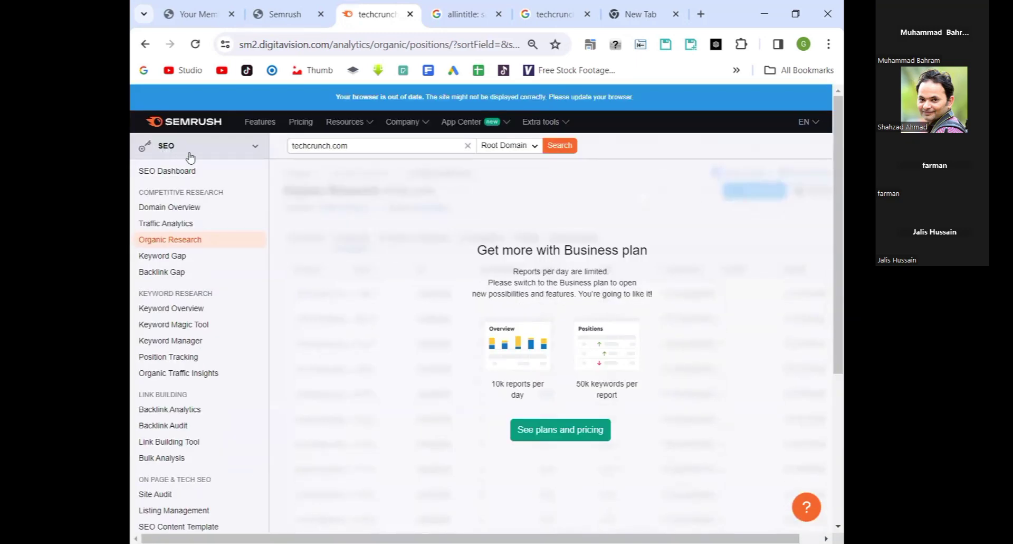
left_click(569, 150)
Step: Open Semrush through Access-2 on the Digitavision member page and bring up its Domain Overview
left_click(289, 14)
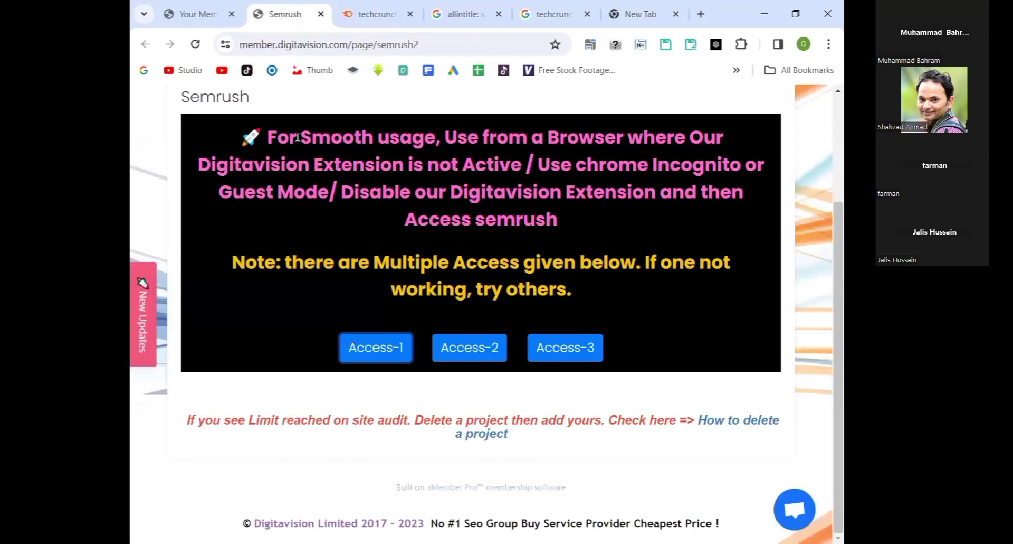
scroll(422, 264, "up", 2)
scroll(449, 317, "down", 2)
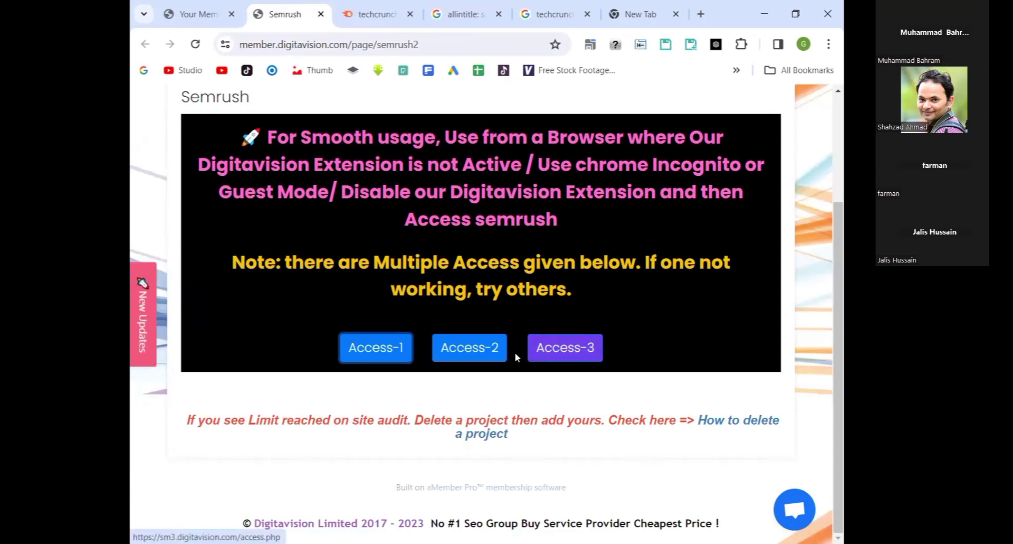
left_click(474, 349)
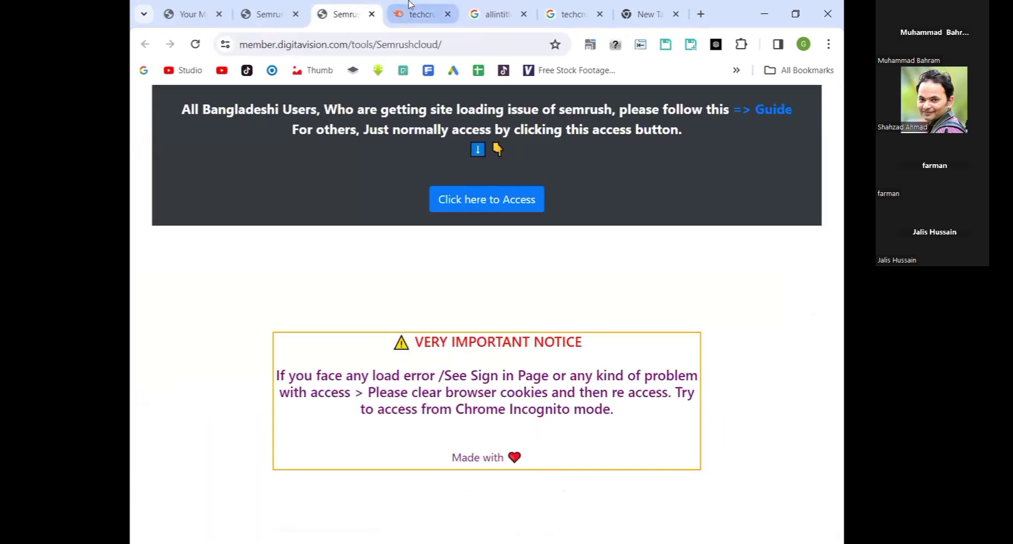
left_click(475, 210)
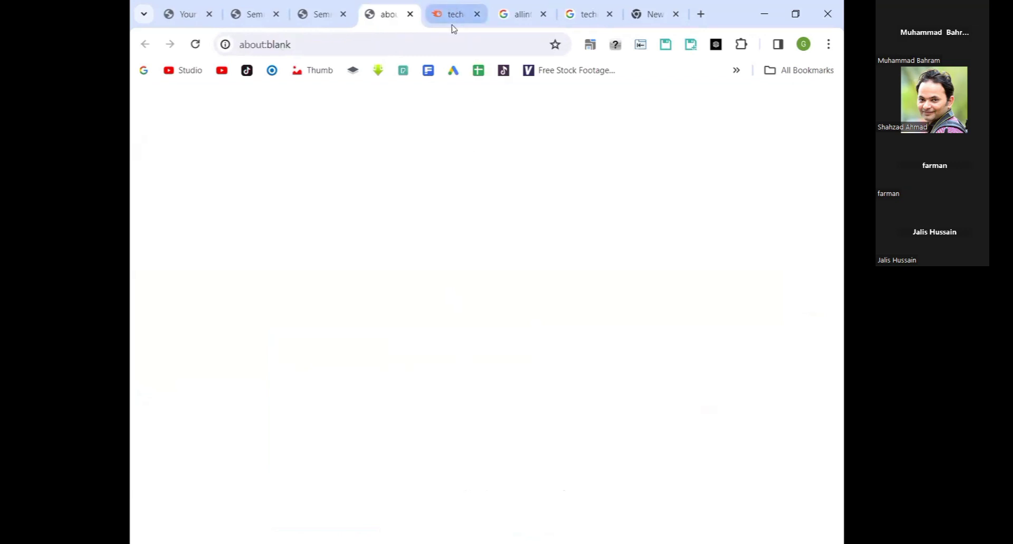
left_click(452, 23)
left_click(396, 5)
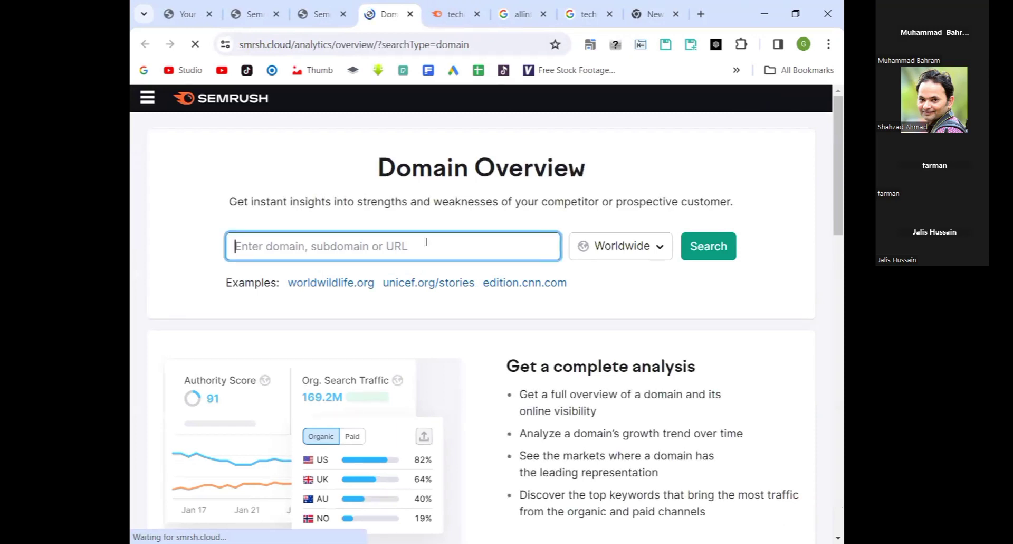
key("ctrl+minus")
key("ctrl+minus")
key("ctrl+minus")
type("https://techcrunch.com/")
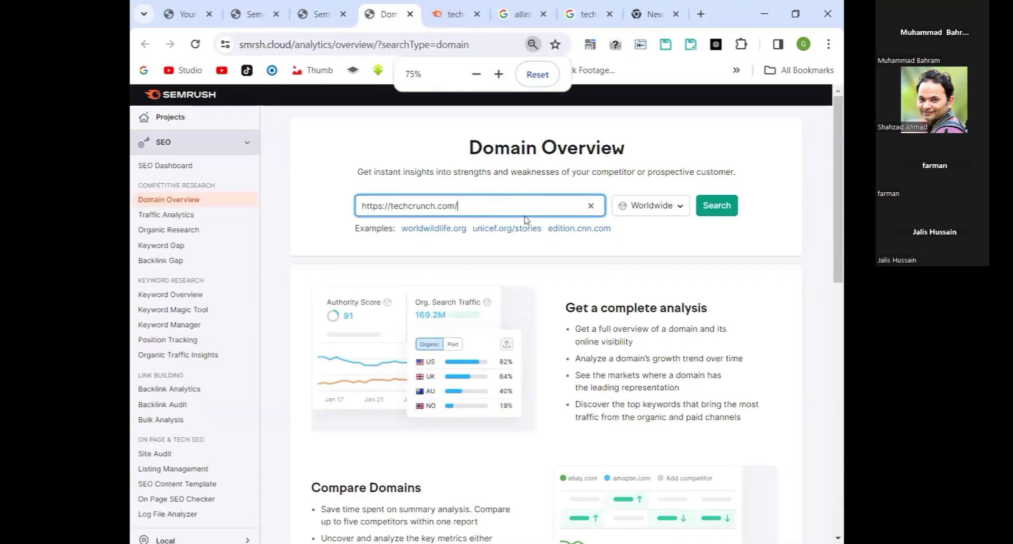
left_click(717, 206)
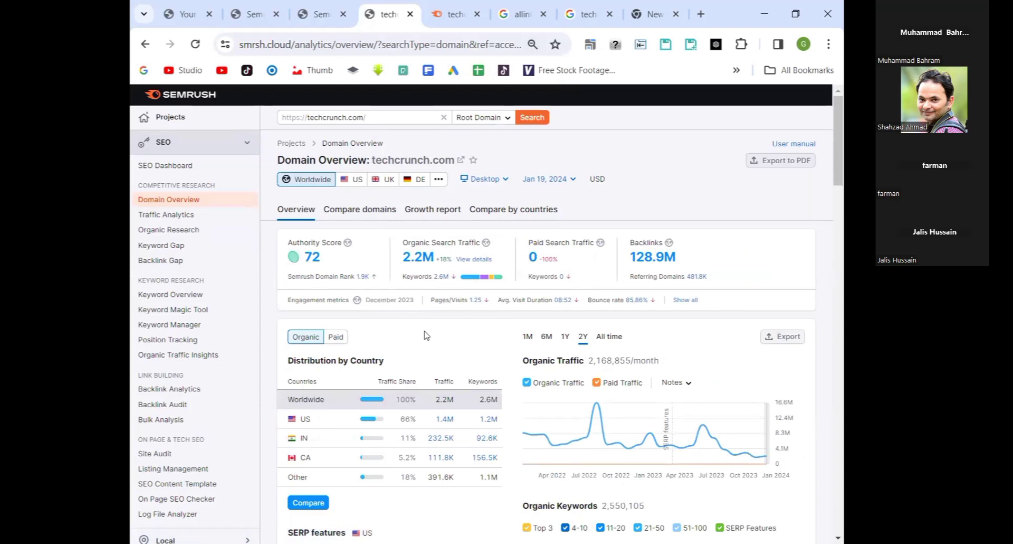
Step: Open the detailed organic search positions report from the domain's top US organic keywords
scroll(369, 353, "down", 10)
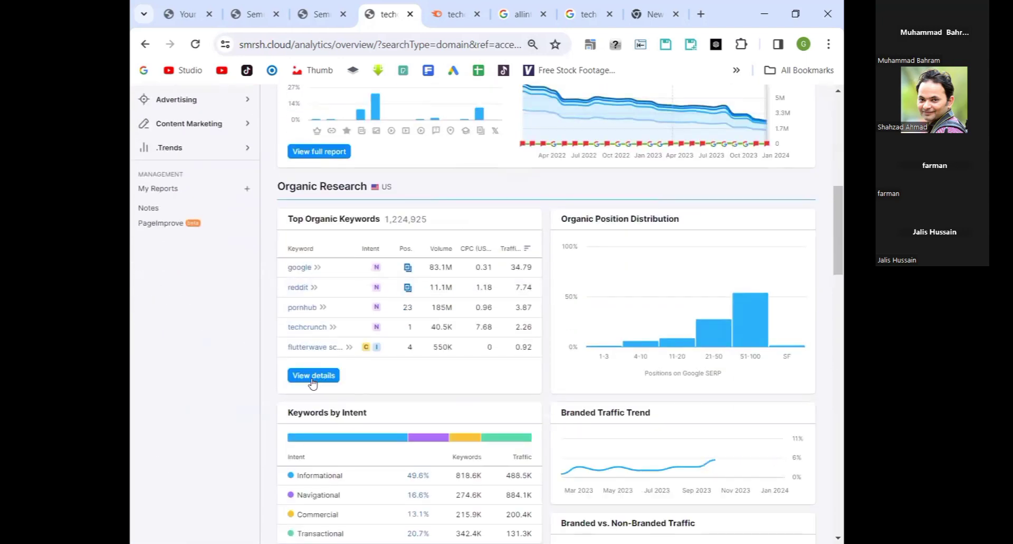
left_click(312, 380)
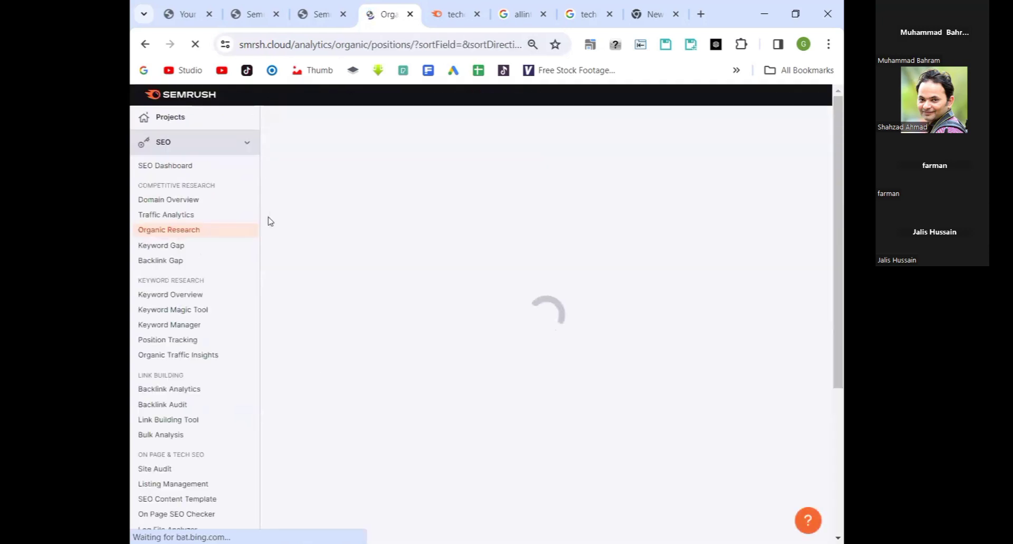
scroll(509, 267, "down", 3)
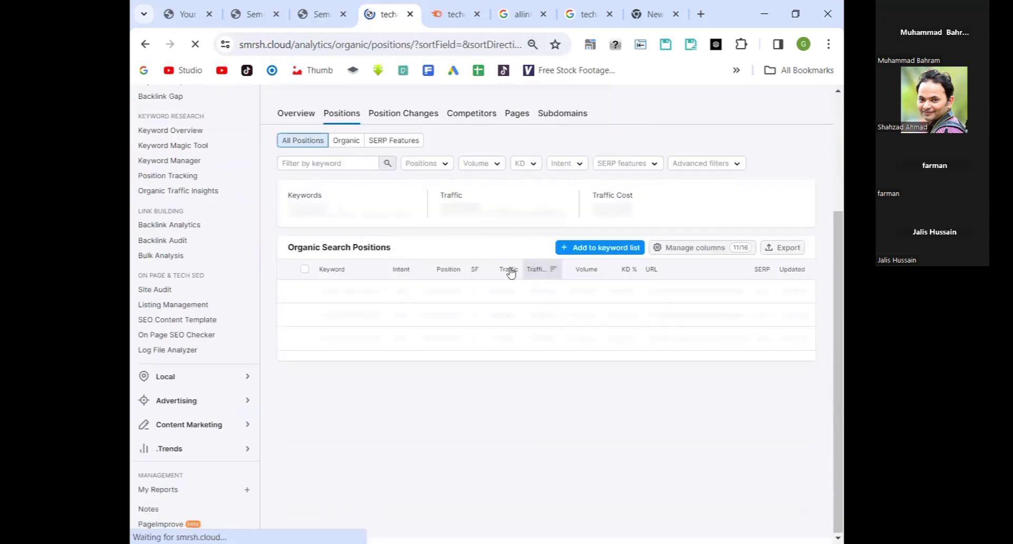
scroll(500, 305, "up", 2)
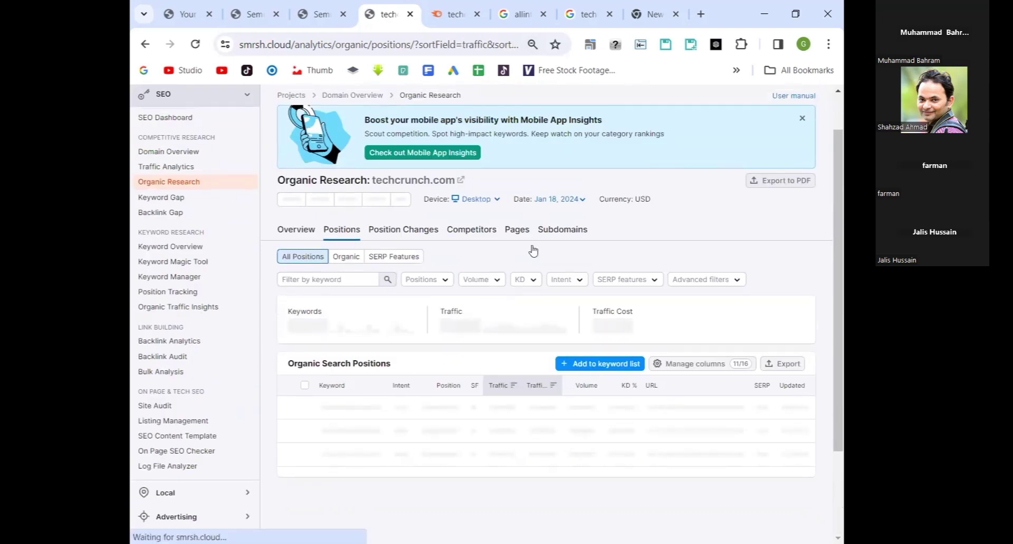
scroll(543, 256, "down", 2)
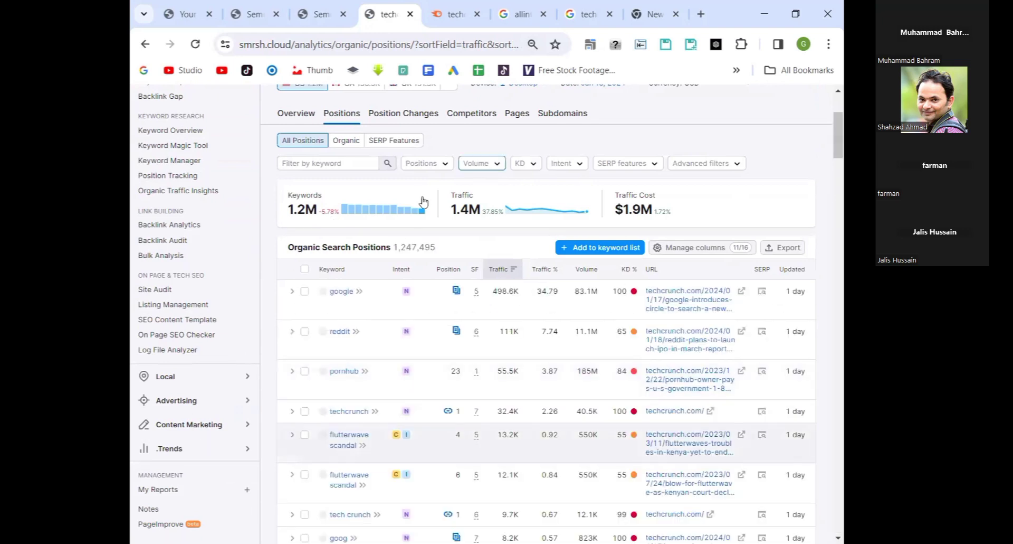
Step: Filter the techcrunch.com organic positions by a custom search volume range up to 1000
scroll(422, 201, "up", 2)
left_click(481, 279)
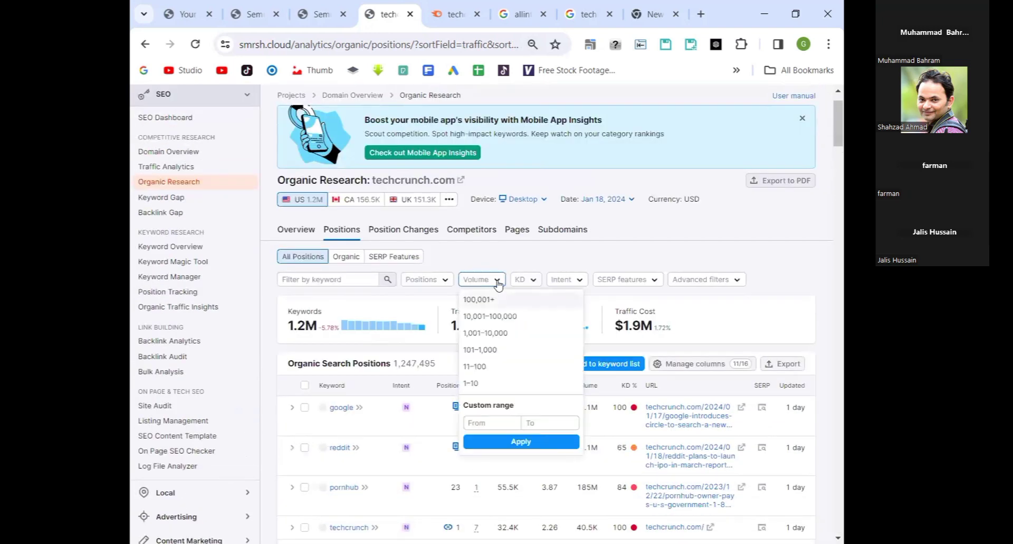
left_click(540, 420)
type("1000")
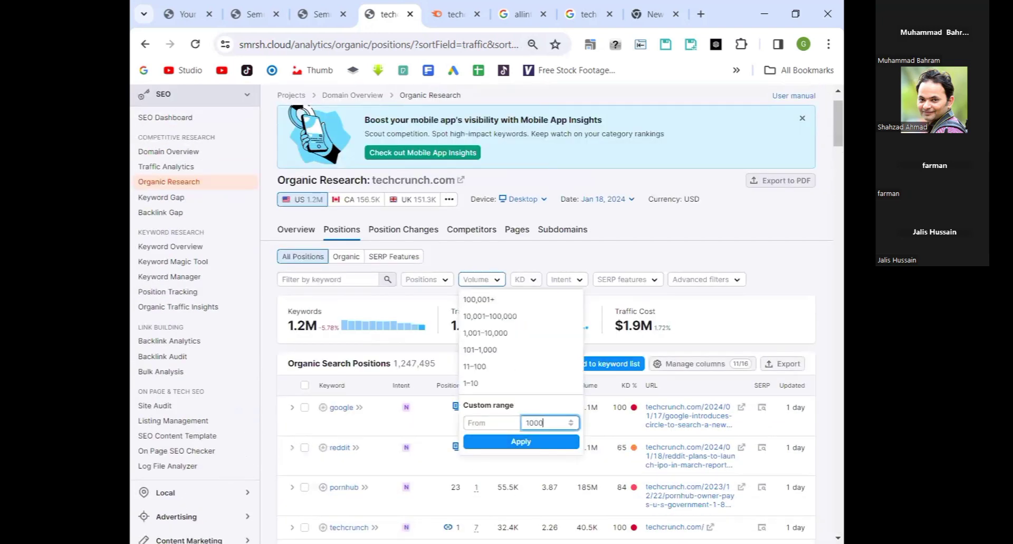
left_click(467, 437)
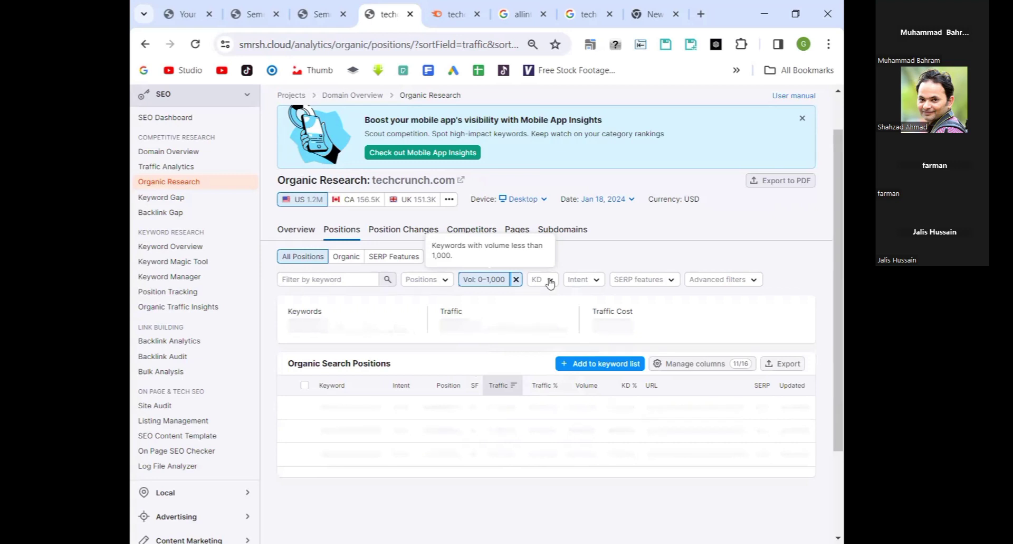
Step: Add a custom keyword difficulty filter up to 20 to the organic positions
left_click(550, 281)
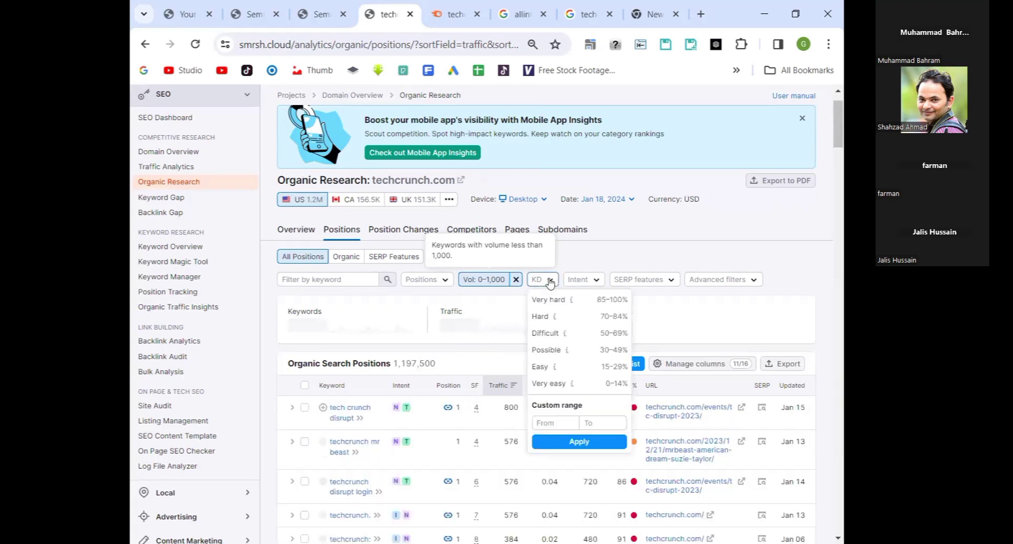
left_click(611, 424)
type("20")
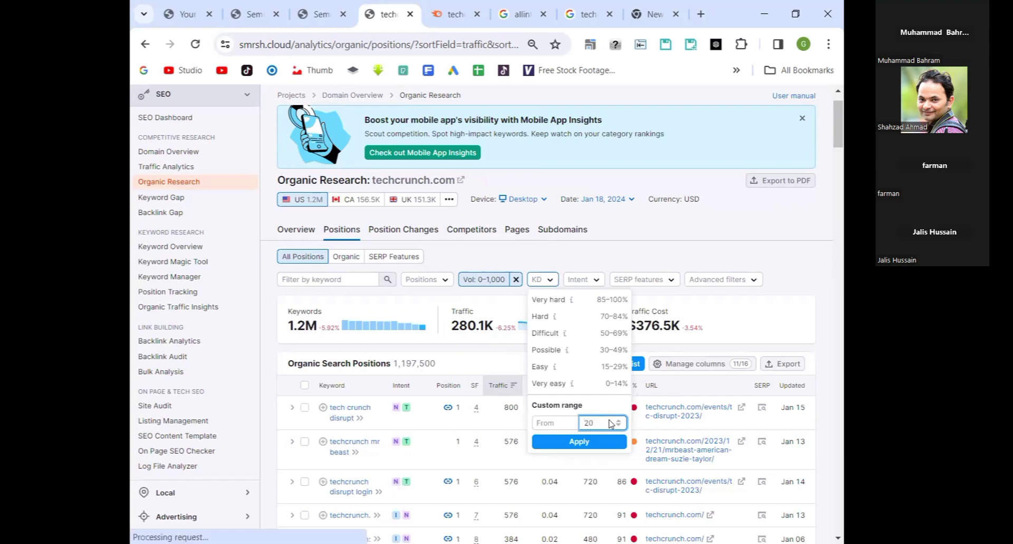
key("Return")
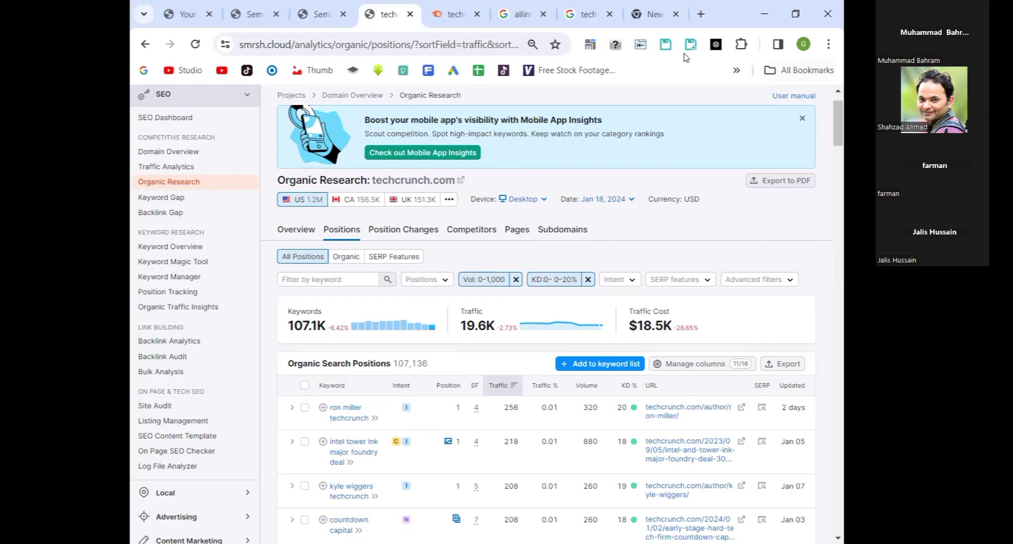
Step: Expand the ranking history of the first filtered keyword and search Google for that keyword in a new tab
scroll(475, 322, "down", 4)
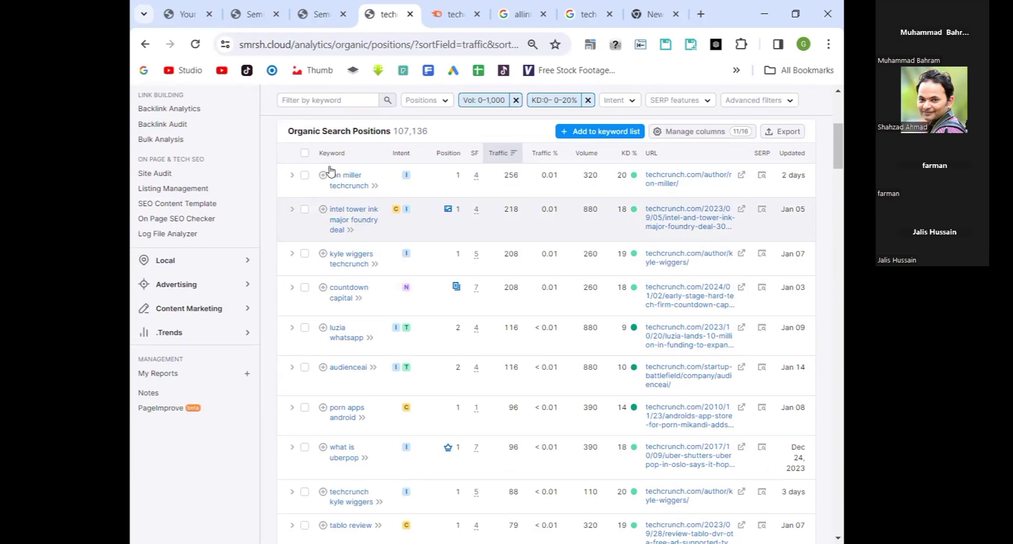
key("ctrl+plus")
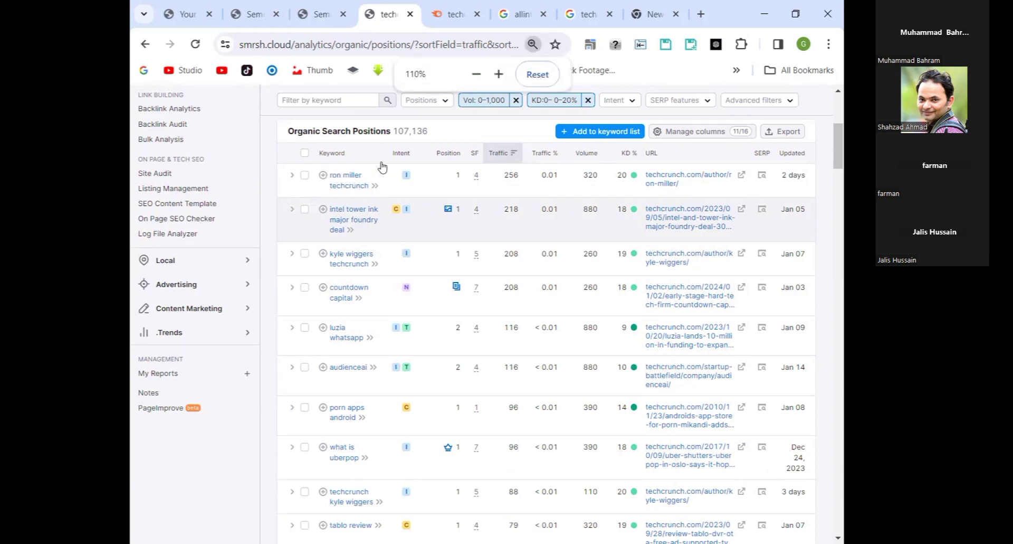
left_click(477, 76)
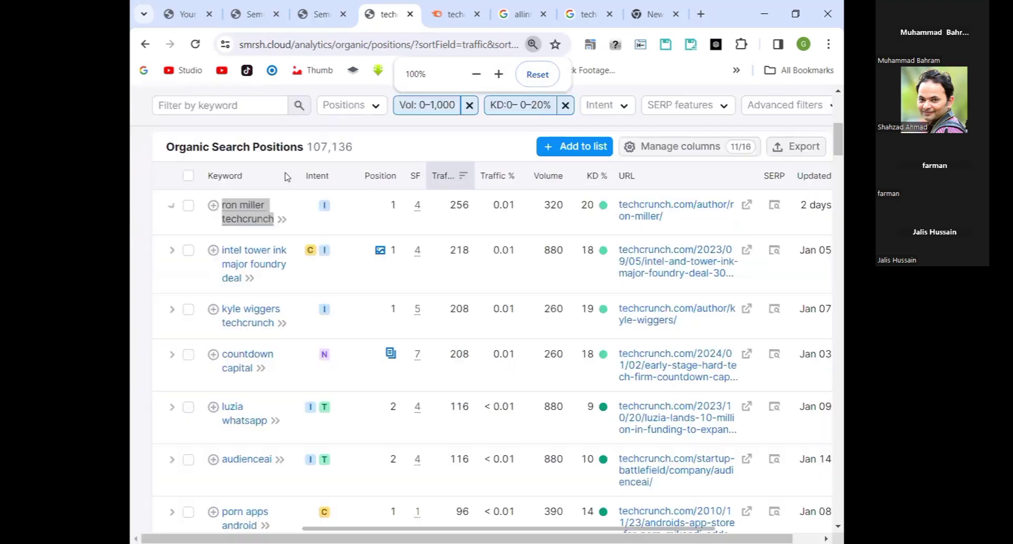
left_click(362, 214)
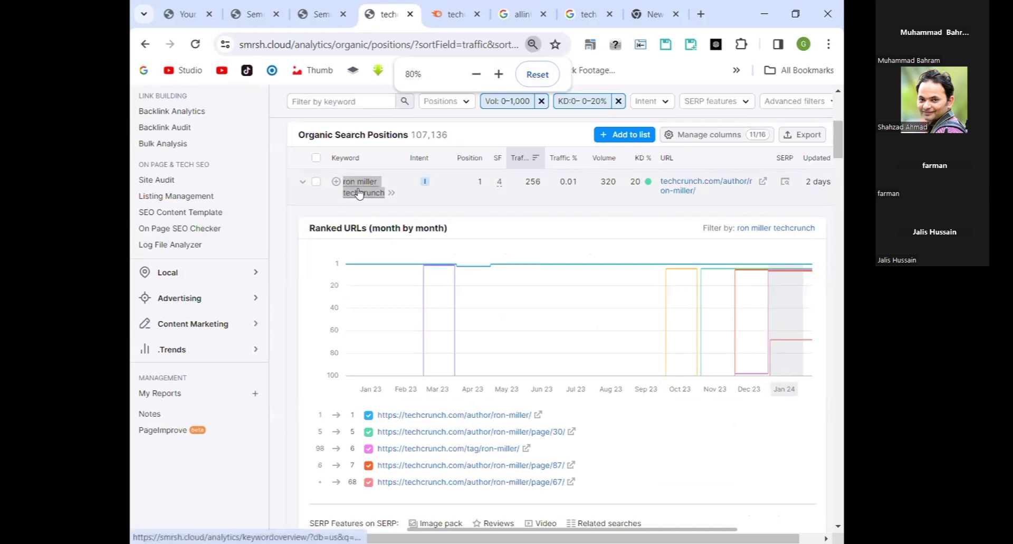
right_click(359, 194)
left_click(440, 385)
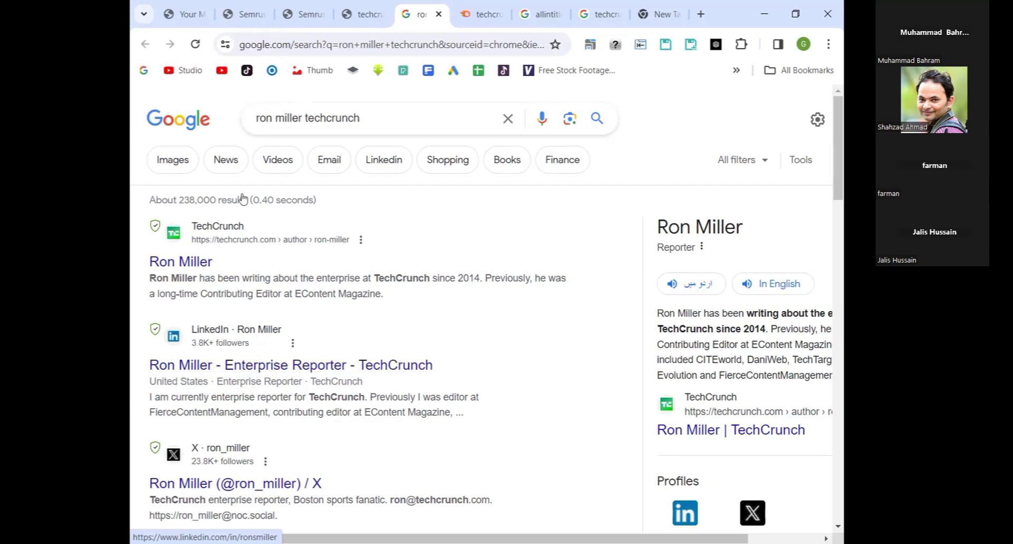
Step: Search Google for facebook in the empty tab, open Facebook's login page and dismiss the privacy guide offer
key("ctrl+l")
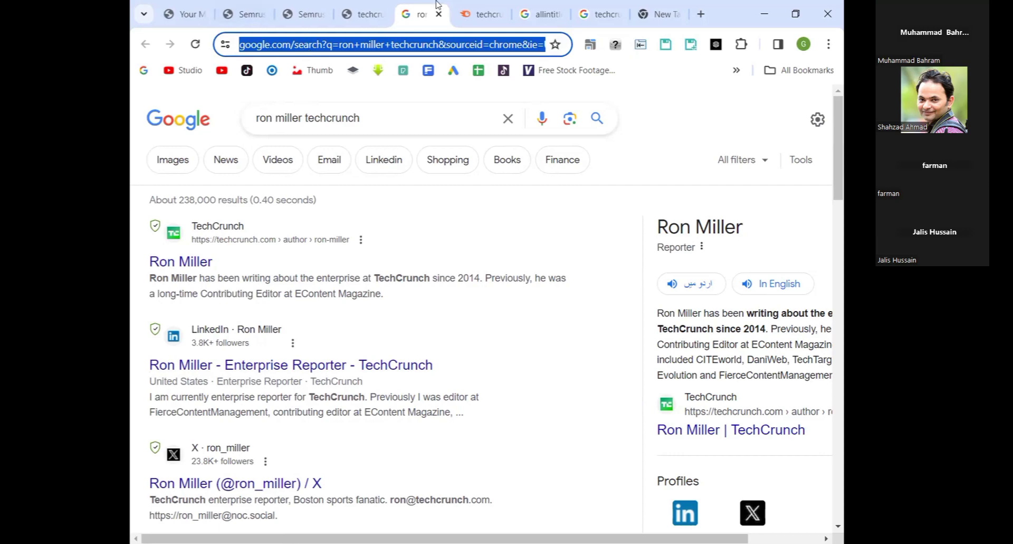
left_click(664, 12)
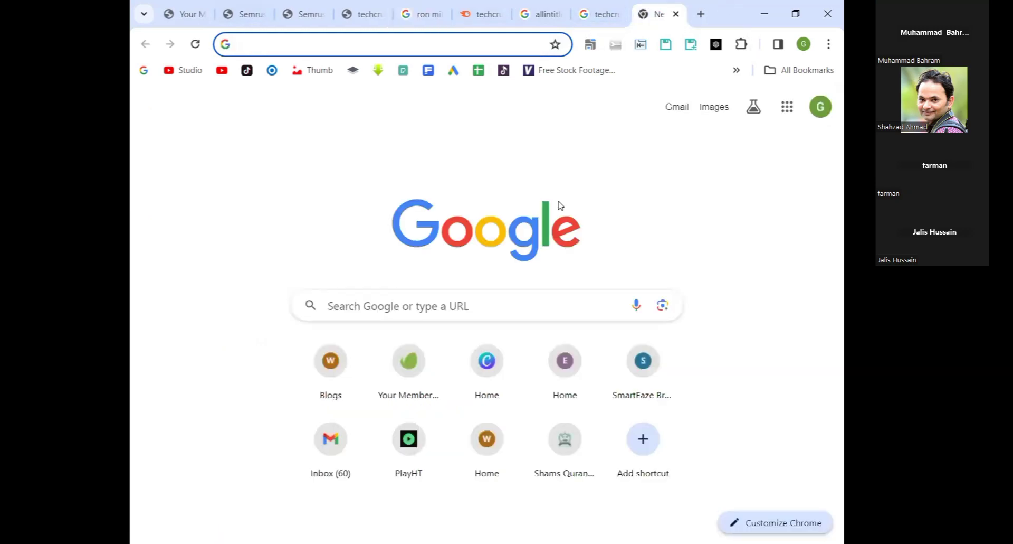
type("facebook")
key("BackSpace")
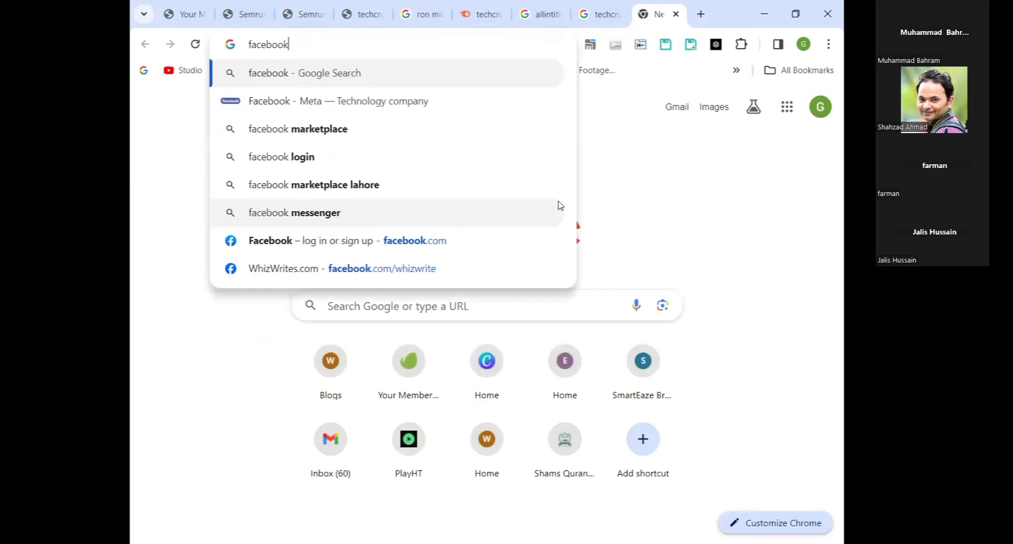
key("Return")
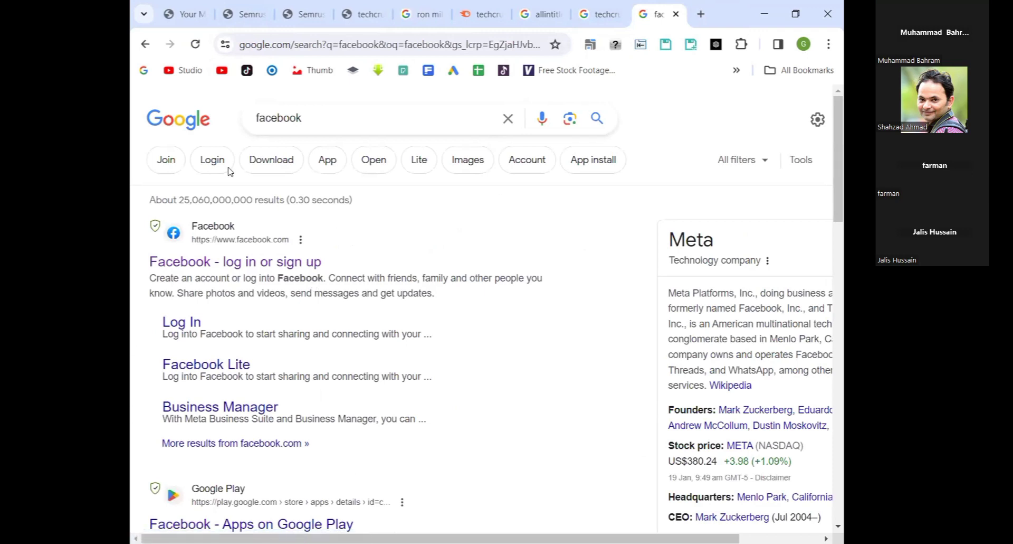
left_click(204, 263)
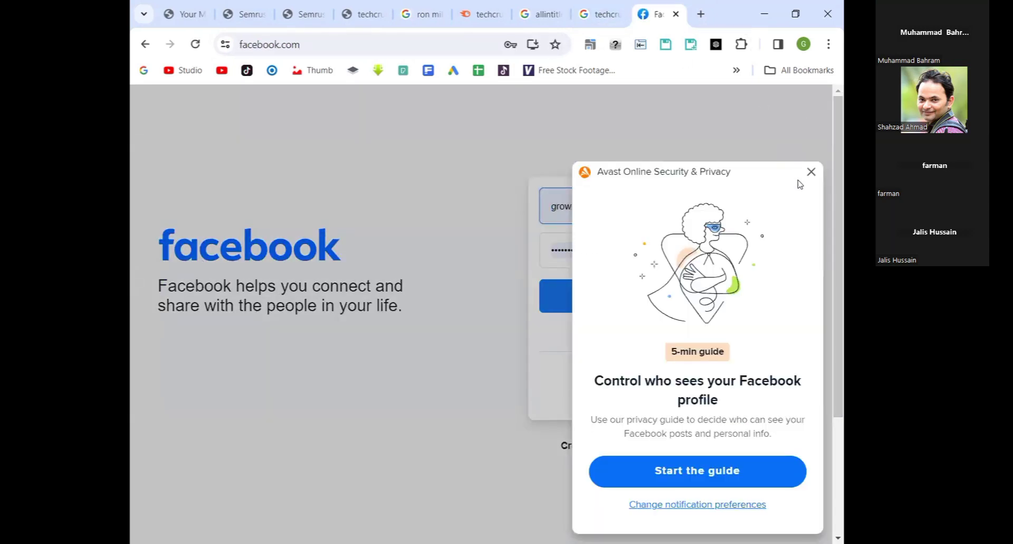
left_click(811, 172)
Step: Search Google for "used bike olx" in the tab with the techcrunch results
left_click(587, 11)
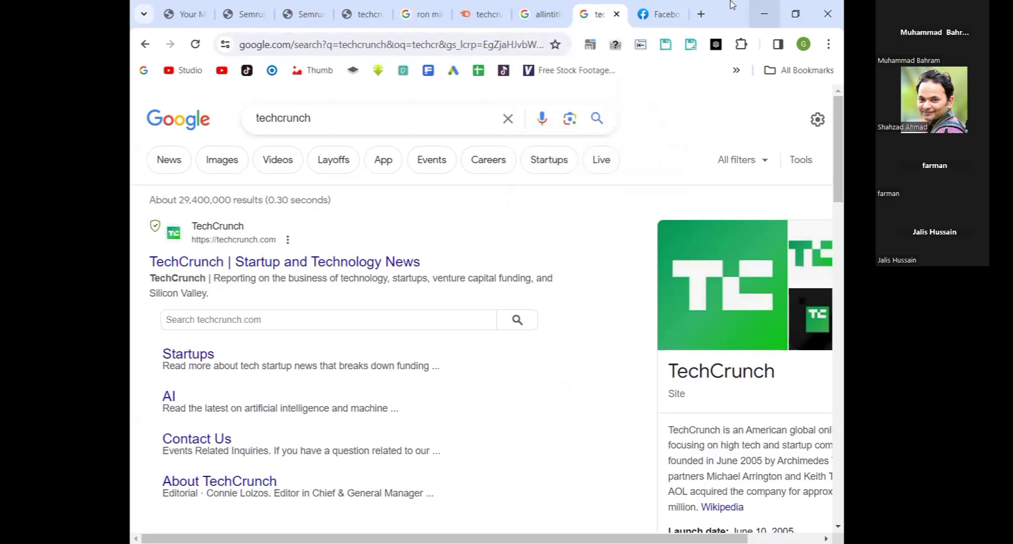
left_click(341, 124)
double_click(341, 124)
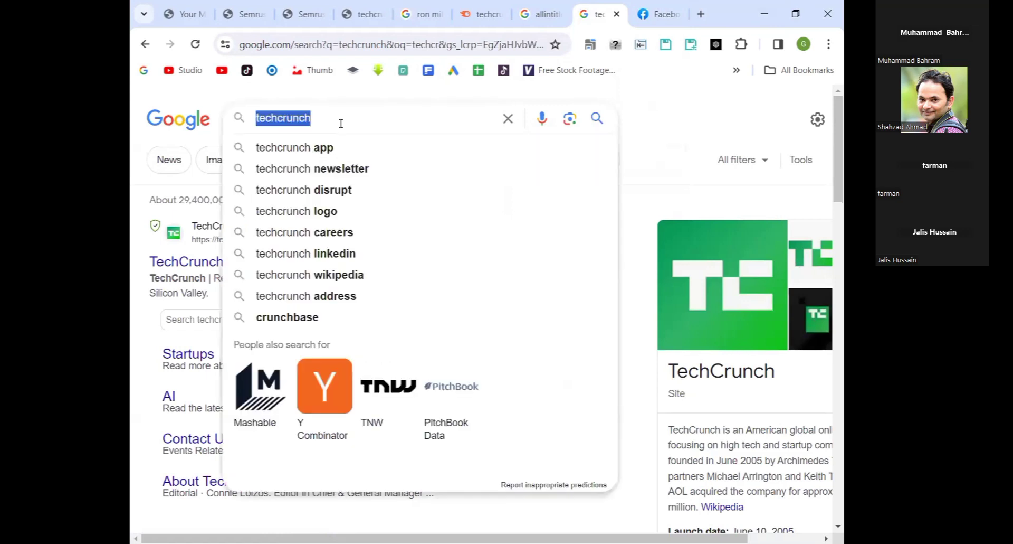
type("use")
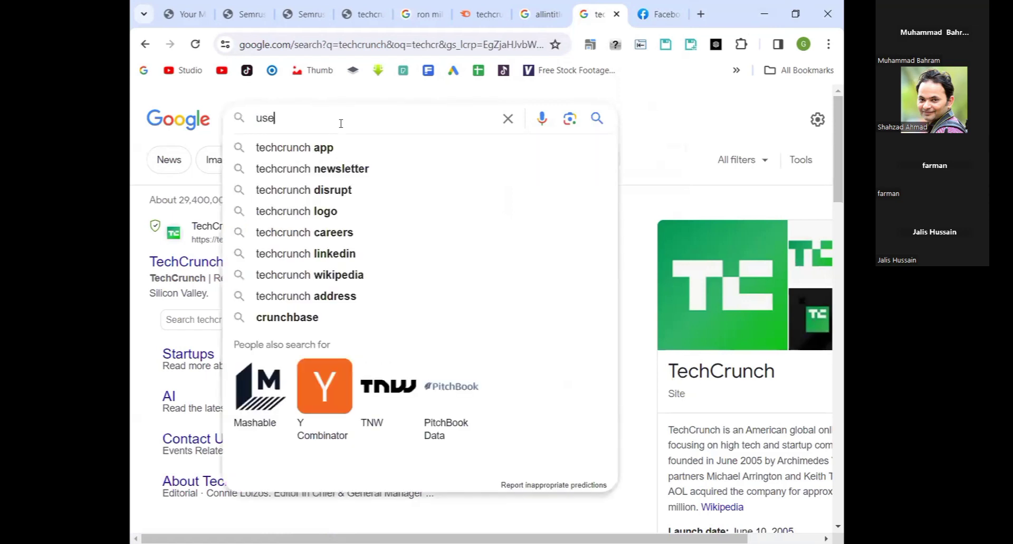
type("d bike olx")
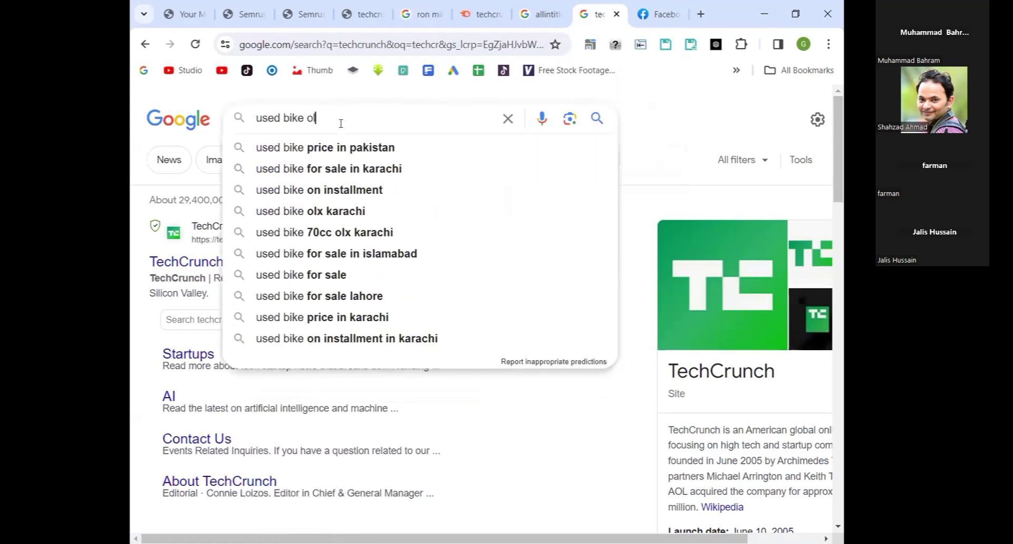
key("Return")
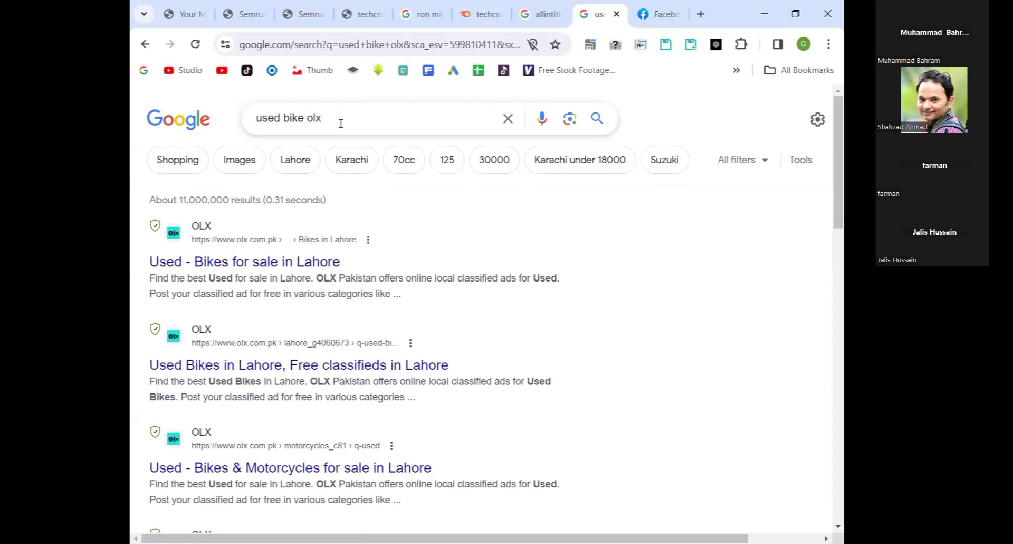
Step: Search Google for only the author's name from the first Semrush keyword, without the TechCrunch brand
left_click(341, 124)
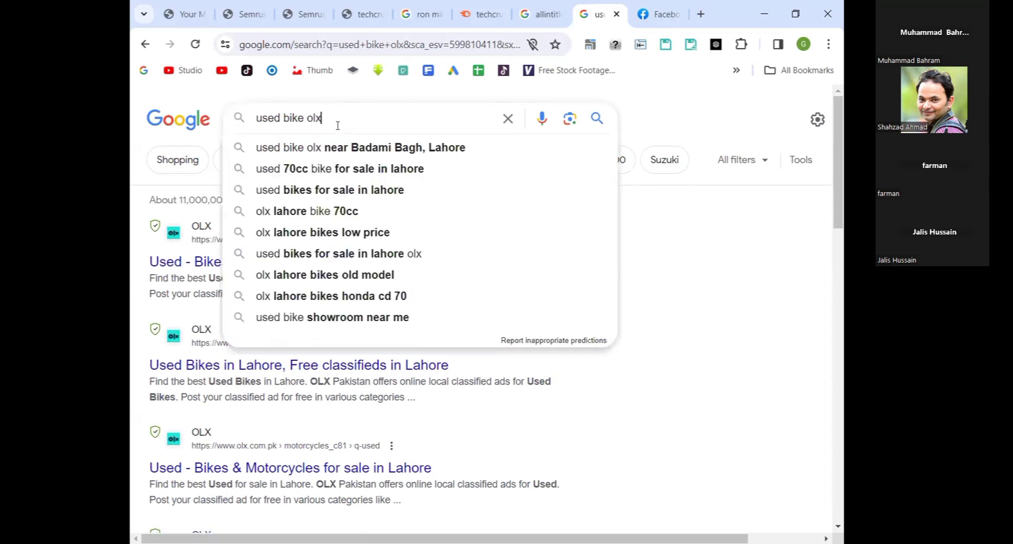
key("ctrl+a")
type("ron miller")
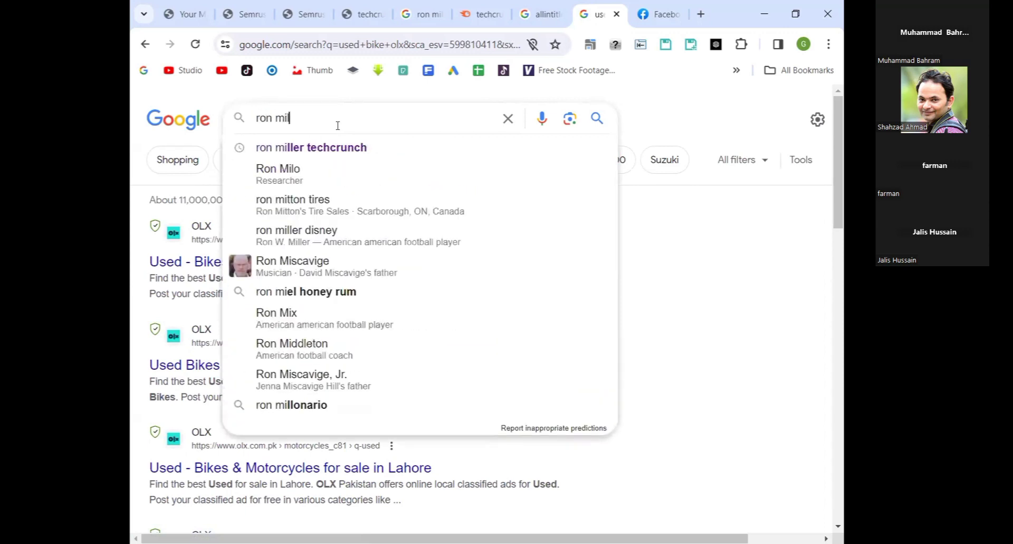
key("Return")
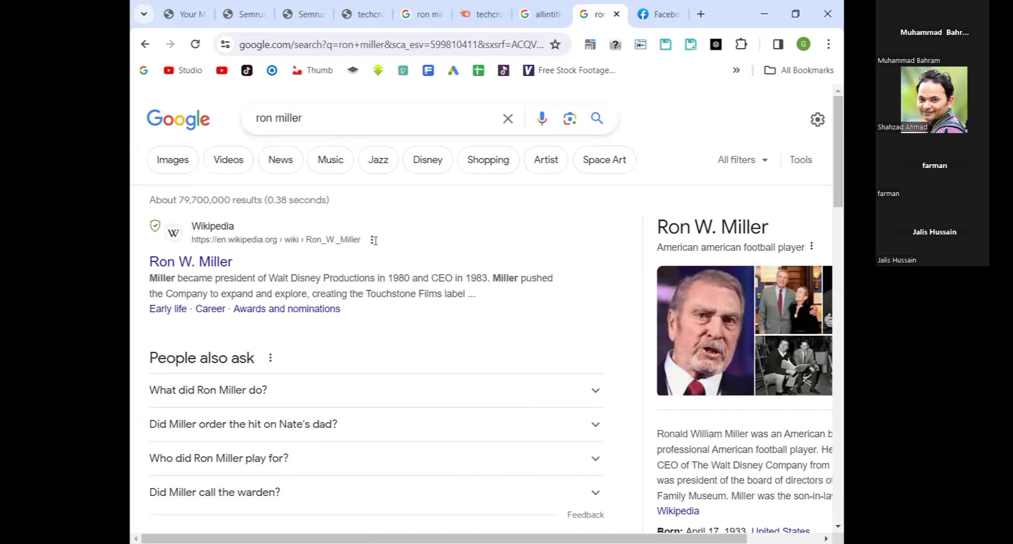
Step: Return to the filtered techcrunch.com positions in Semrush and examine the first keyword's ranked URLs and SERP features
left_click(475, 7)
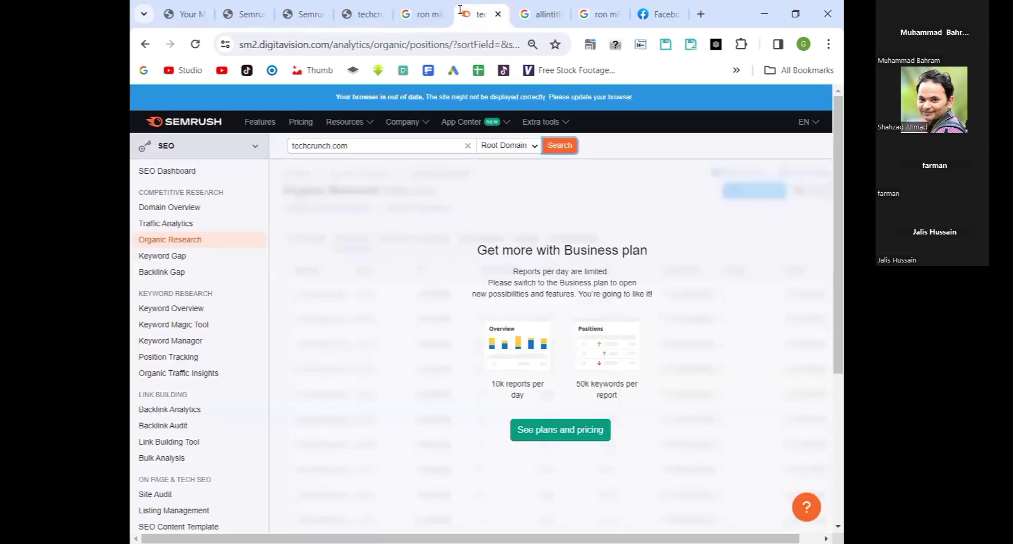
left_click(421, 5)
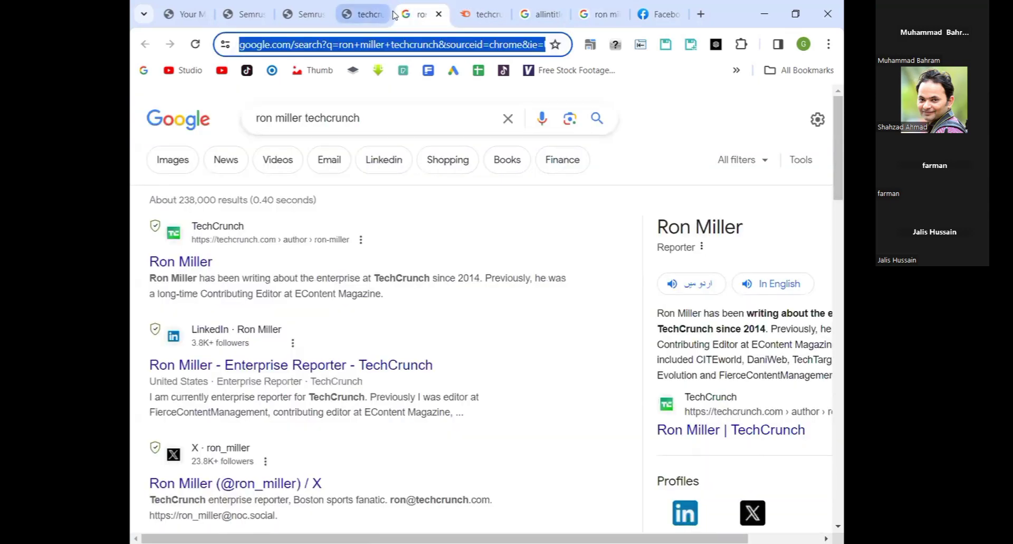
left_click(381, 15)
left_click(397, 15)
left_click(391, 15)
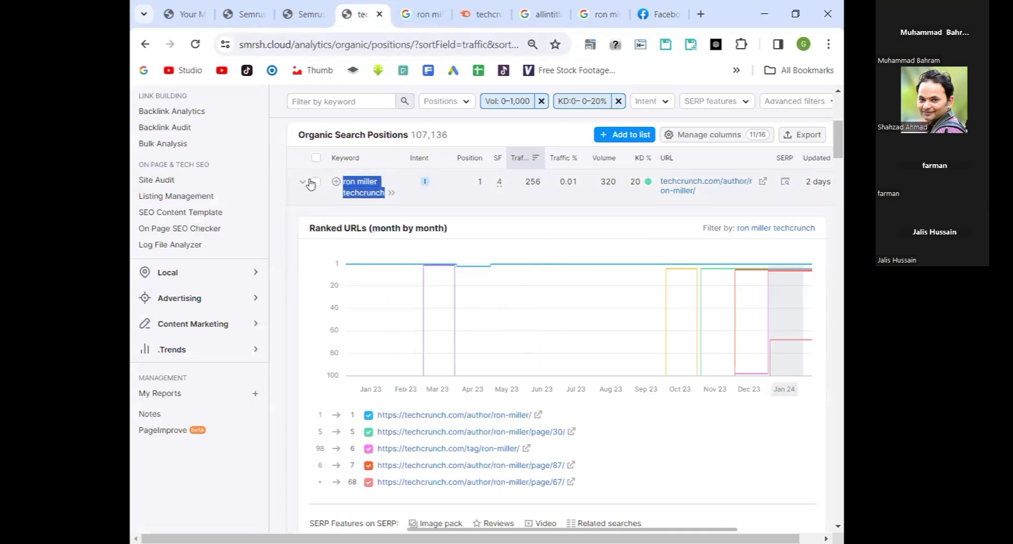
scroll(450, 237, "down", 2)
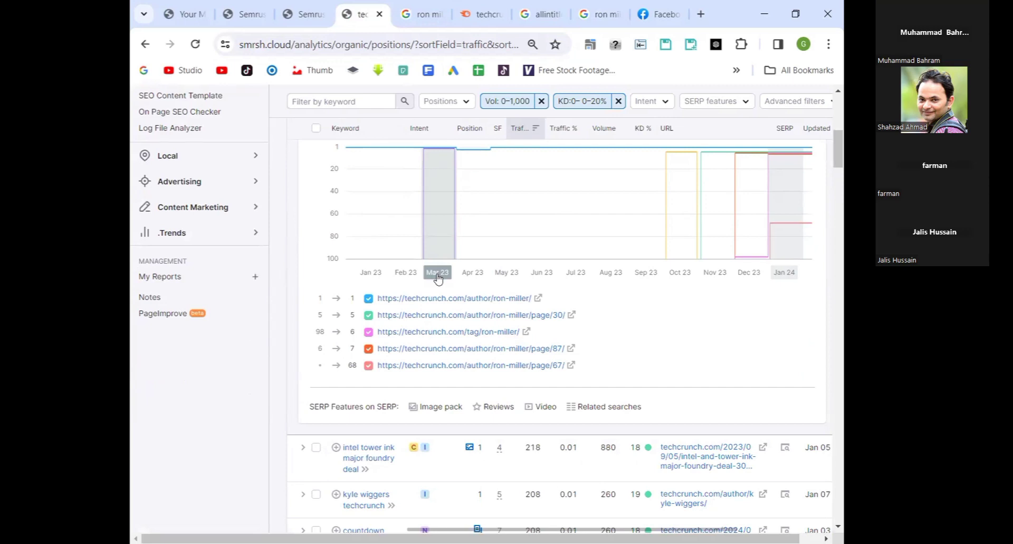
Step: Find the keyword "motional layoffs" in the filtered techcrunch.com positions and search Google for it in a new tab
scroll(437, 278, "down", 4)
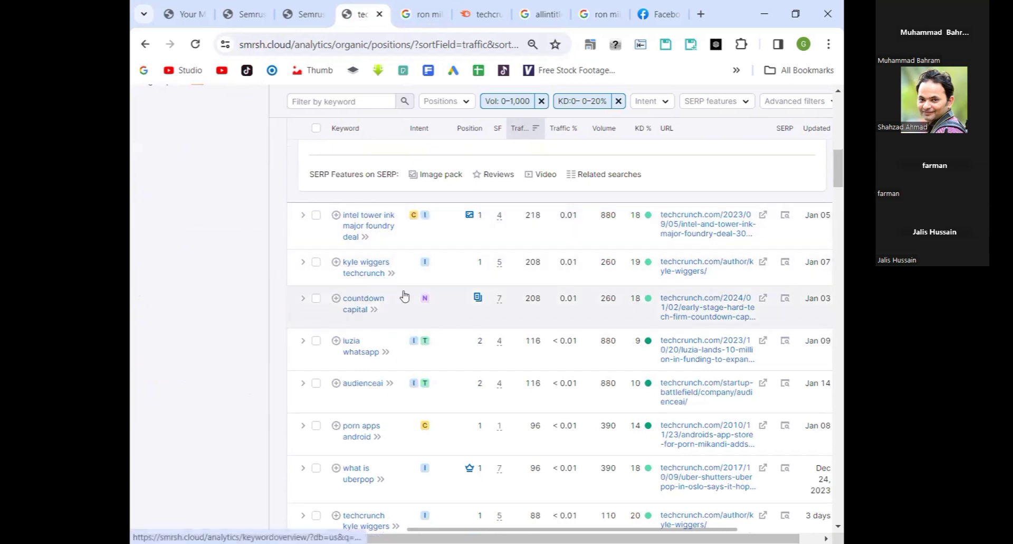
mouse_move(427, 301)
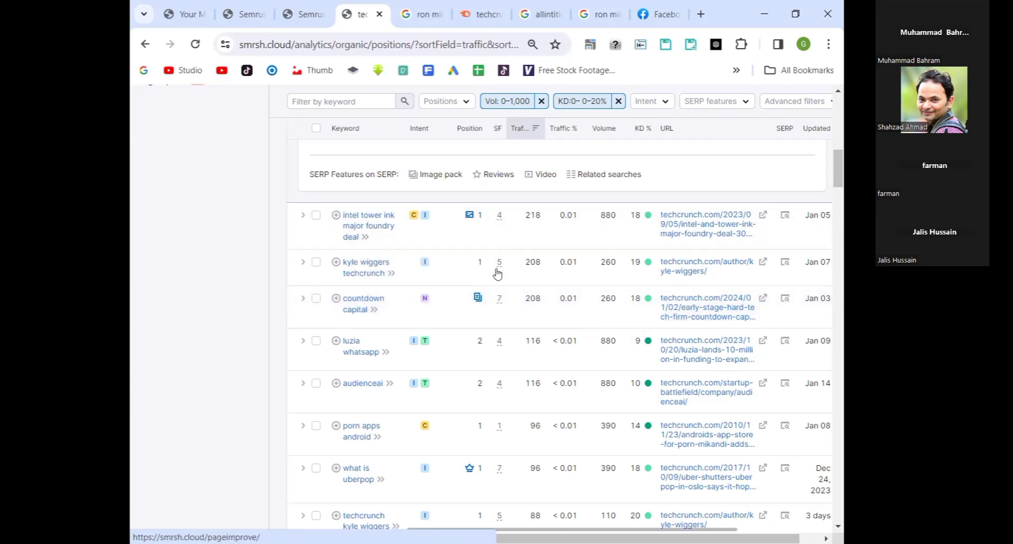
scroll(497, 272, "down", 5)
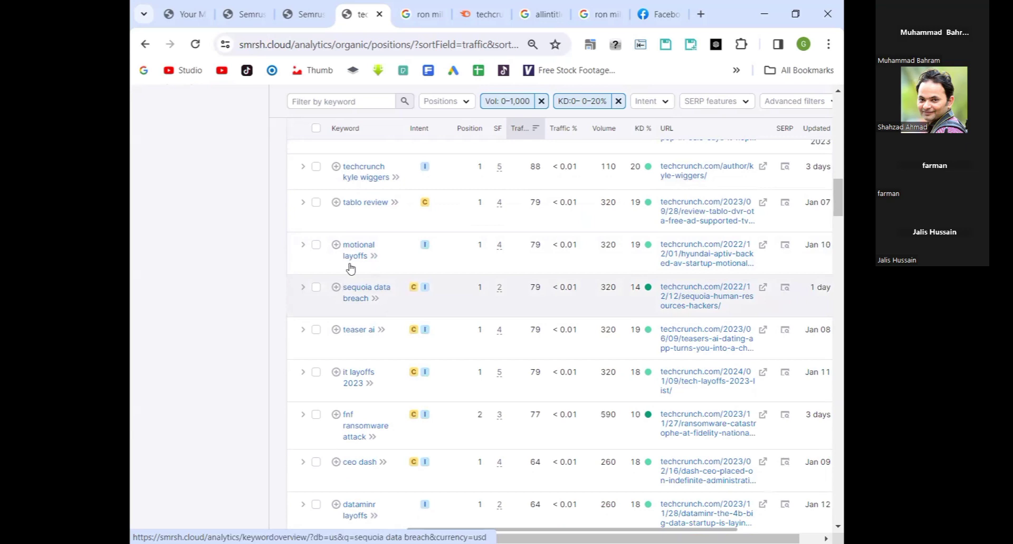
left_click_drag(342, 238, 363, 256)
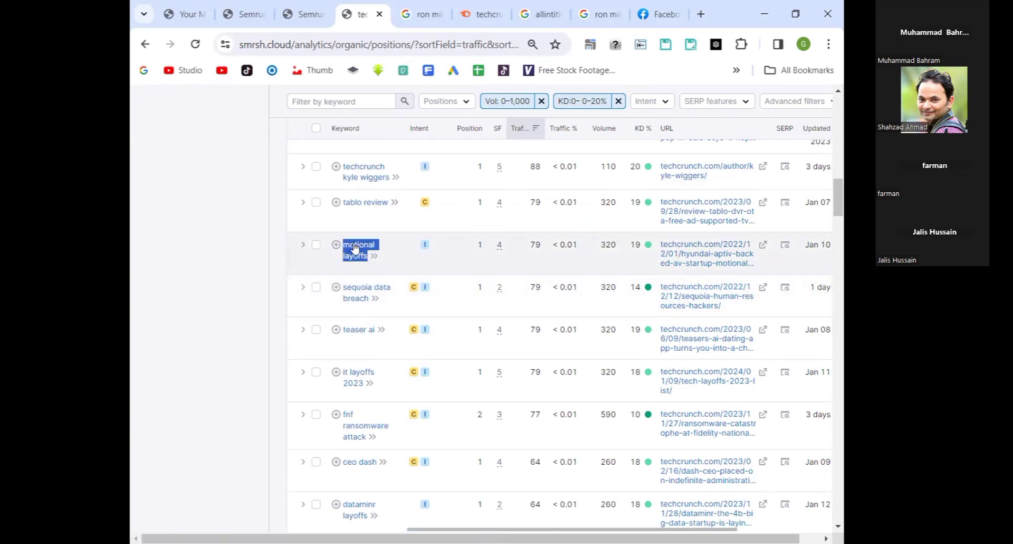
right_click(355, 249)
right_click(355, 249)
left_click(415, 440)
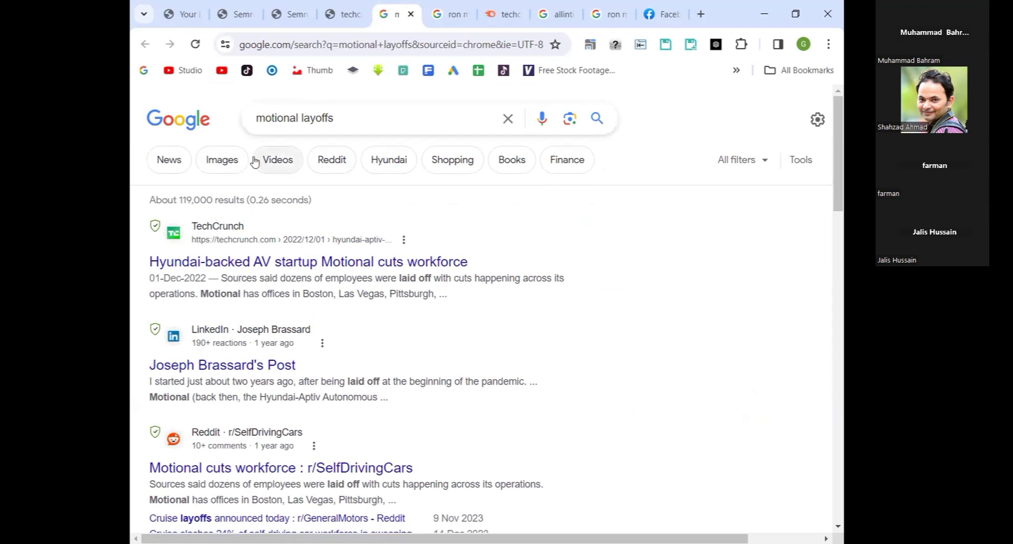
Step: Restrict the Google search to page titles with the query "allintitle: motional layoffs"
left_click(257, 117)
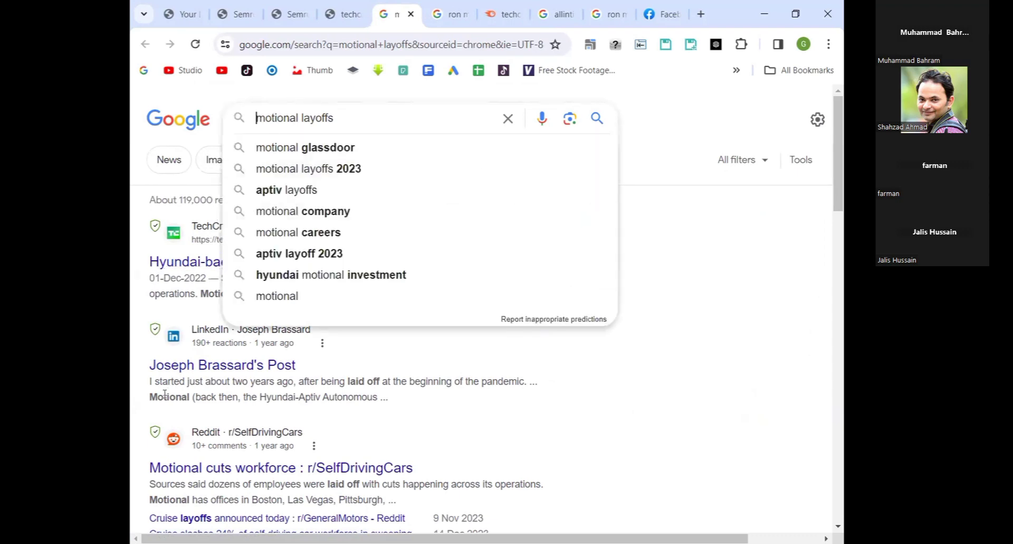
type("all")
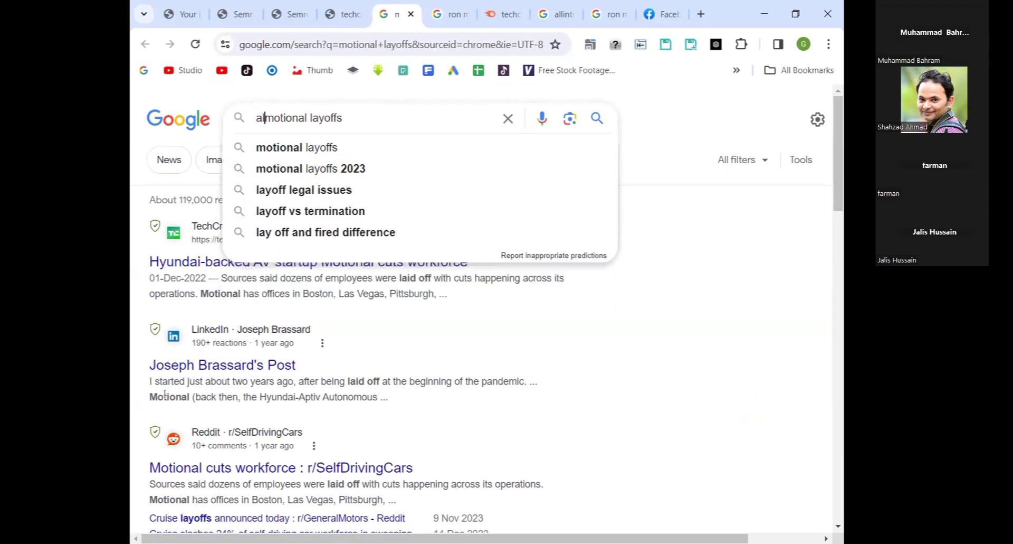
type("intit")
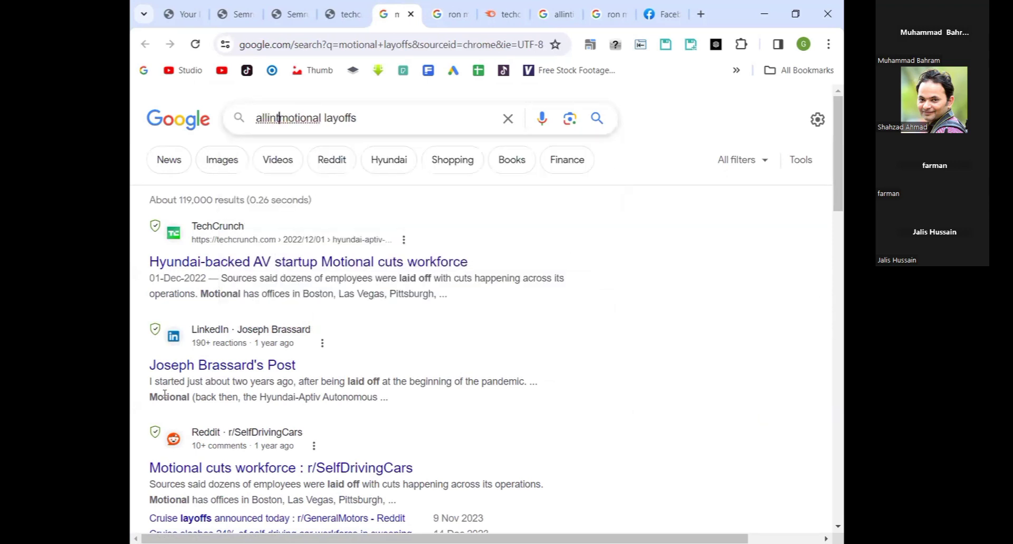
type("le:")
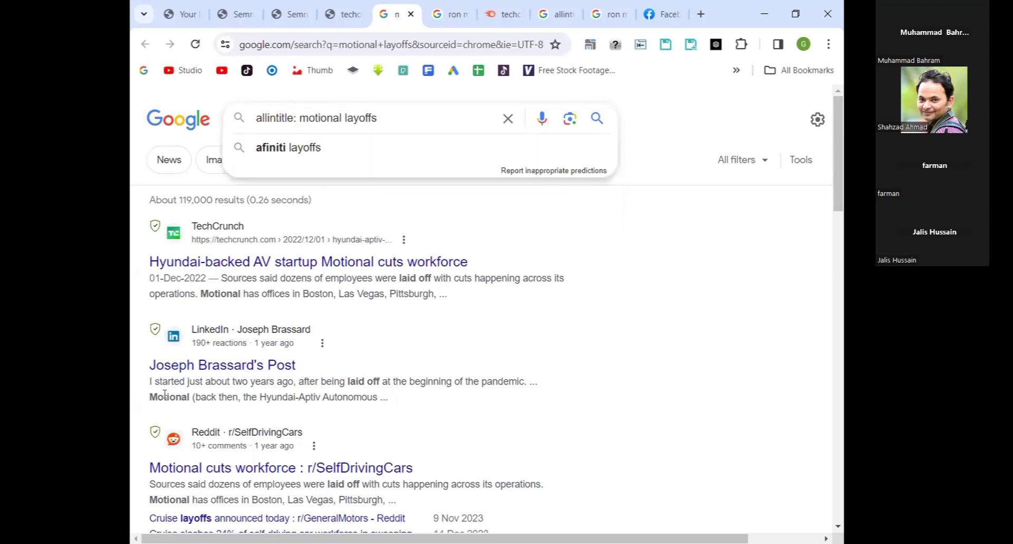
key("Return")
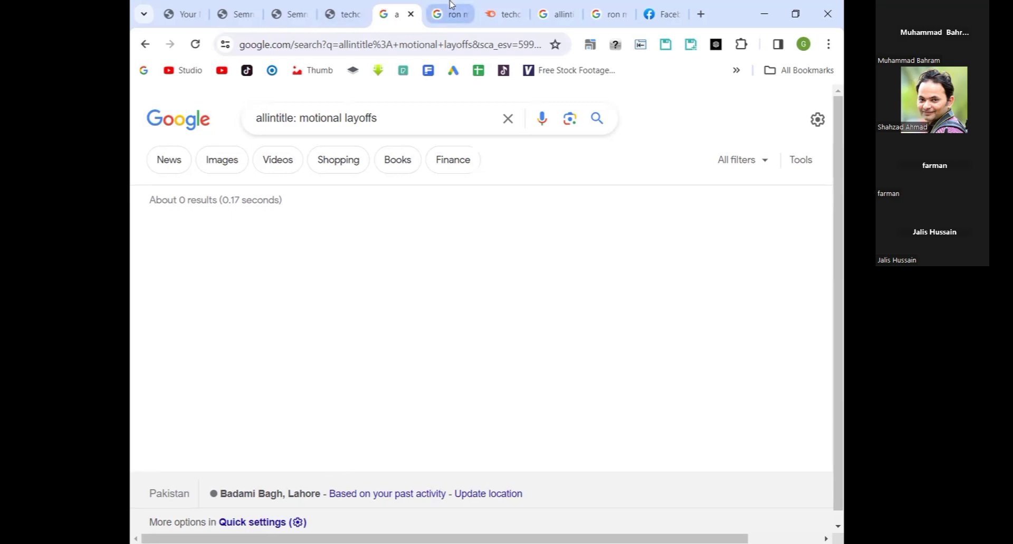
Step: Return to the techcrunch.com positions in Semrush, collapse the "motional layoffs" ranking details and zoom the page out
left_click(353, 6)
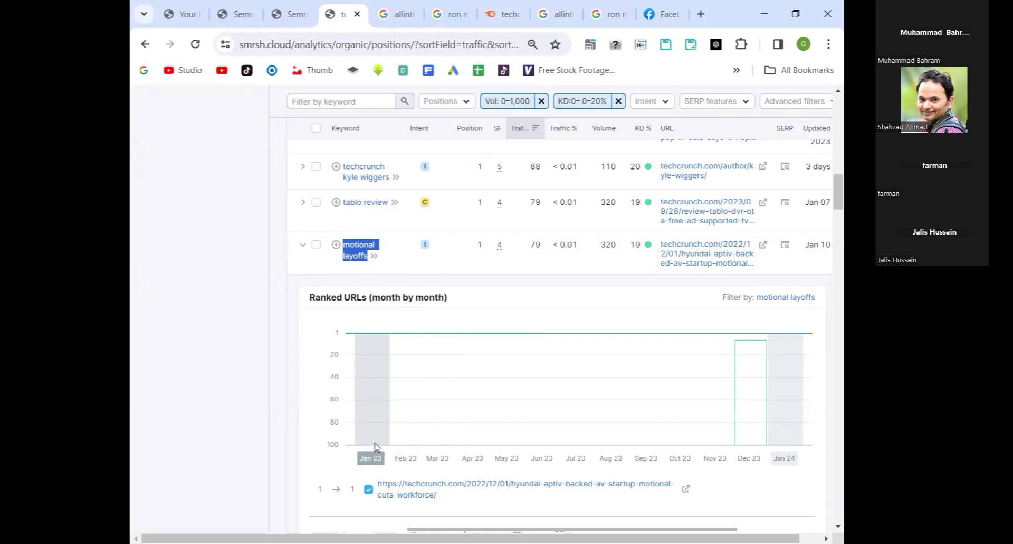
left_click(302, 247)
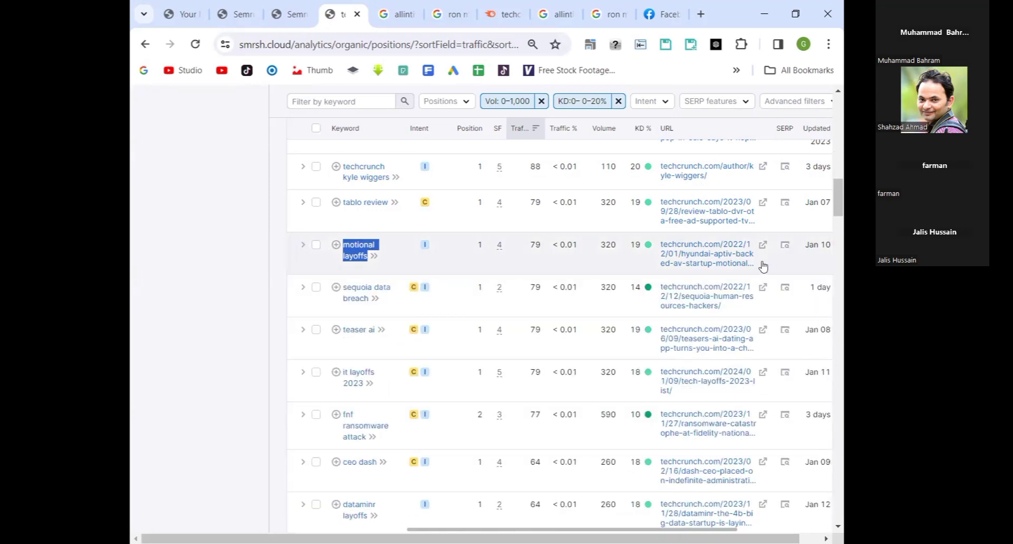
key("ctrl+minus")
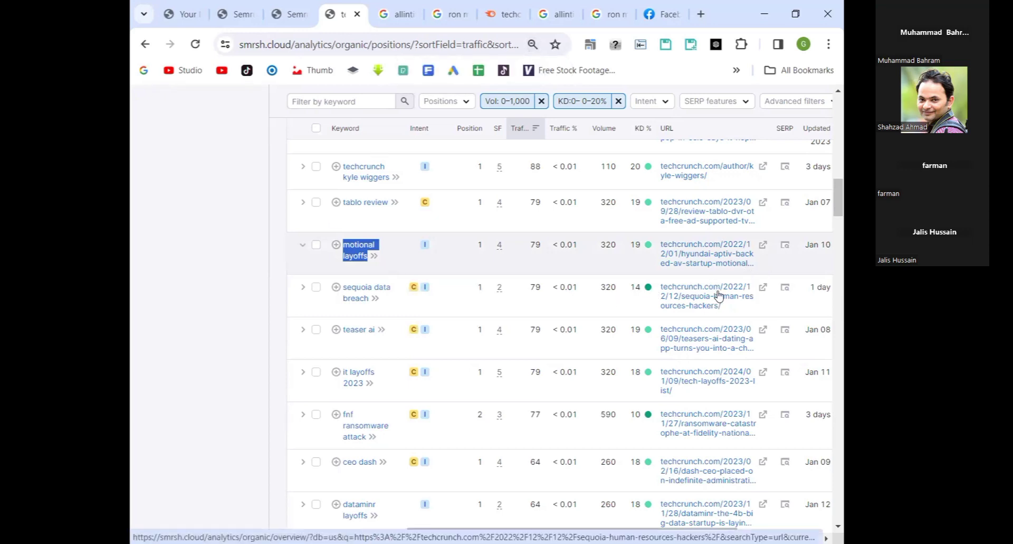
Step: Export all of the filtered techcrunch.com positions allowed by the limit in Excel format and highlight the total number of positions
scroll(436, 481, "up", 10)
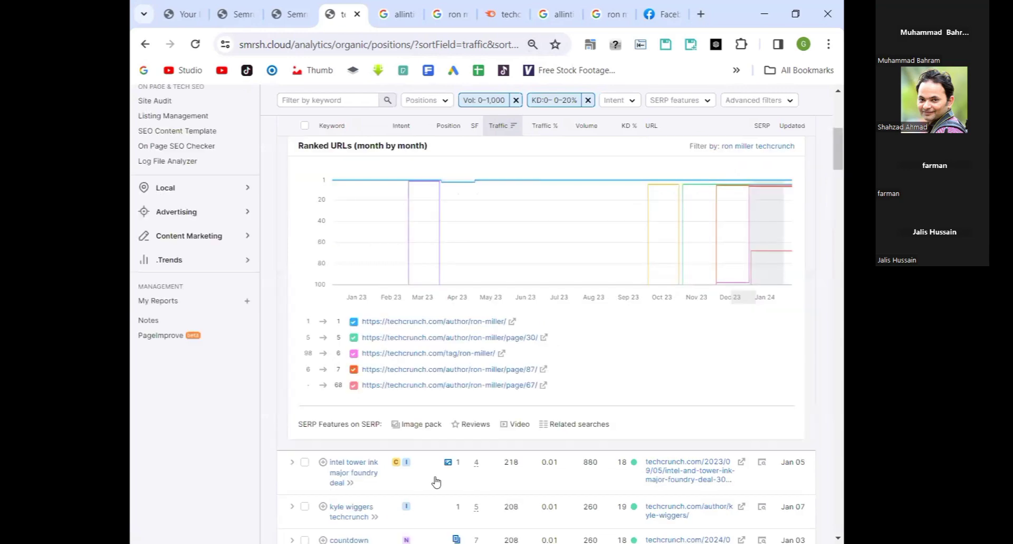
scroll(789, 322, "up", 4)
scroll(791, 316, "up", 3)
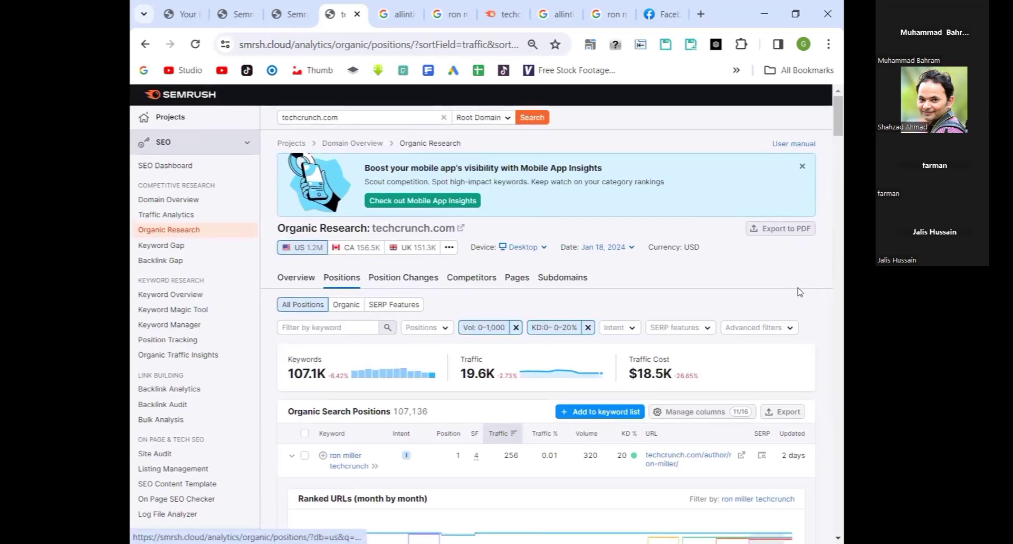
scroll(800, 292, "down", 2)
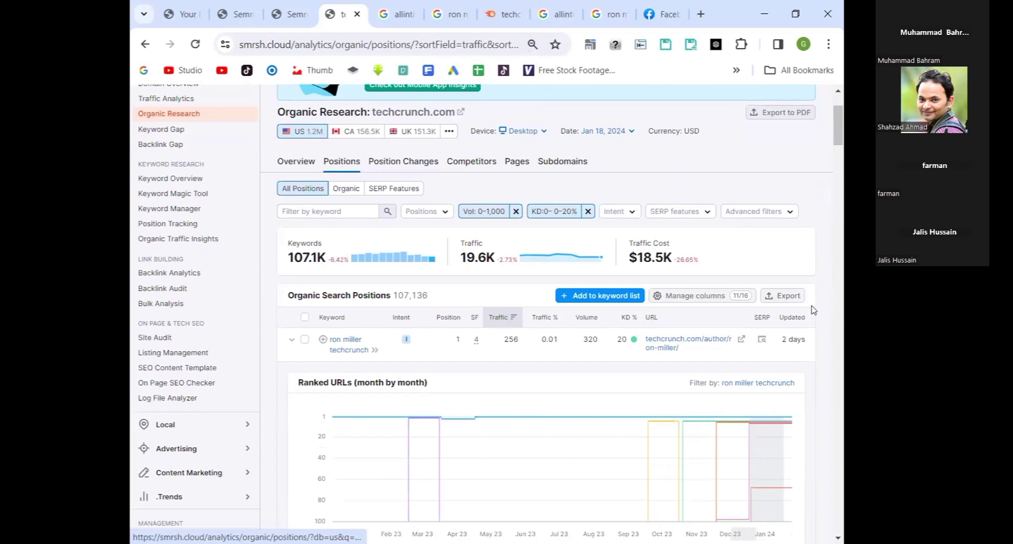
scroll(789, 185, "down", 2)
left_click(786, 180)
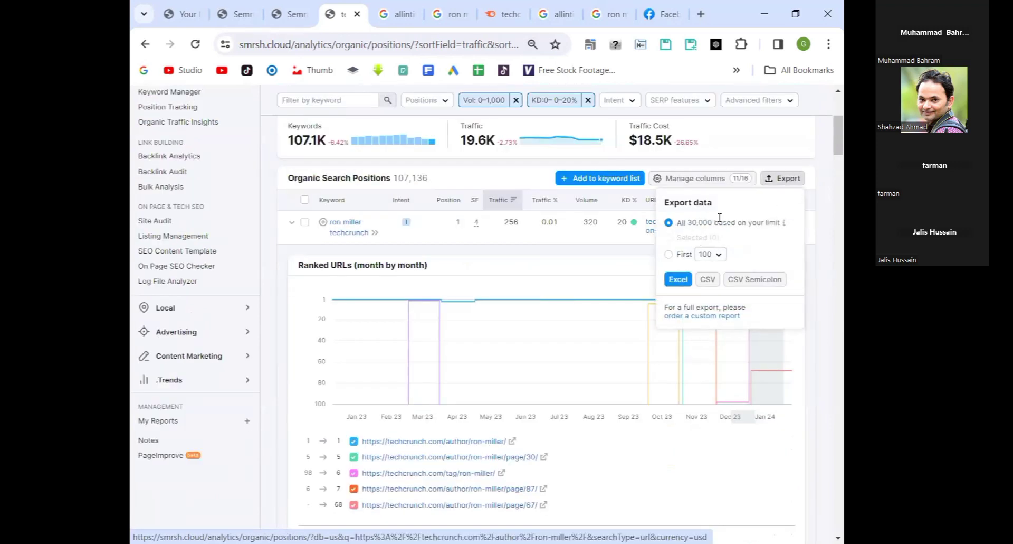
left_click(675, 280)
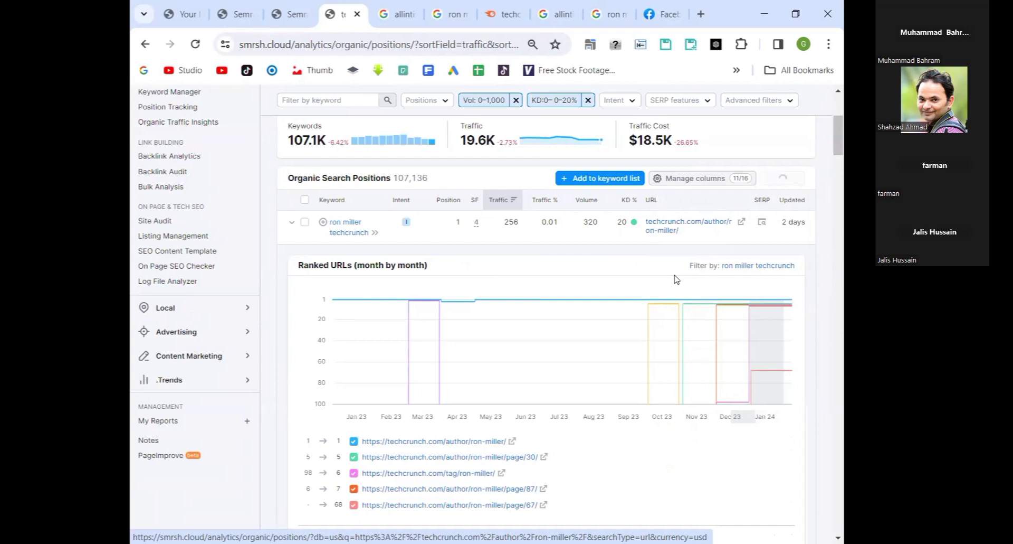
scroll(482, 262, "up", 2)
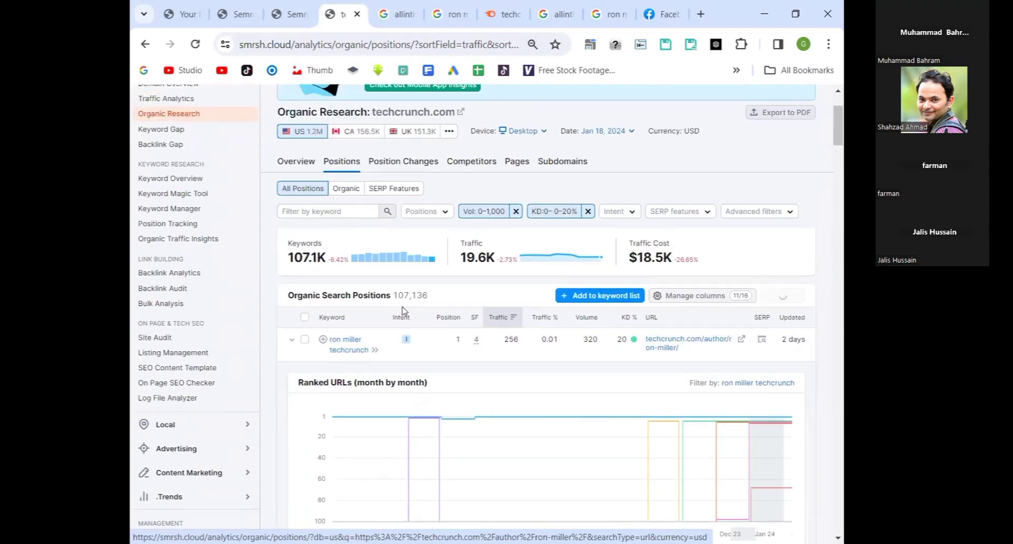
left_click_drag(395, 294, 436, 296)
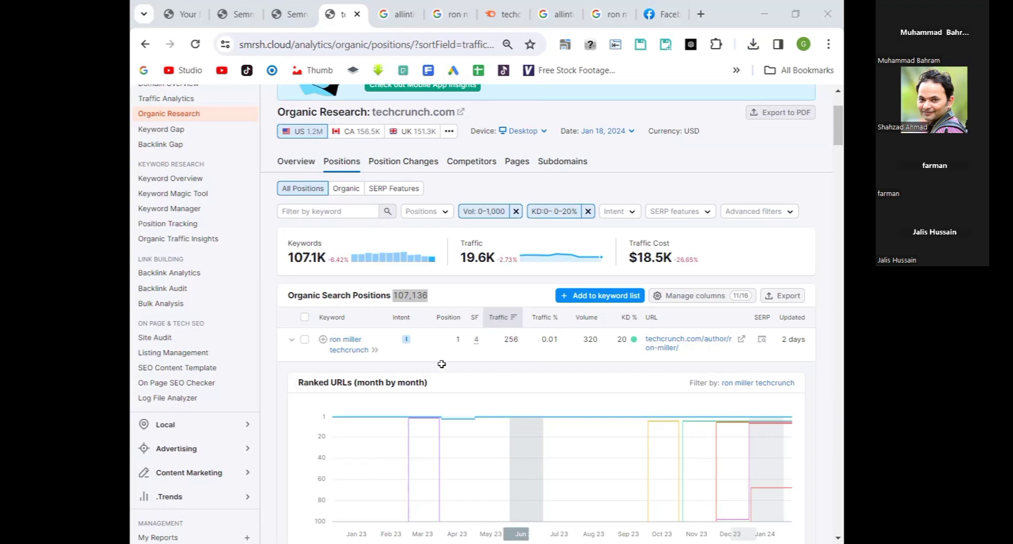
Step: Switch to the exported techcrunch.com workbook in Excel and examine the keyword list, the blank-headed column B and the highlighted rows
key("alt+Tab")
key("Up")
key("Left")
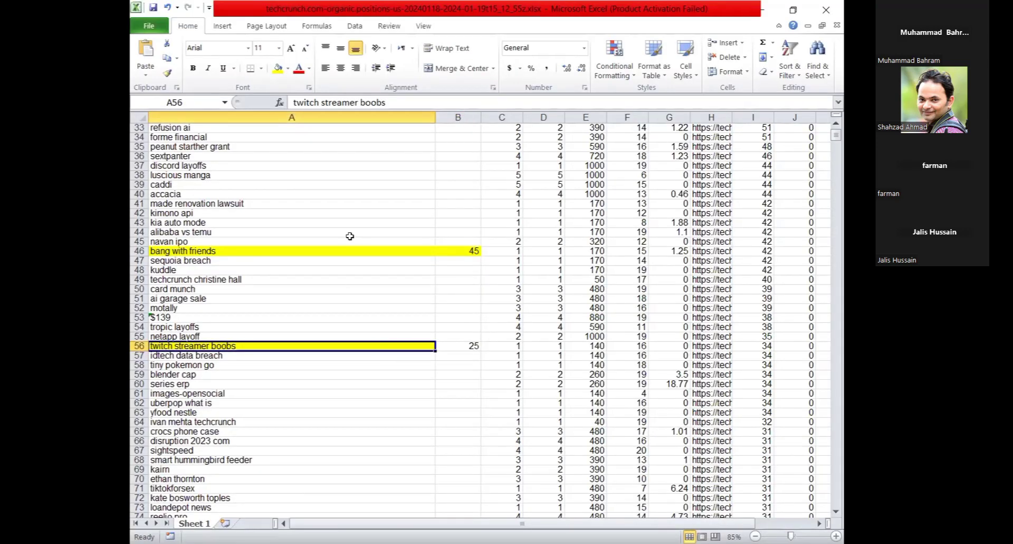
scroll(324, 206, "down", 7)
scroll(323, 206, "up", 9)
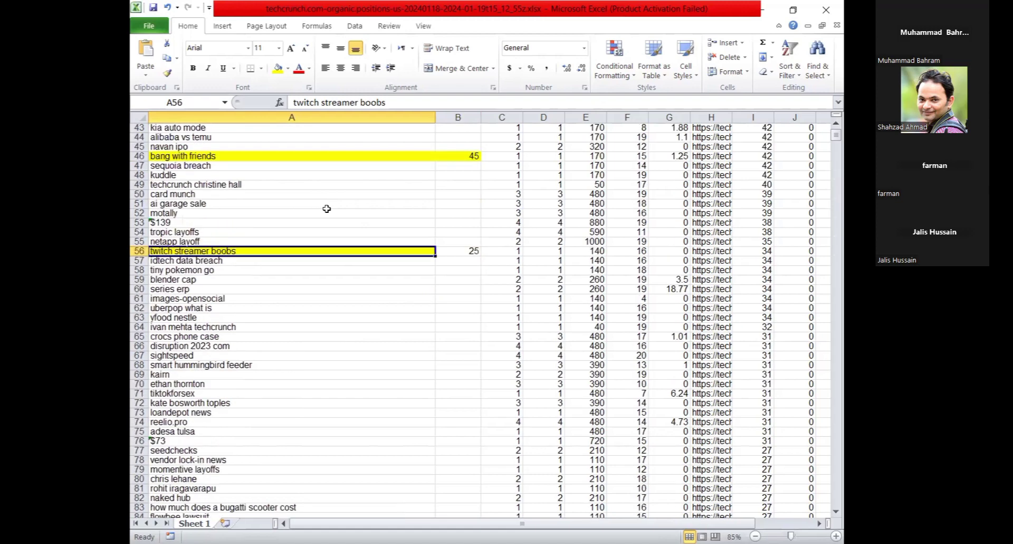
scroll(323, 205, "up", 11)
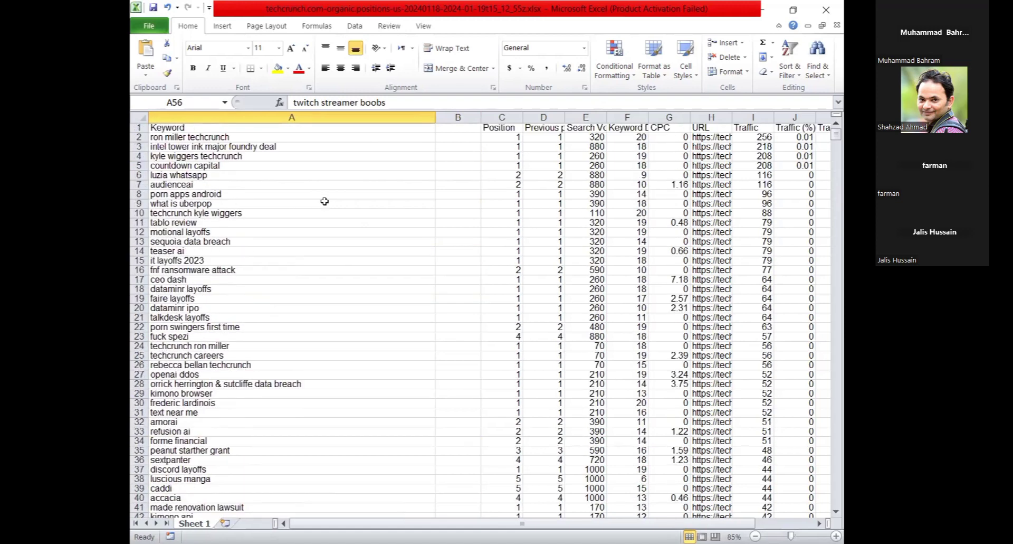
left_click(456, 116)
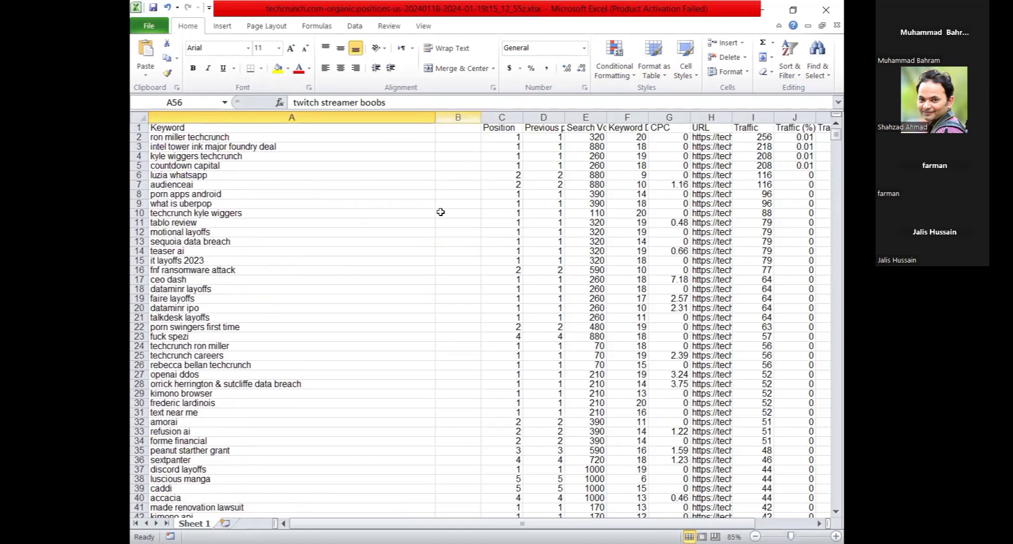
scroll(436, 253, "down", 3)
scroll(434, 305, "down", 5)
left_click(456, 317)
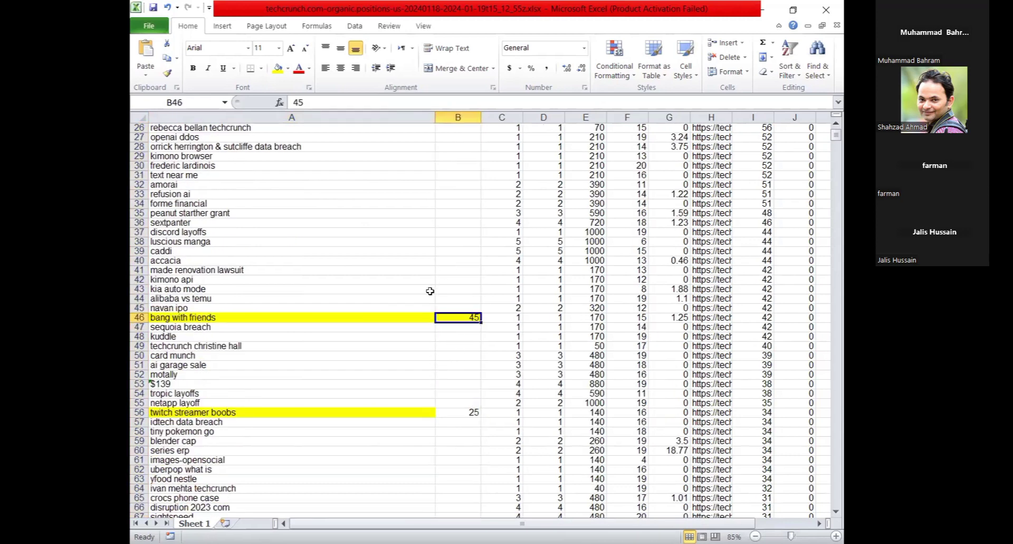
Step: Fill the "bang with friends" keyword cell A46 with light green
left_click(211, 318)
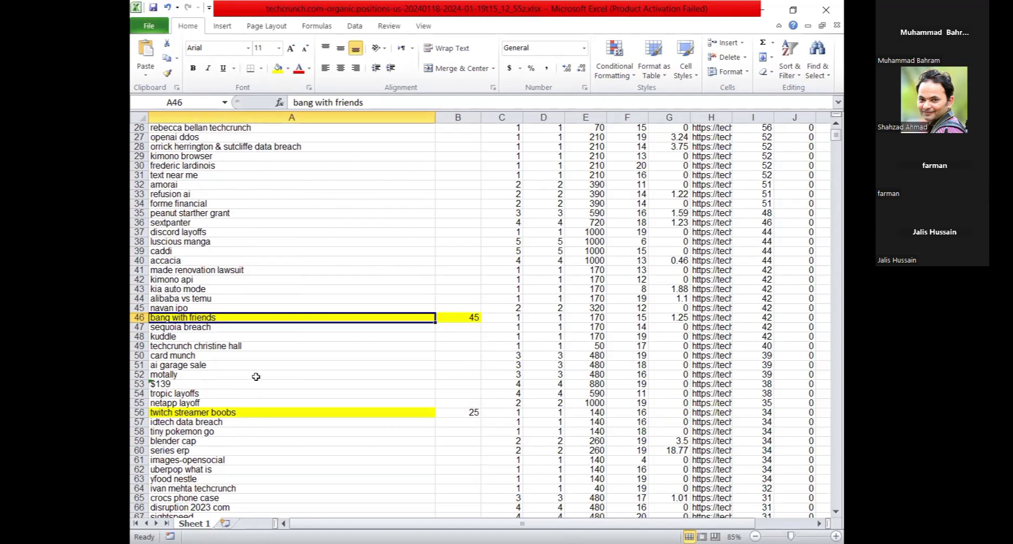
scroll(256, 376, "down", 3)
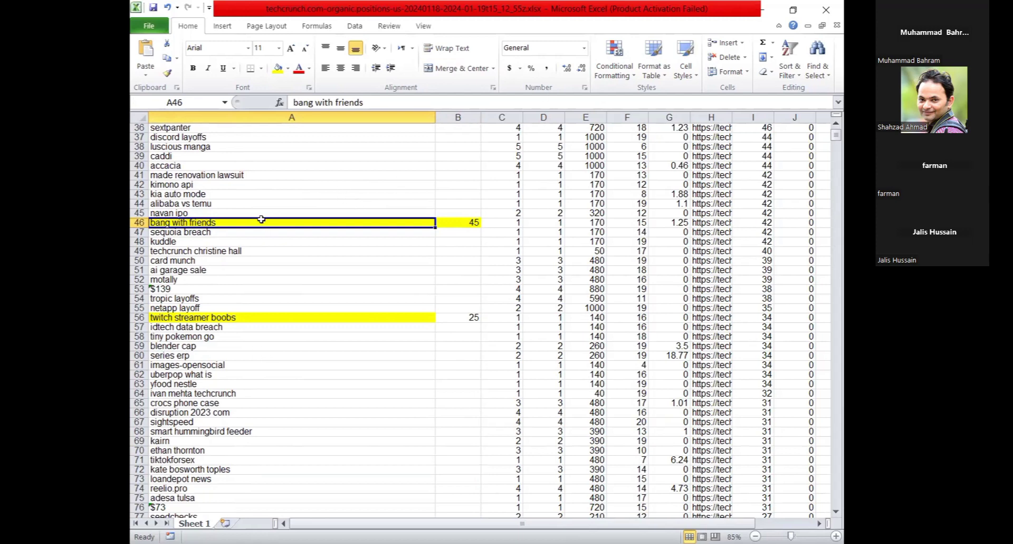
left_click(288, 69)
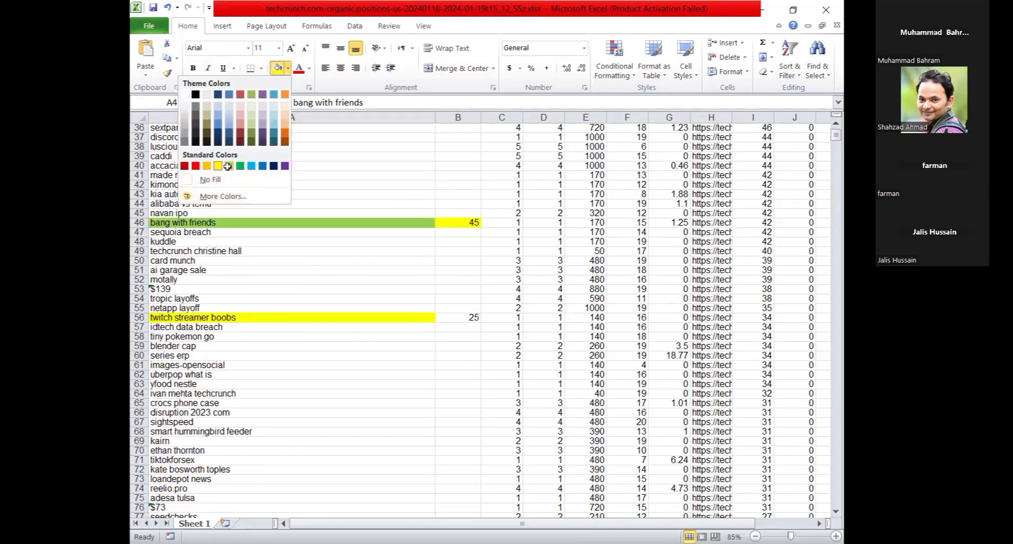
left_click(227, 166)
Step: Select the yellow keyword cell A56 and check the keyword list back up to its header row
left_click(251, 317)
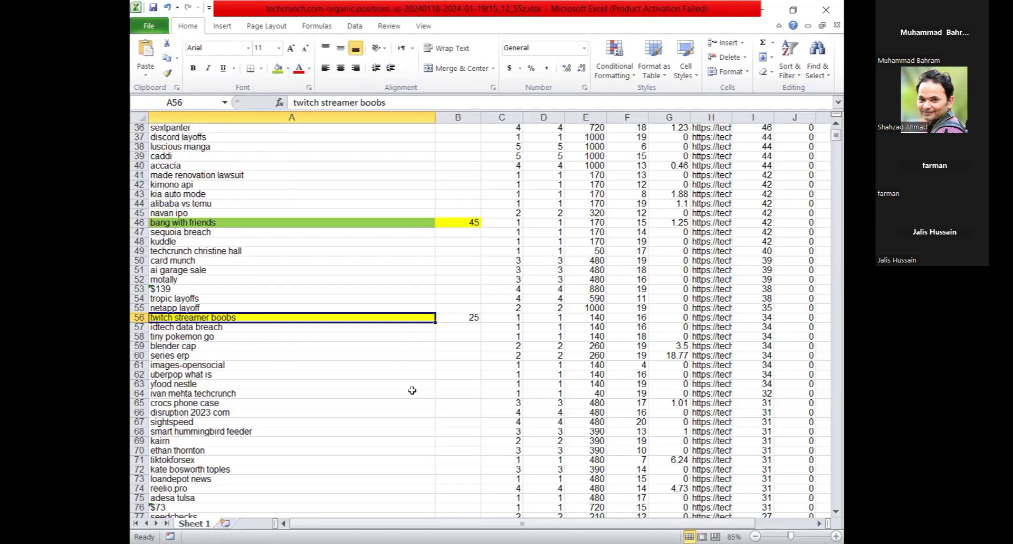
scroll(447, 334, "up", 5)
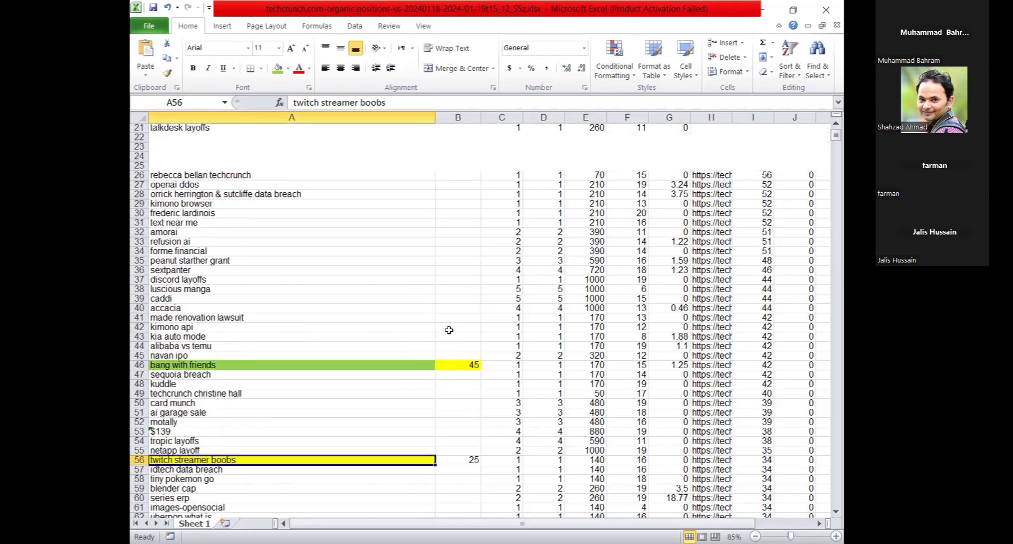
scroll(414, 344, "up", 7)
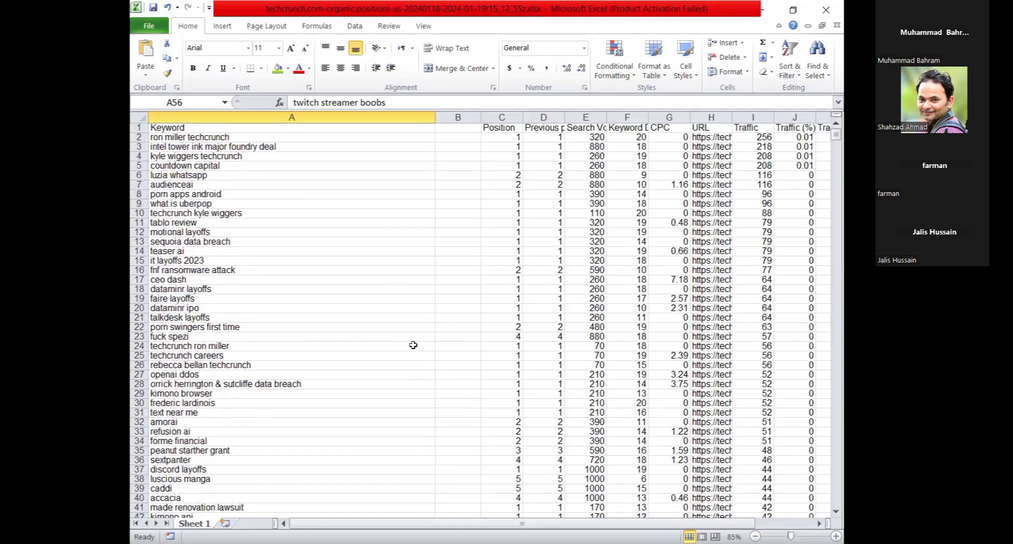